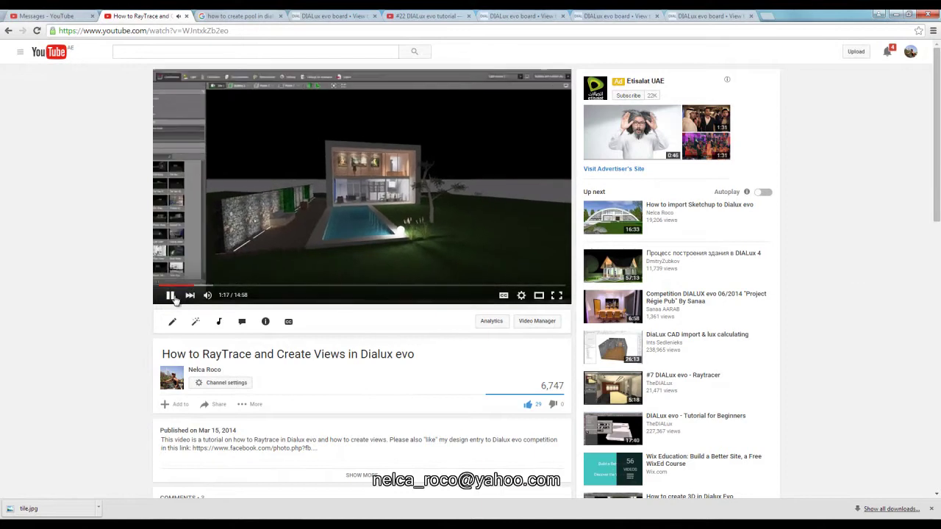
Step: Pause the How to RayTrace and Create Views video and check the private message requesting a swimming pool tutorial
left_click(170, 296)
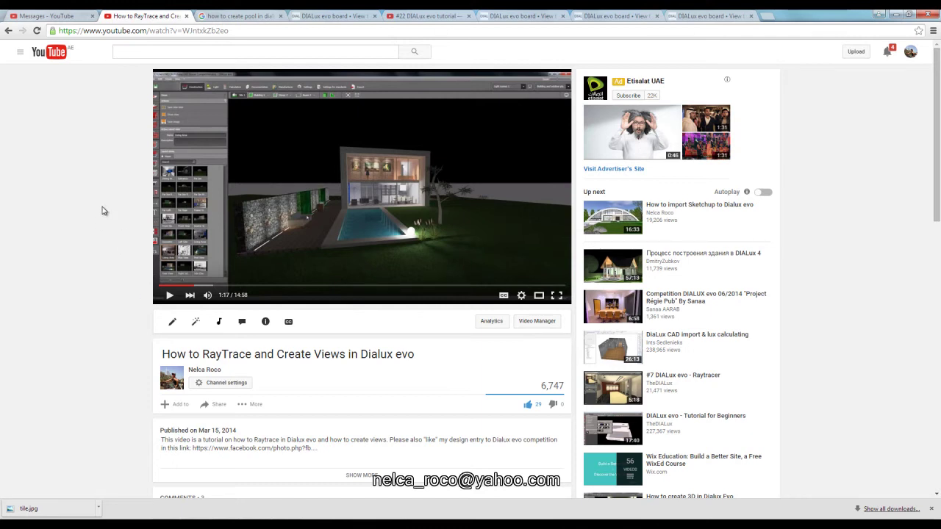
key("ctrl+shift+Tab")
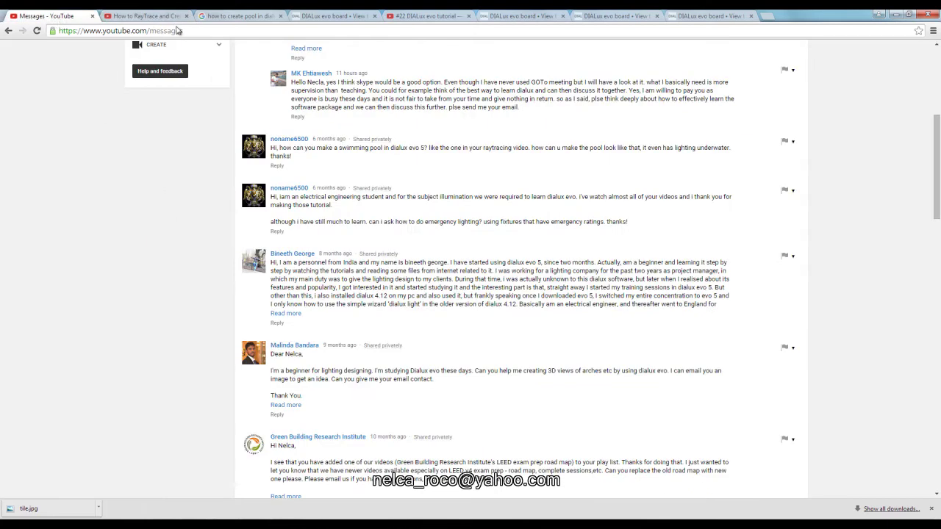
key("ctrl+Tab")
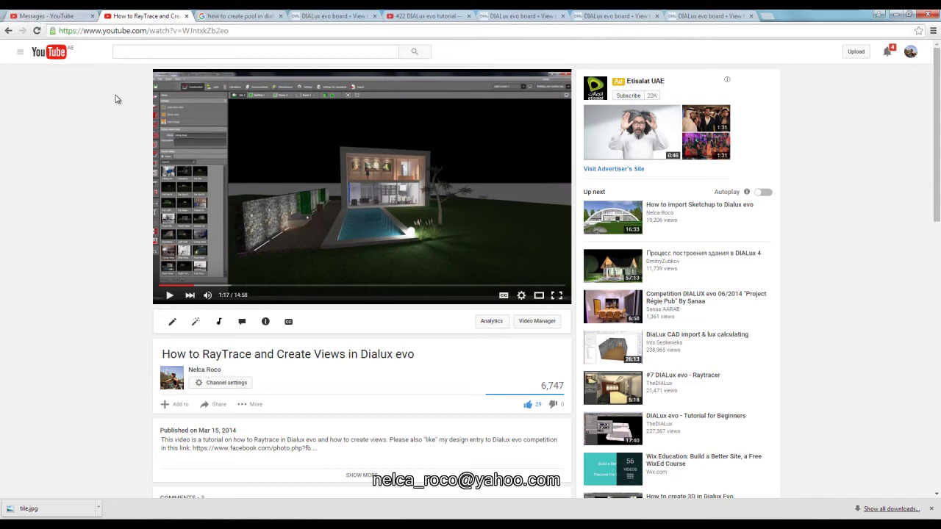
Step: Read through the "drawing a pool" thread on the DIALux board, including its replies and related links
left_click(227, 16)
left_click(331, 15)
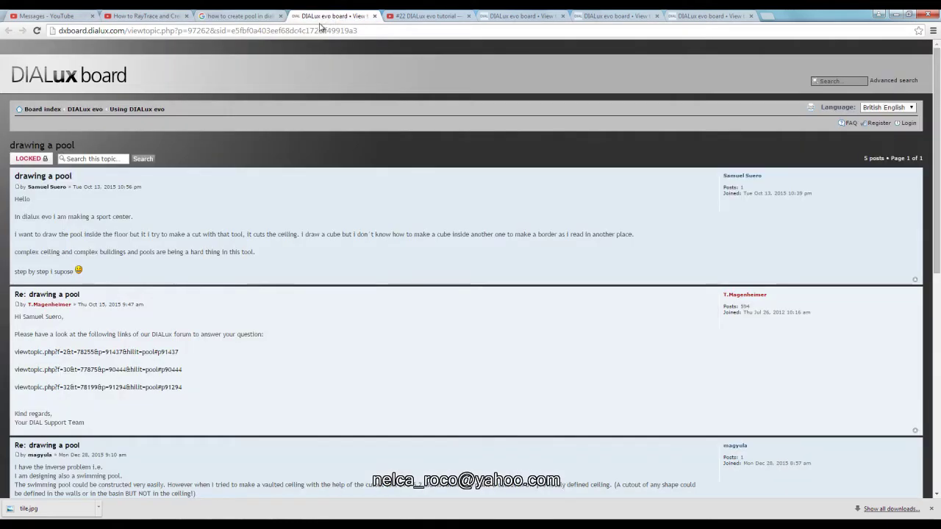
scroll(253, 290, "down", 3)
scroll(254, 290, "up", 3)
scroll(134, 350, "down", 10)
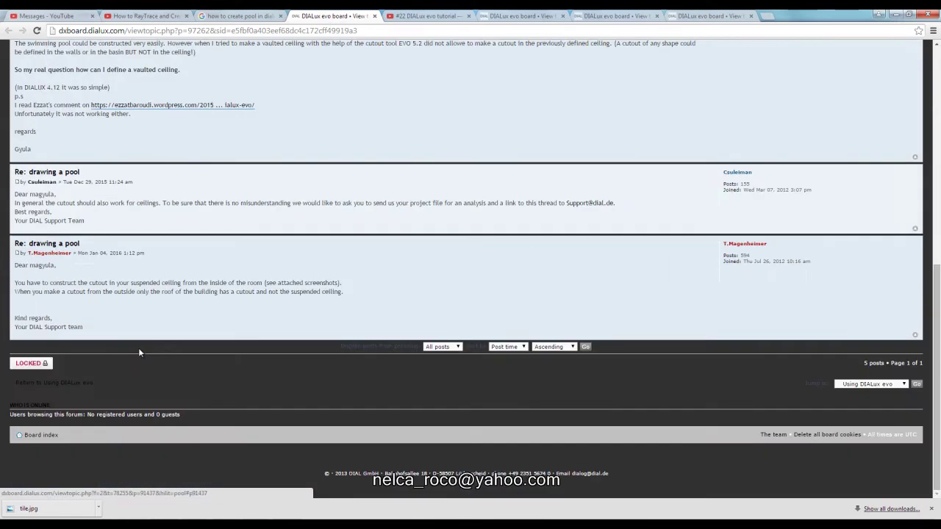
scroll(139, 347, "up", 8)
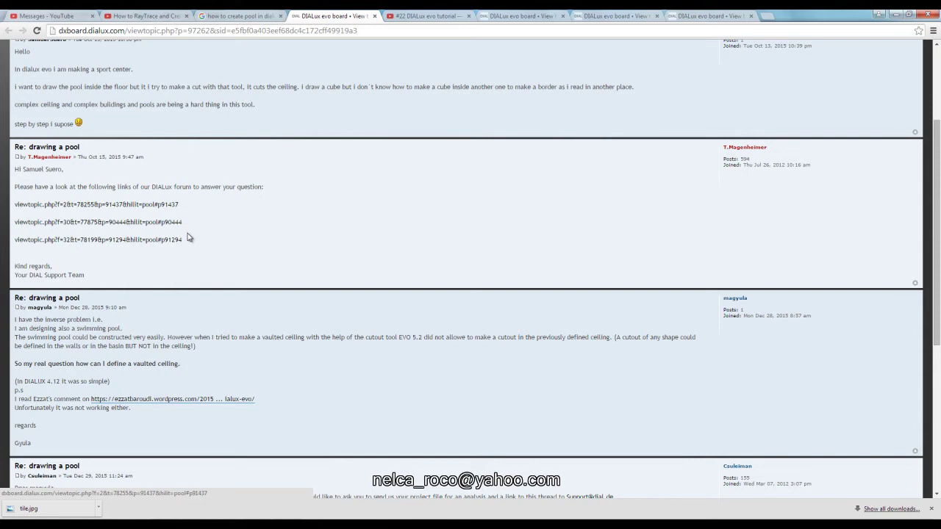
scroll(77, 316, "up", 2)
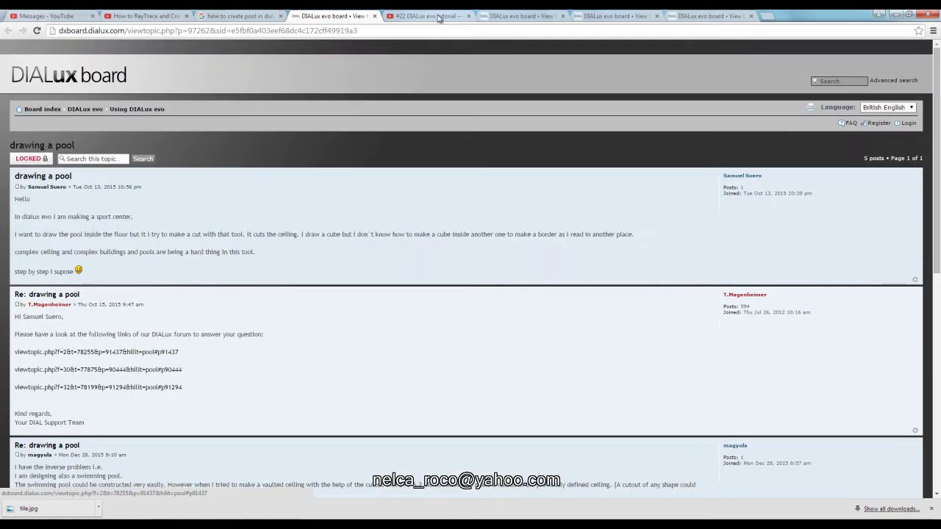
Step: Play the #22 DIALux evo Pool Lighting tutorial, skim ahead to the pool cutout demonstration and pause it there
left_click(426, 15)
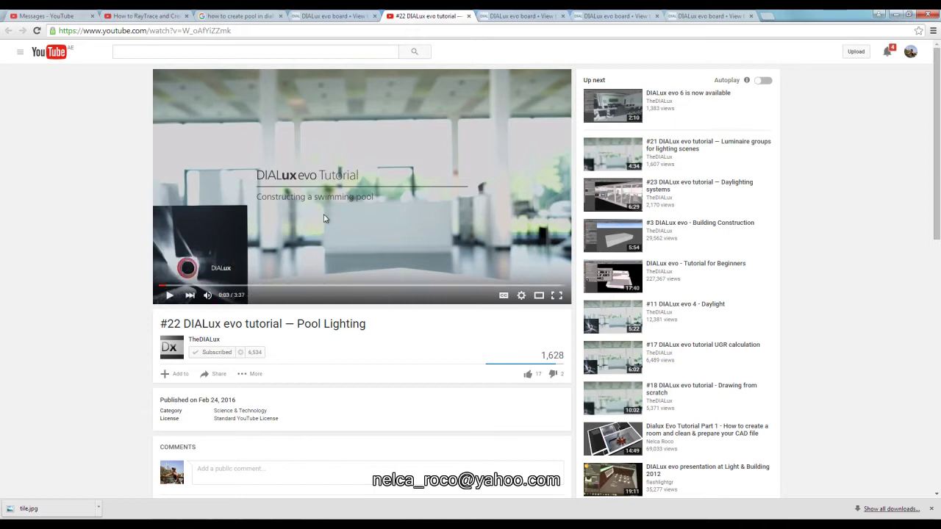
left_click(283, 263)
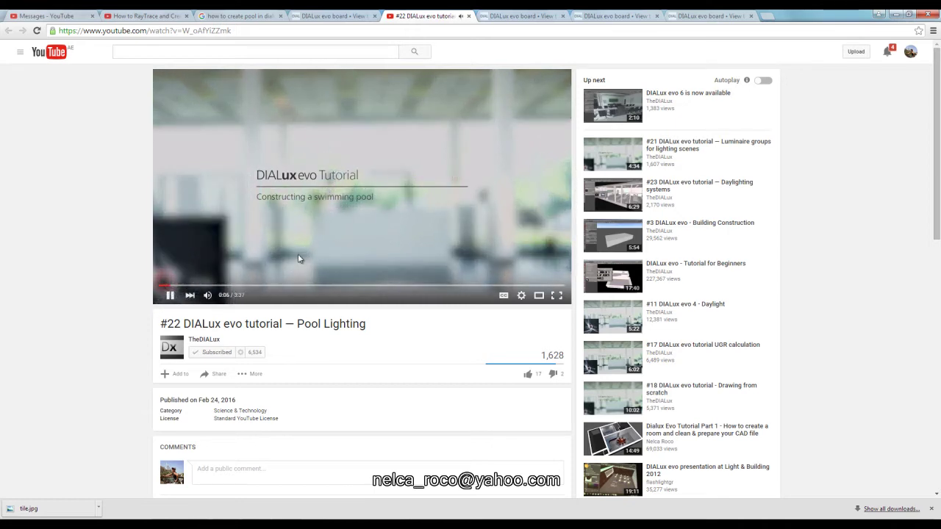
left_click(196, 285)
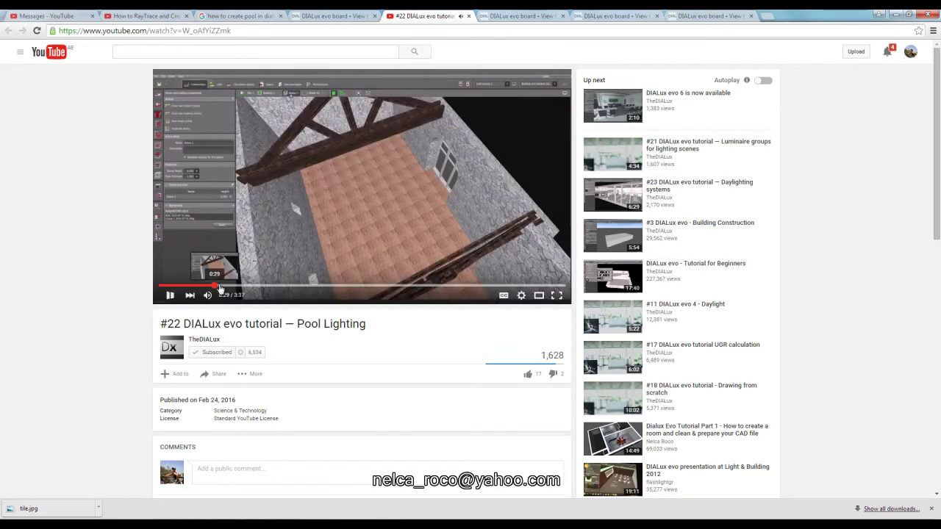
left_click(226, 285)
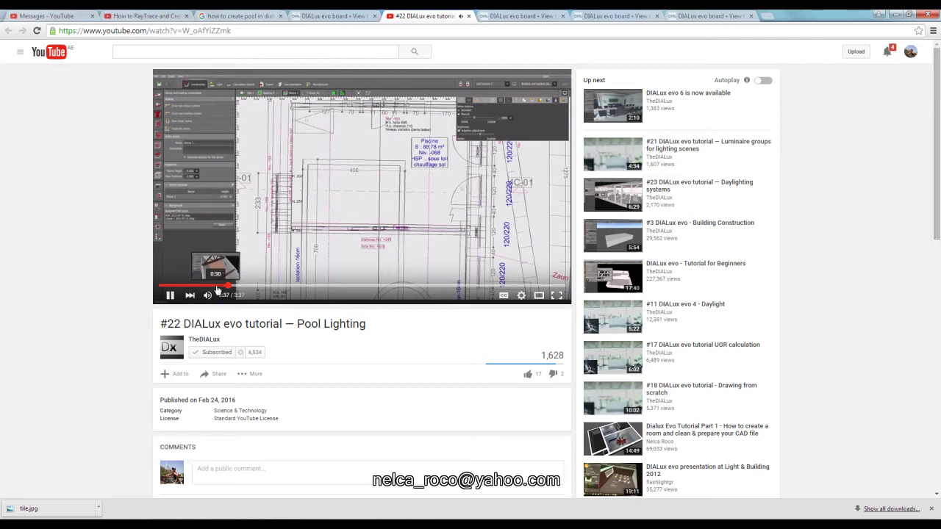
left_click(214, 285)
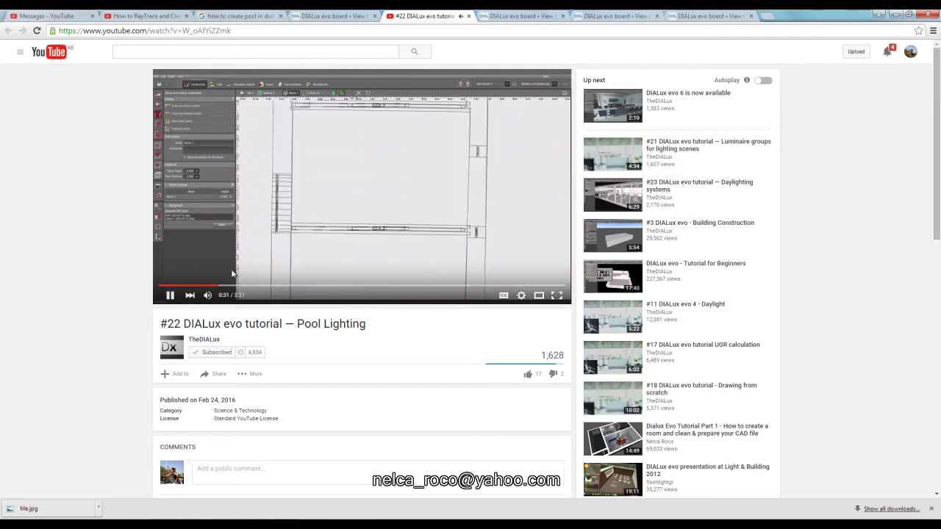
left_click(196, 285)
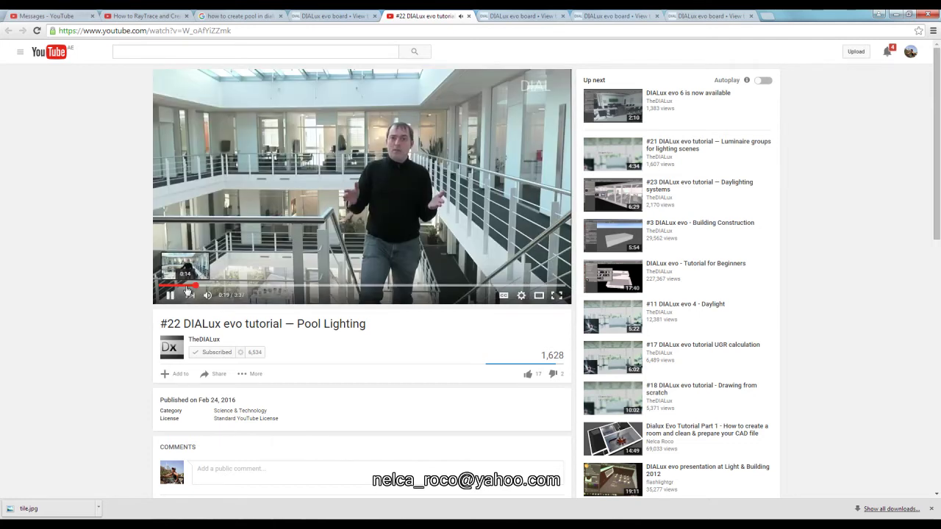
left_click(236, 285)
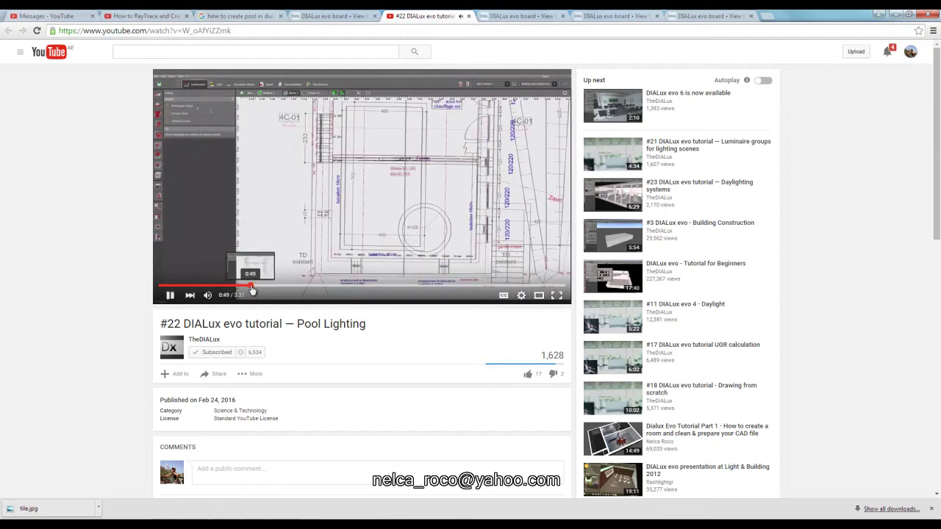
left_click(266, 285)
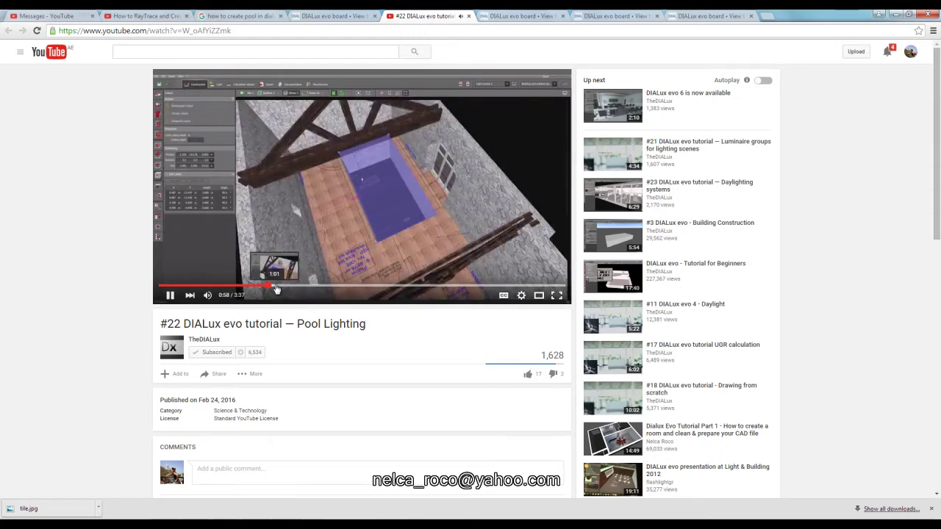
left_click(294, 237)
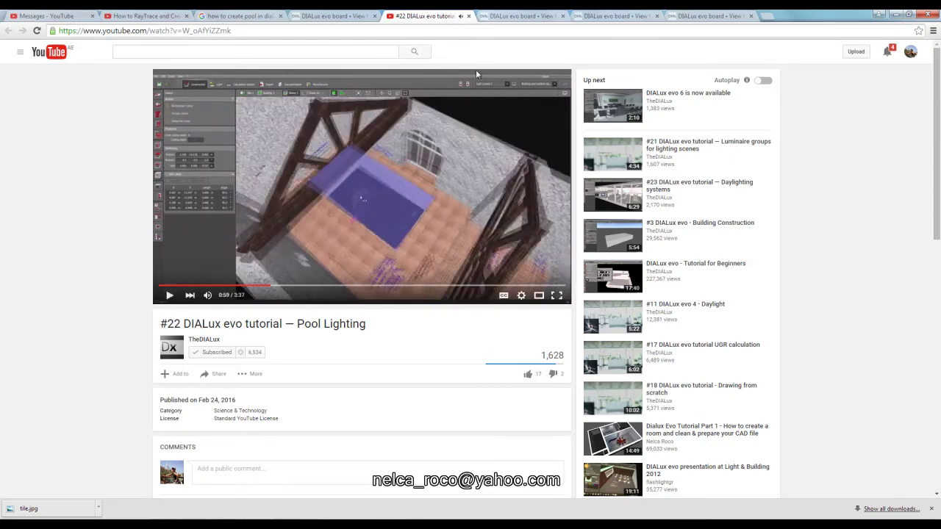
Step: Examine the forum thread on simulating a swimming pool, including the attached rendering and the water material values
left_click(520, 16)
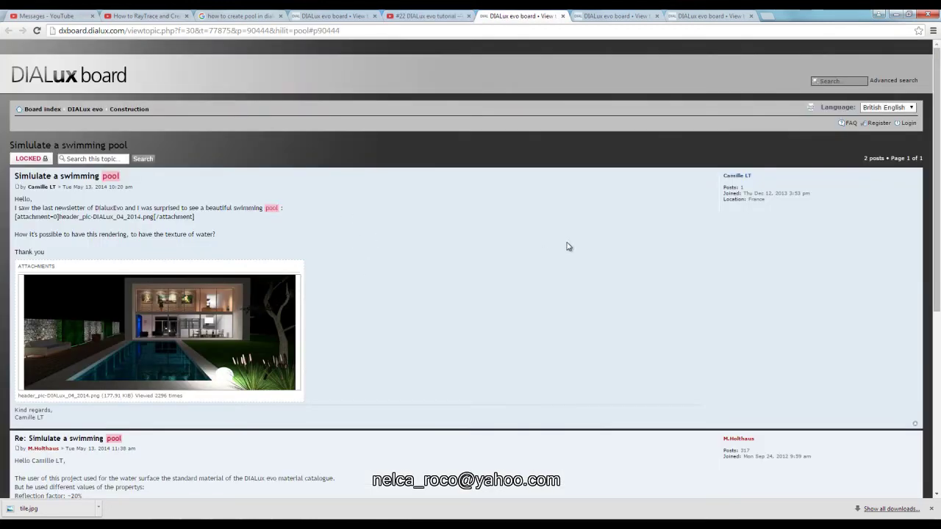
scroll(563, 245, "down", 1)
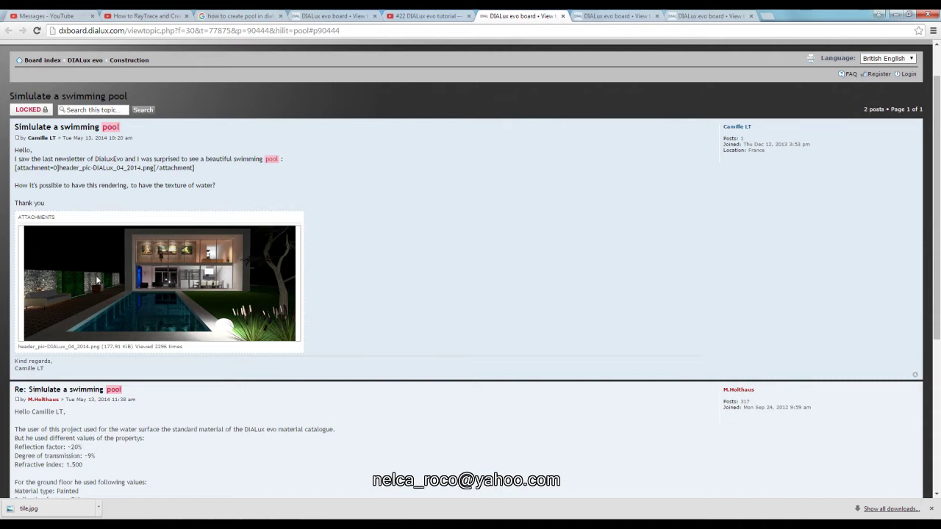
scroll(440, 317, "up", 1)
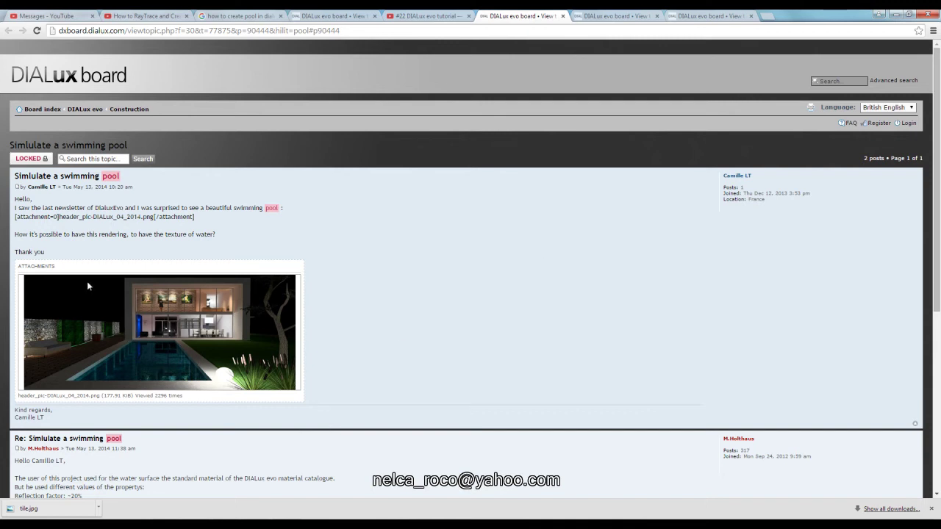
Step: Browse the pool and house renderings in the "HOME WITH FLOAT WATER EFFECT" gallery thread
left_click(609, 16)
scroll(620, 332, "down", 7)
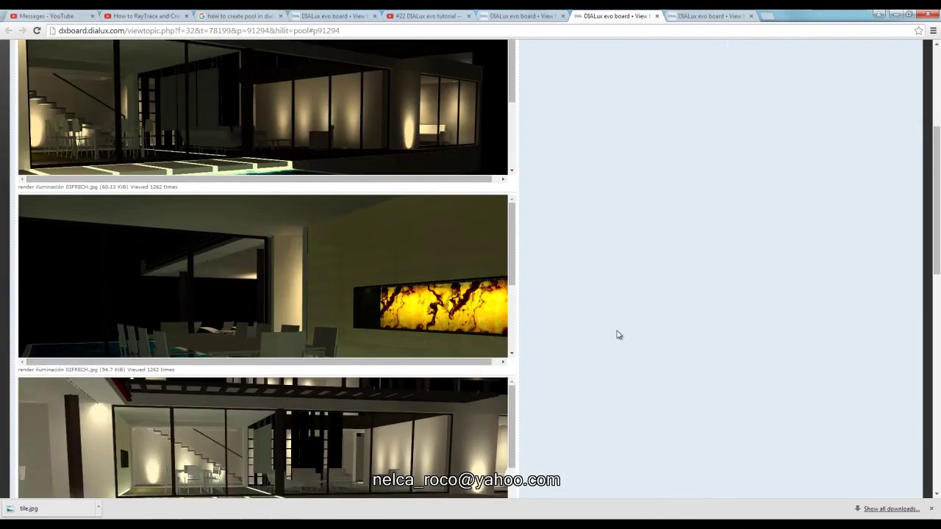
scroll(555, 306, "down", 5)
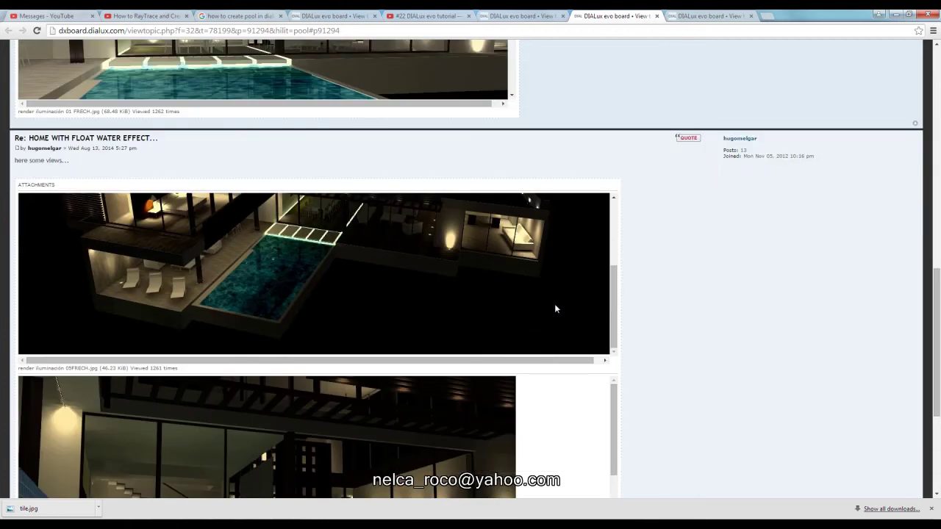
scroll(565, 324, "up", 10)
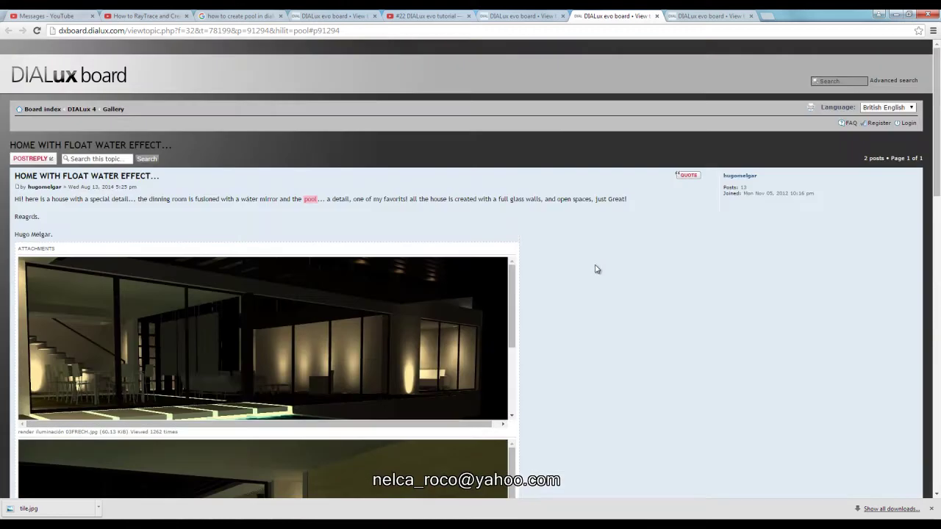
Step: Read the "Creating a Swimming Pool" thread and return to the YouTube messages page
key("ctrl+Tab")
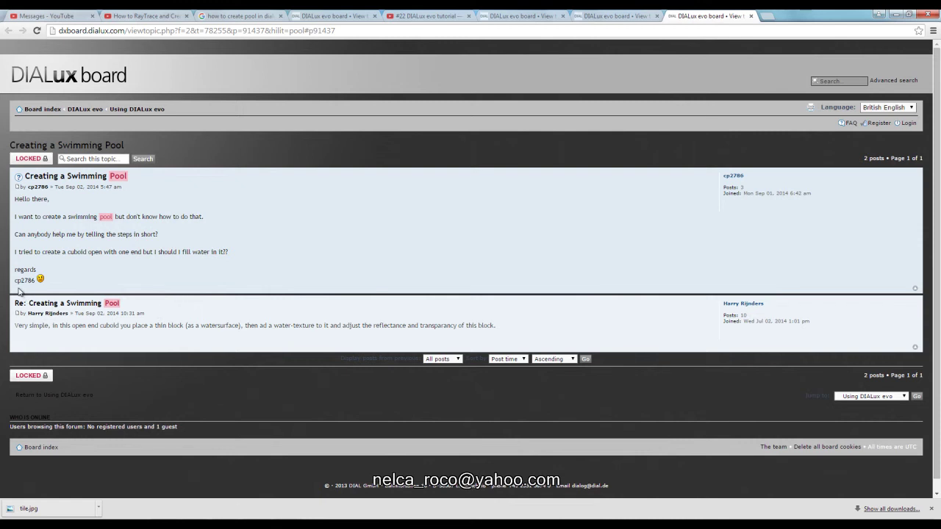
left_click(595, 16)
left_click(529, 17)
left_click(420, 17)
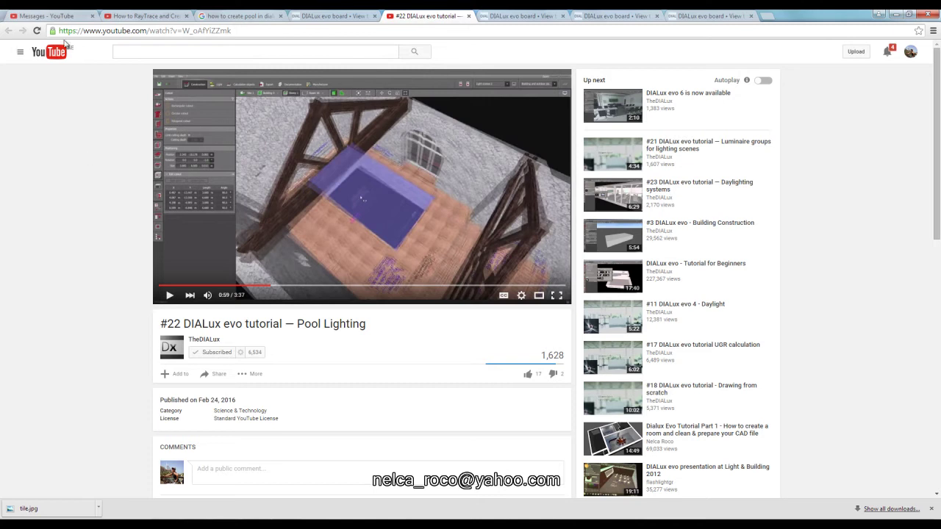
left_click(59, 17)
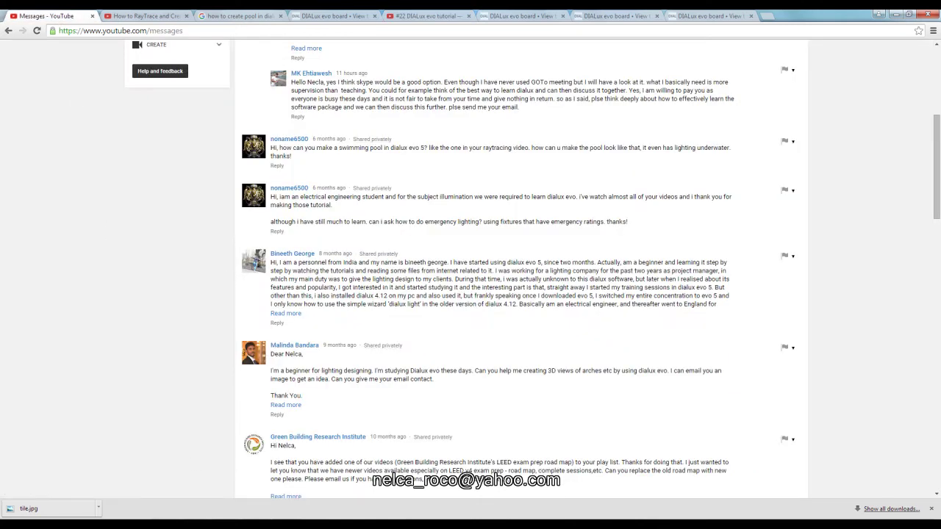
Step: Switch to DIALux evo and examine the Hill House pool and its surroundings from several angles
left_click(256, 525)
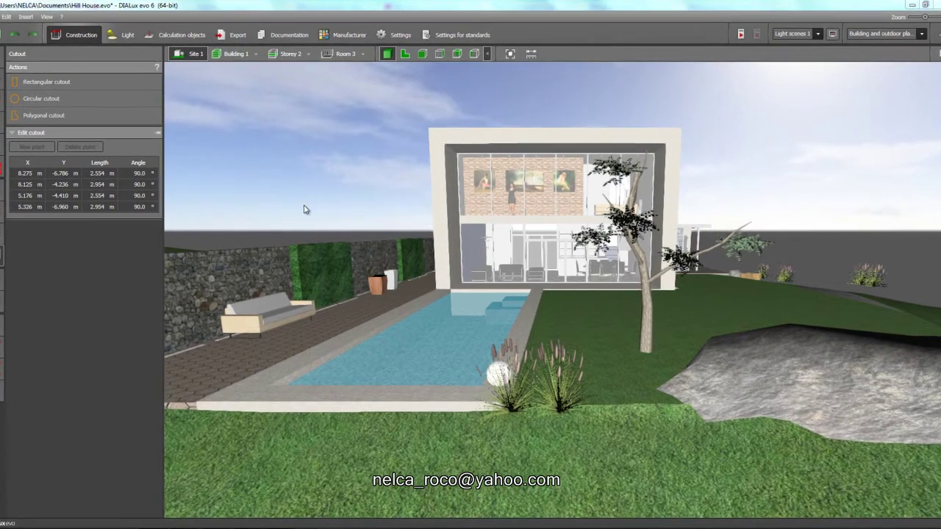
right_click_drag(324, 213, 343, 213)
right_click_drag(540, 395, 411, 435)
right_click_drag(532, 484, 520, 490)
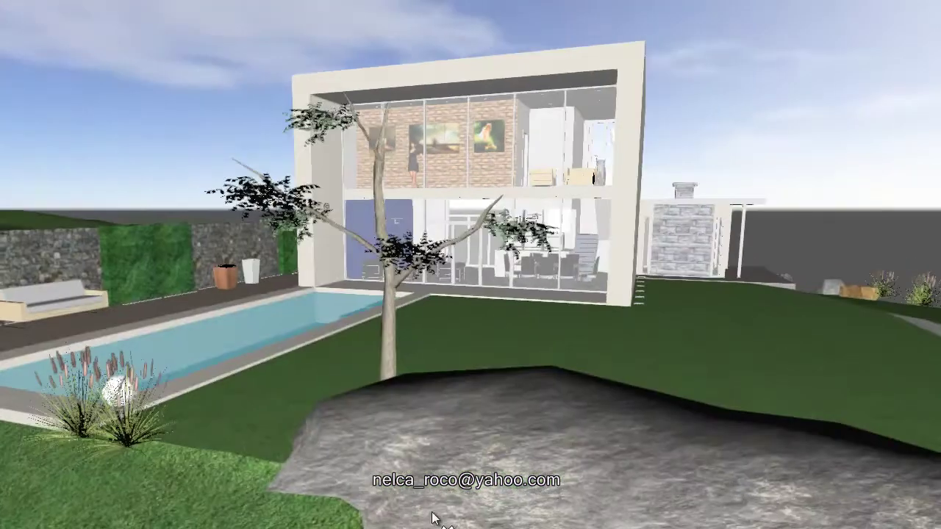
right_click_drag(432, 513, 415, 488)
right_click_drag(327, 391, 161, 273)
right_click_drag(116, 207, 140, 203)
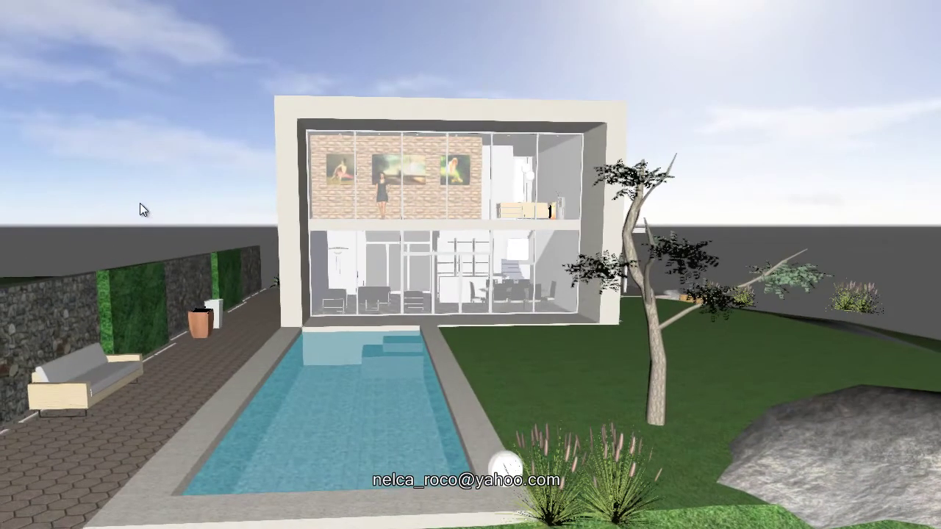
right_click_drag(73, 203, 47, 197)
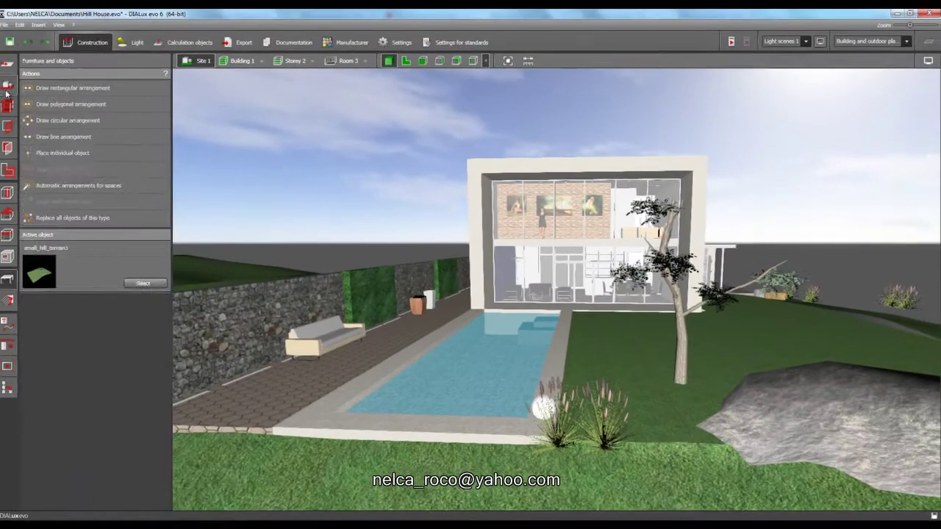
Step: Select the floor element forming the pool's border with the Site tool to examine its position, size and points
left_click(8, 90)
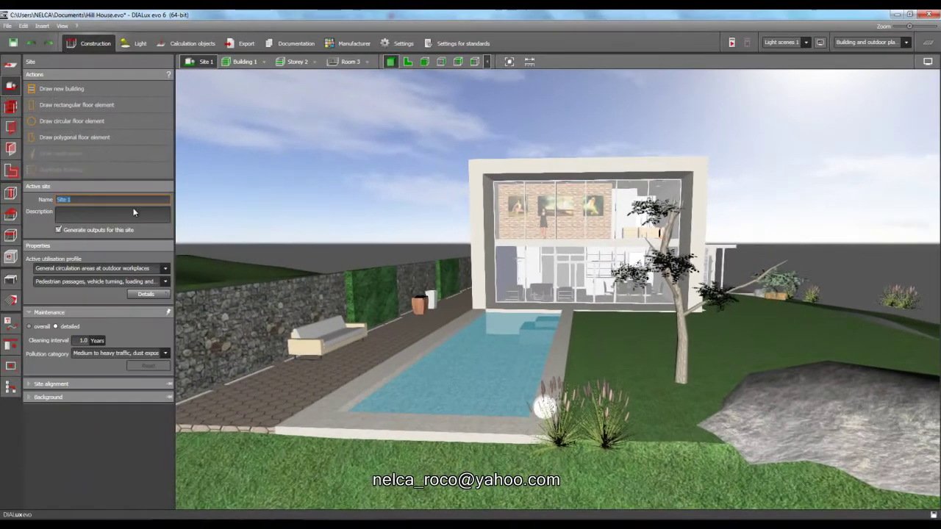
left_click(328, 421)
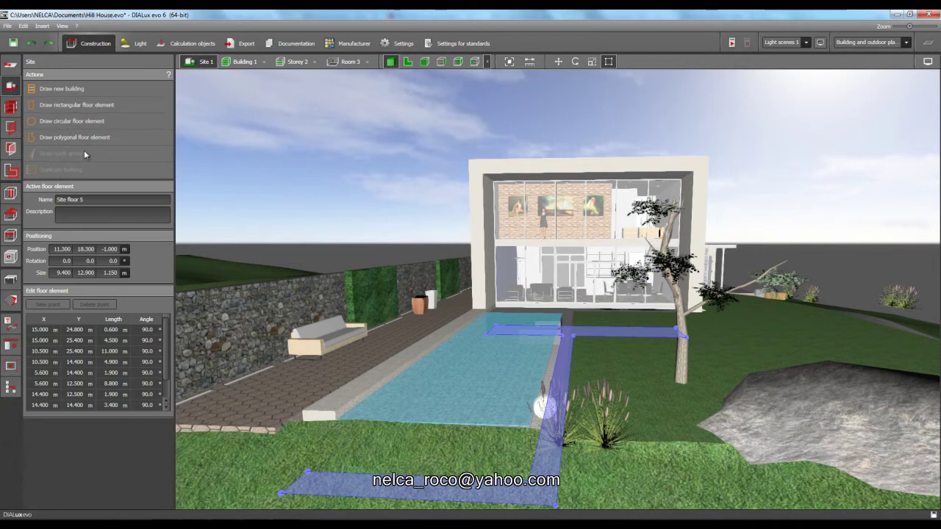
left_click(404, 351)
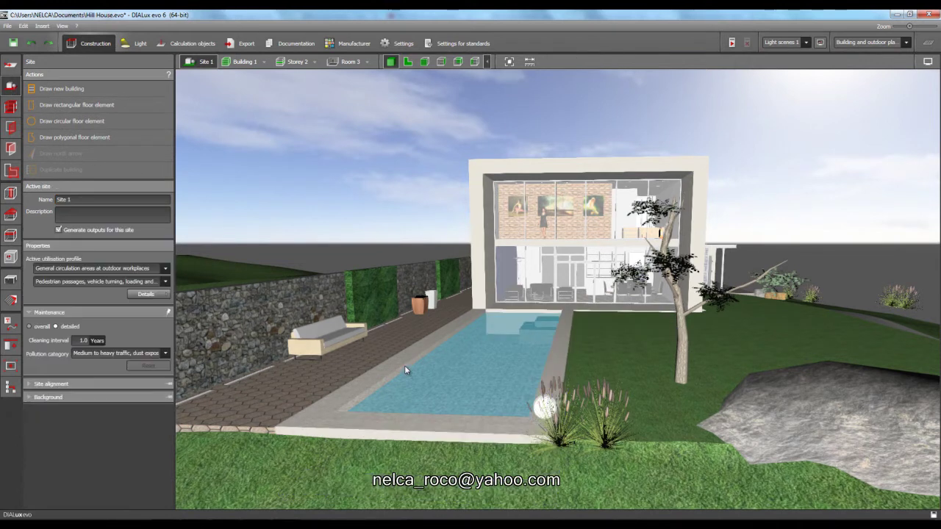
left_click(404, 365)
Step: Select the floor element at the bottom of the pool to examine its position, size and outline, and deselect it
left_click(443, 324)
scroll(470, 394, "up", 4)
left_click(477, 386)
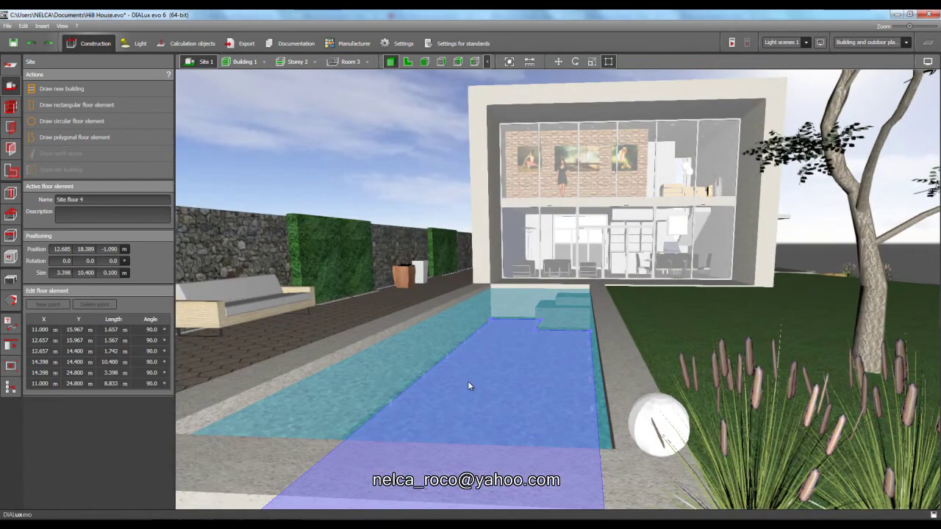
scroll(467, 380, "down", 3)
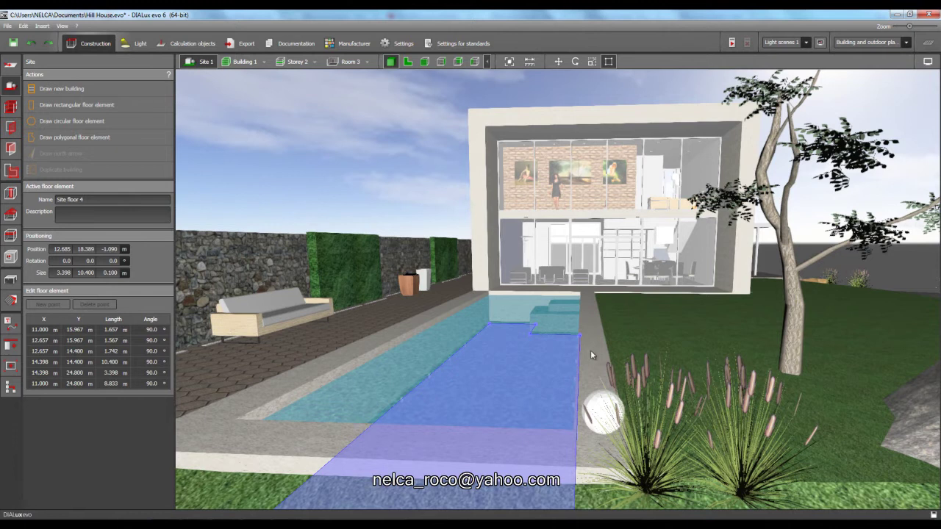
left_click(432, 329)
left_click(400, 331)
left_click(357, 187)
Step: Select the extrusion volume forming the pool's water surface with the Furniture and objects tool to examine its position and size, and deselect it
right_click_drag(358, 149, 360, 293)
right_click_drag(302, 147, 326, 170)
left_click(10, 280)
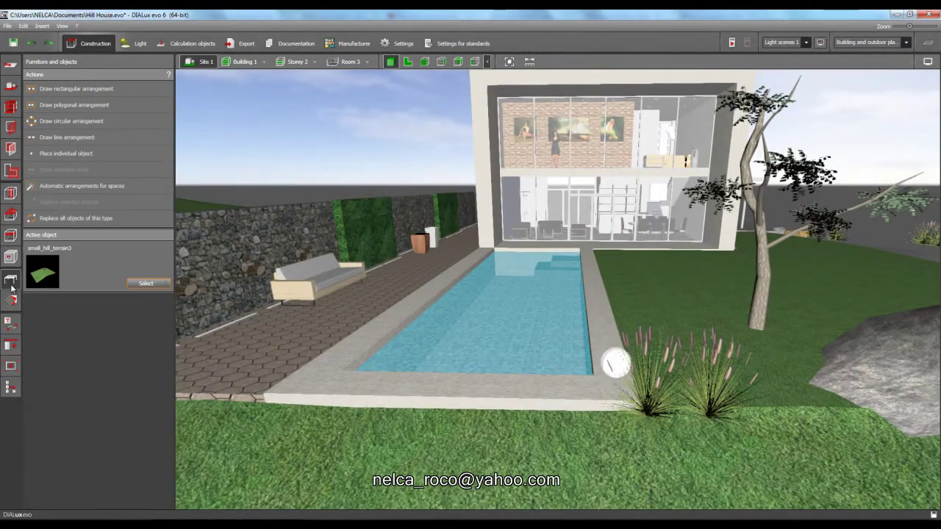
left_click(386, 339)
left_click(379, 161)
left_click(500, 340)
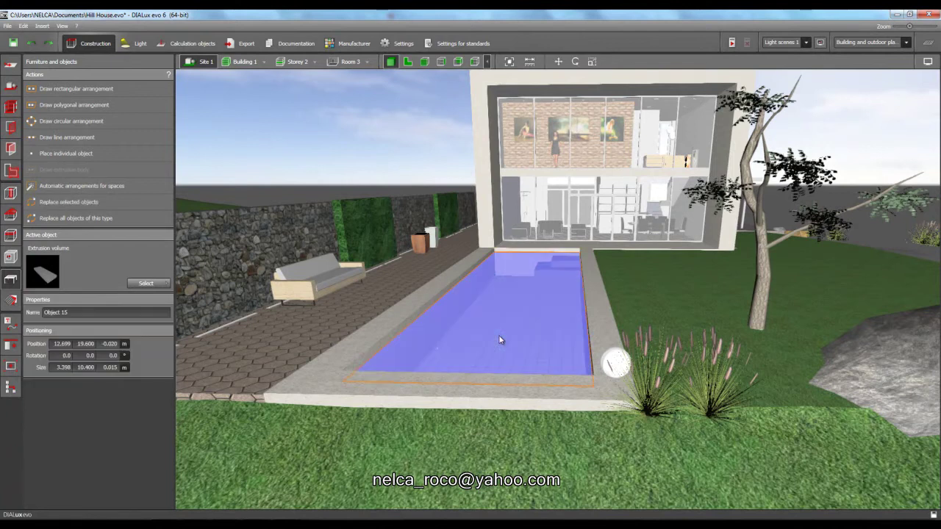
left_click(400, 169)
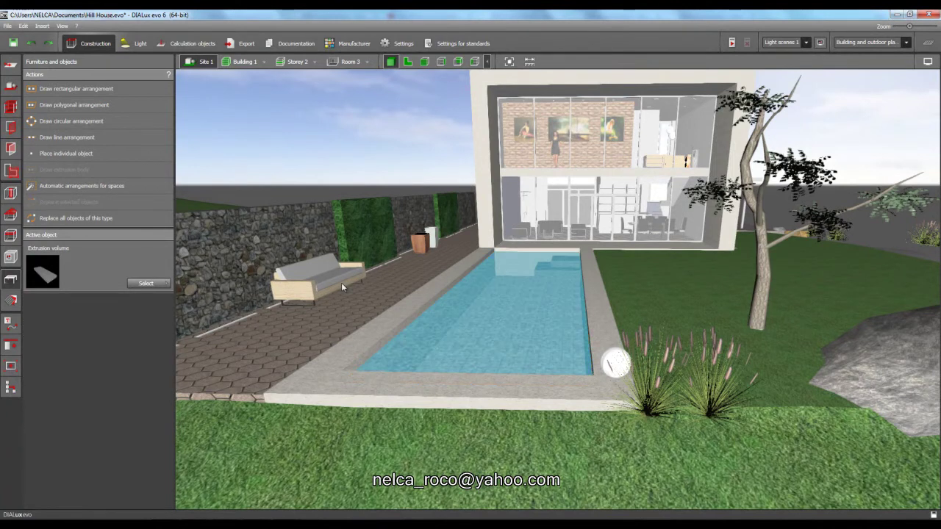
Step: Examine the Hill House pool's interior beneath the water surface, including its walls, tiled floor and steps
scroll(474, 363, "up", 5)
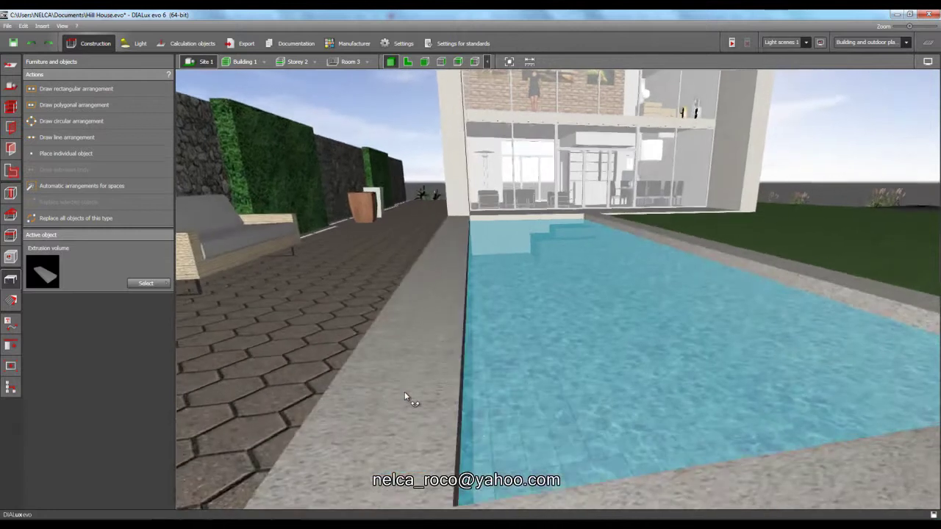
scroll(393, 397, "up", 4)
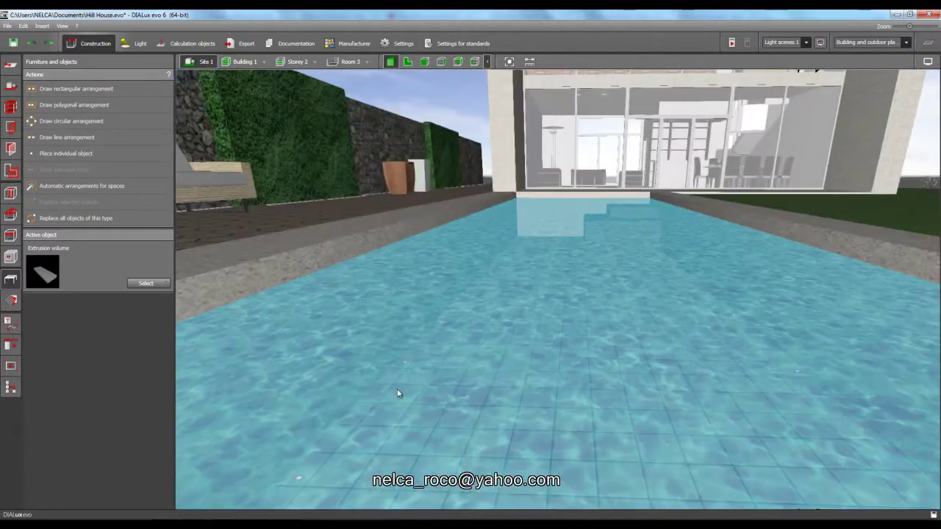
scroll(374, 405, "up", 3)
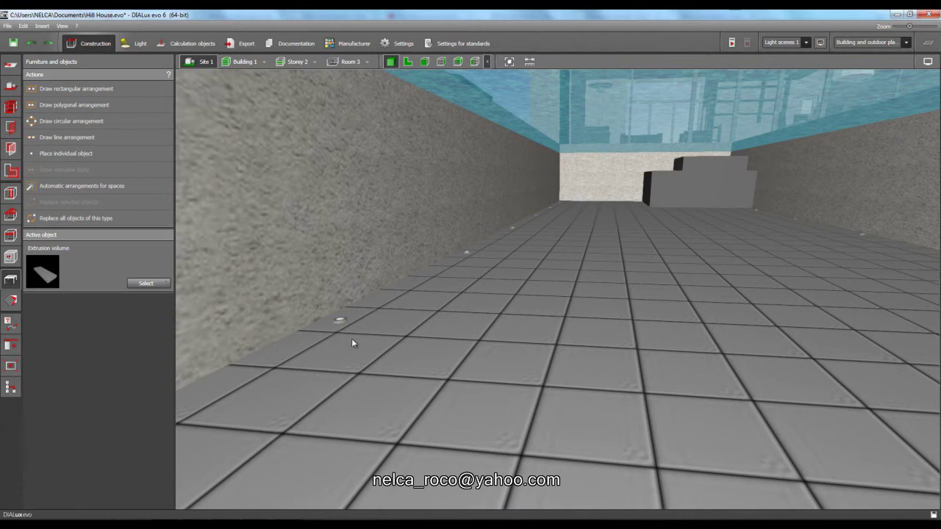
middle_click_drag(429, 337, 573, 367)
mouse_move(452, 398)
right_mouse_down()
mouse_move(447, 380)
mouse_move(434, 380)
mouse_move(506, 382)
mouse_move(457, 418)
mouse_move(434, 409)
mouse_move(445, 405)
right_mouse_up()
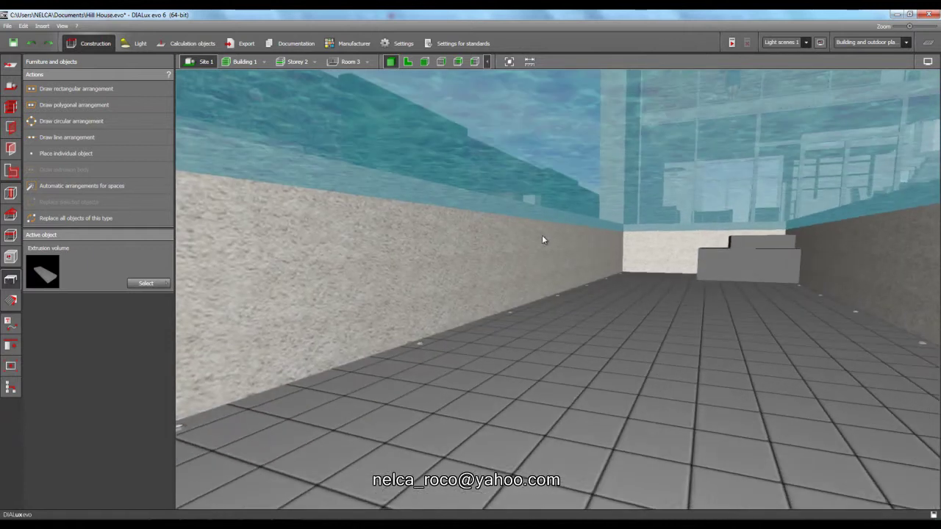
scroll(488, 337, "down", 6)
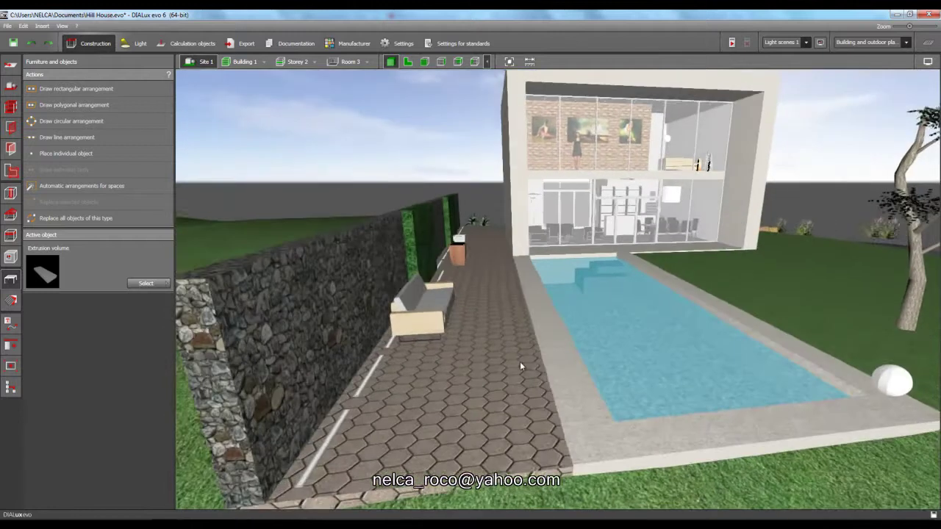
Step: Examine the Hill House pool and terrace from several angles and look into the walled rooms from above
right_click_drag(520, 366, 441, 327)
right_click_drag(244, 136, 235, 130)
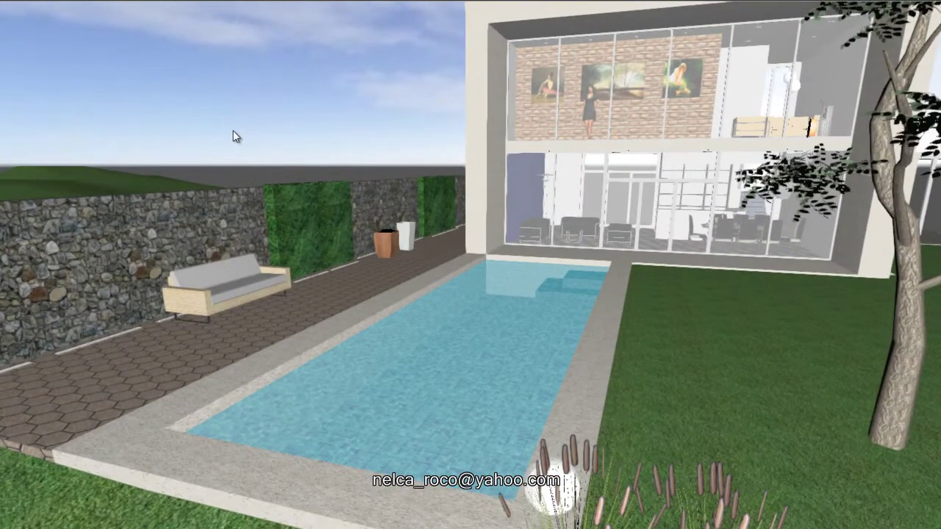
right_click_drag(196, 148, 200, 186)
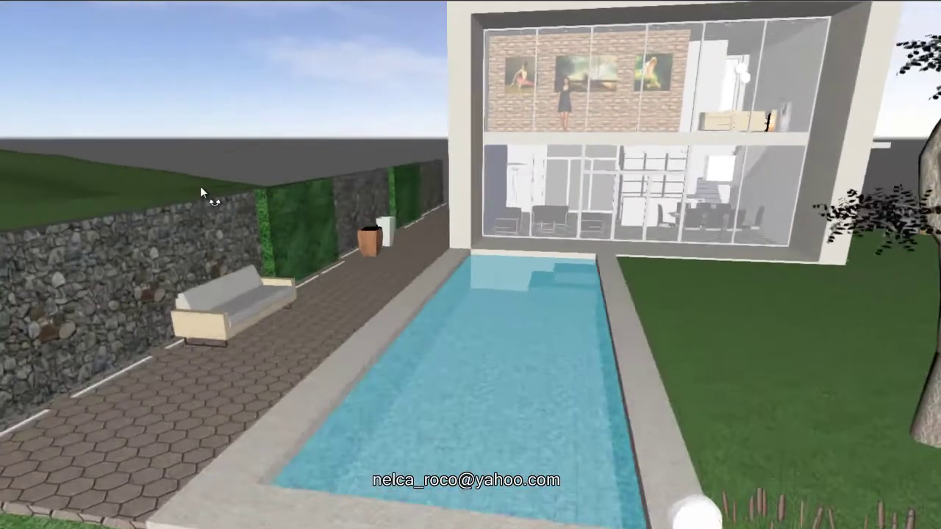
right_click_drag(207, 112, 145, 178)
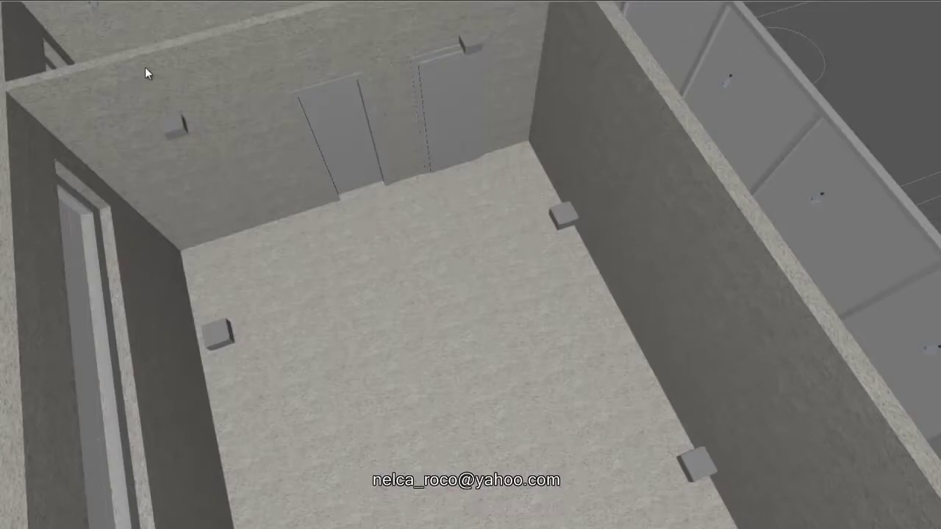
right_click_drag(126, 240, 397, 293)
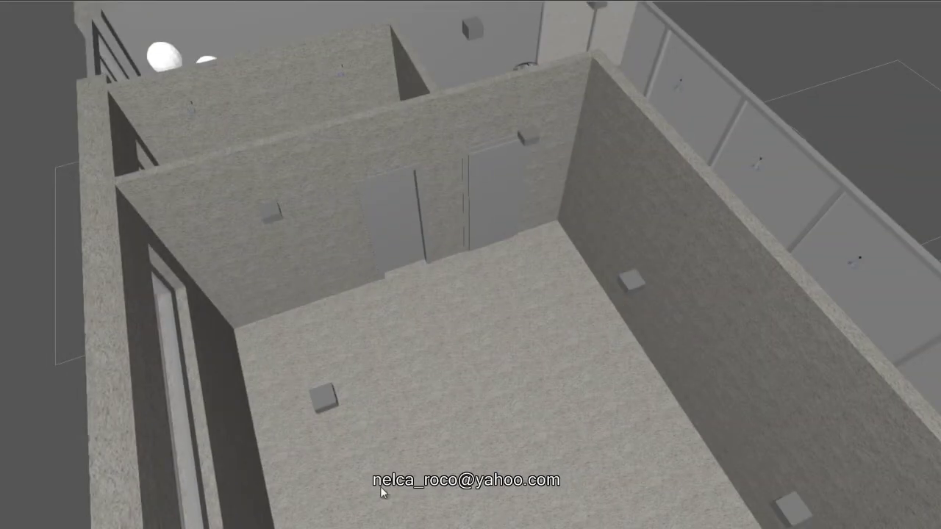
right_click_drag(370, 422, 261, 392)
right_click_drag(269, 339, 312, 370)
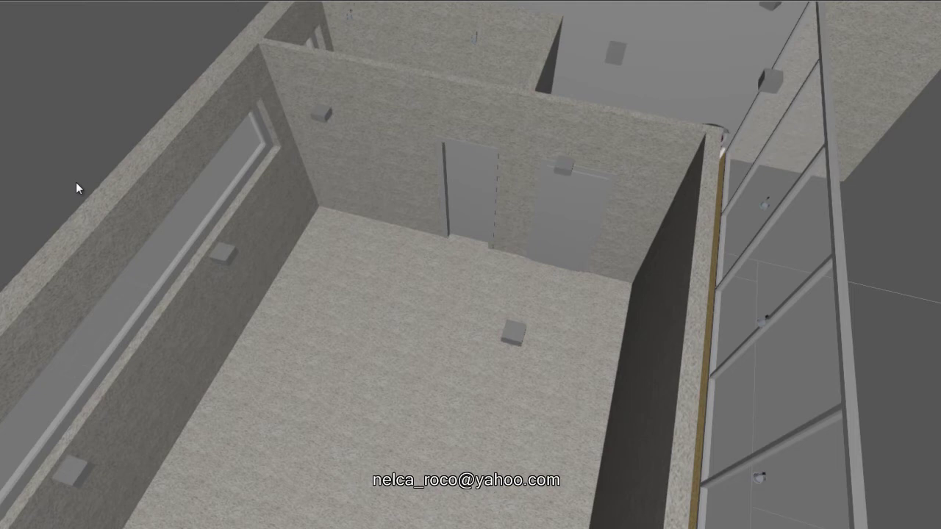
middle_click_drag(80, 160, 18, 39)
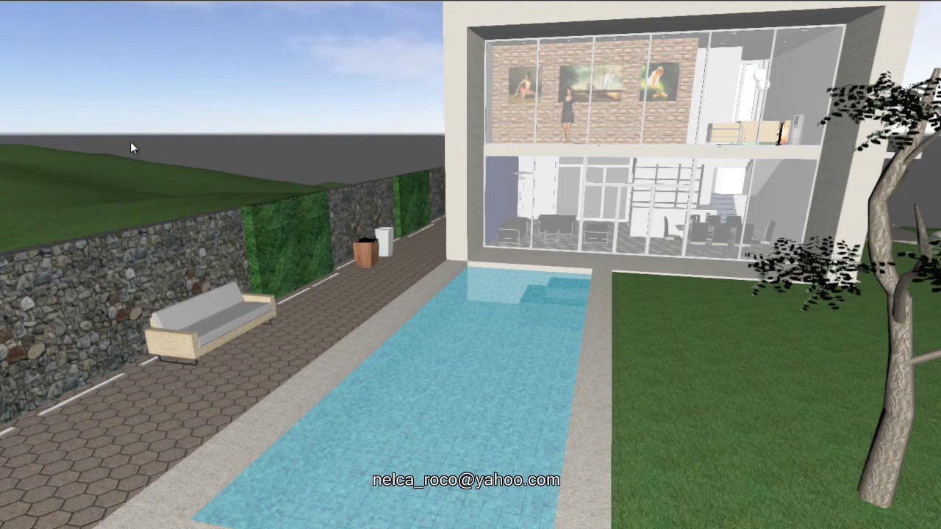
mouse_move(113, 100)
middle_mouse_down()
mouse_move(161, 122)
mouse_move(113, 112)
middle_mouse_up()
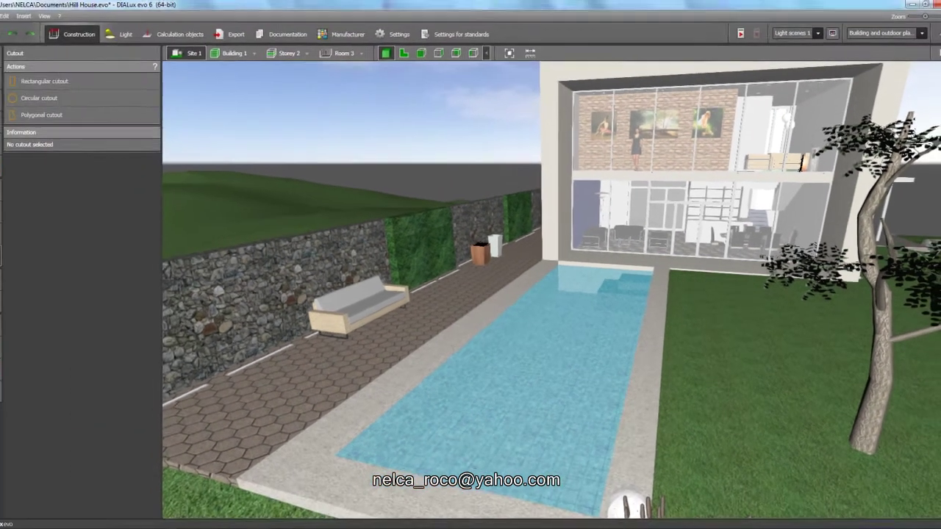
Step: Switch to the Oculus Bldg project, dismiss the save prompt, and examine the building and the pool surrounding it
mouse_move(187, 527)
left_click(244, 485)
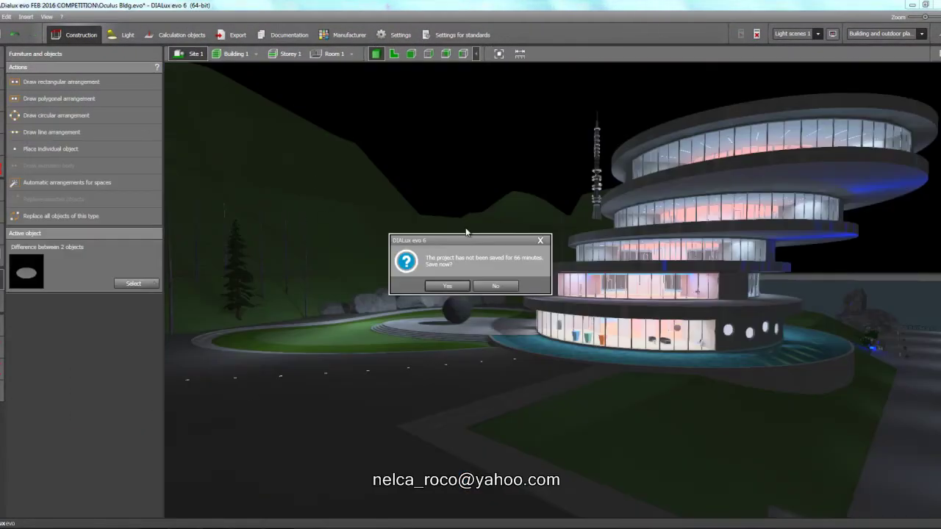
left_click(540, 241)
right_click_drag(457, 158, 434, 194)
middle_click_drag(434, 195, 506, 174)
scroll(506, 174, "down", 3)
right_click_drag(475, 300, 517, 289)
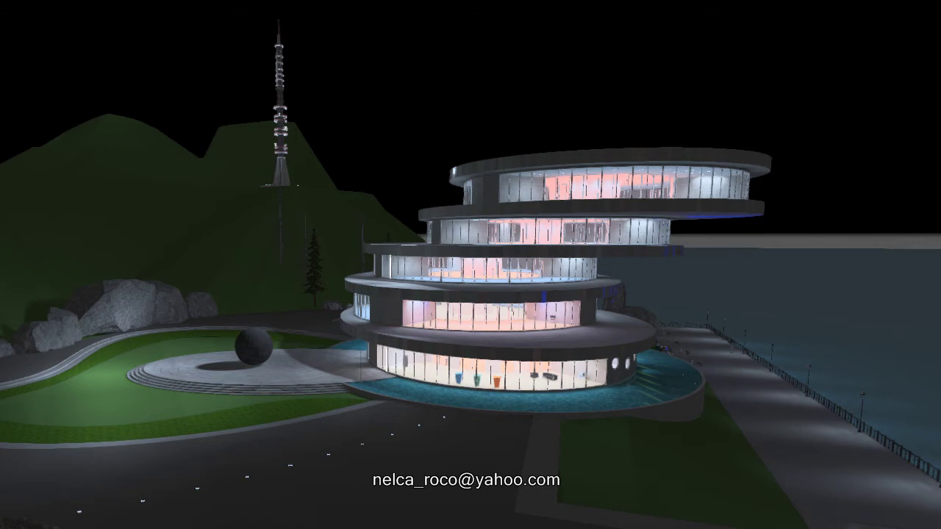
right_click_drag(78, 103, 63, 144)
right_click_drag(221, 117, 170, 108)
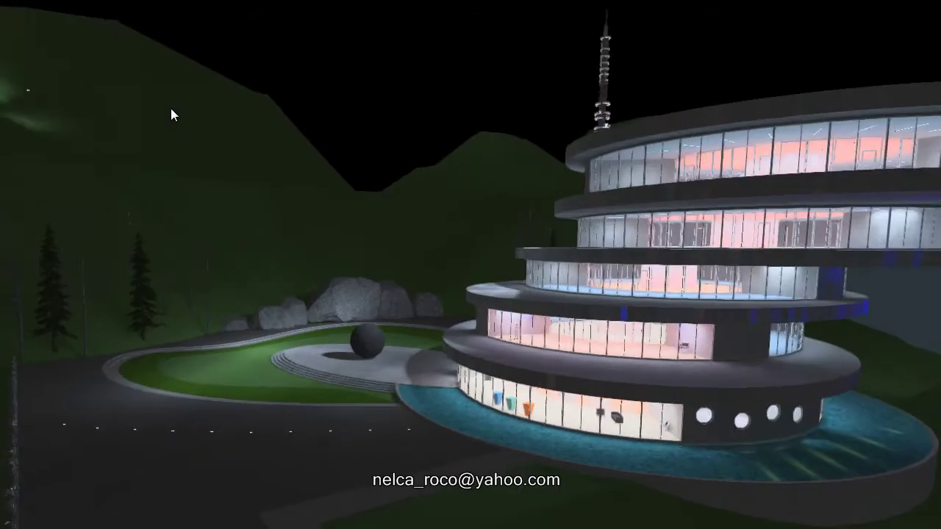
right_click_drag(242, 99, 206, 122)
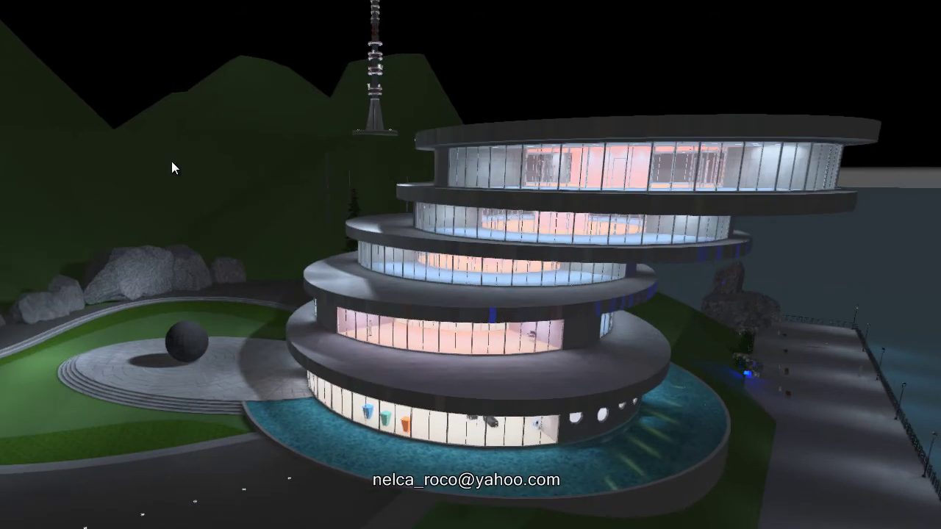
right_click_drag(136, 238, 109, 212)
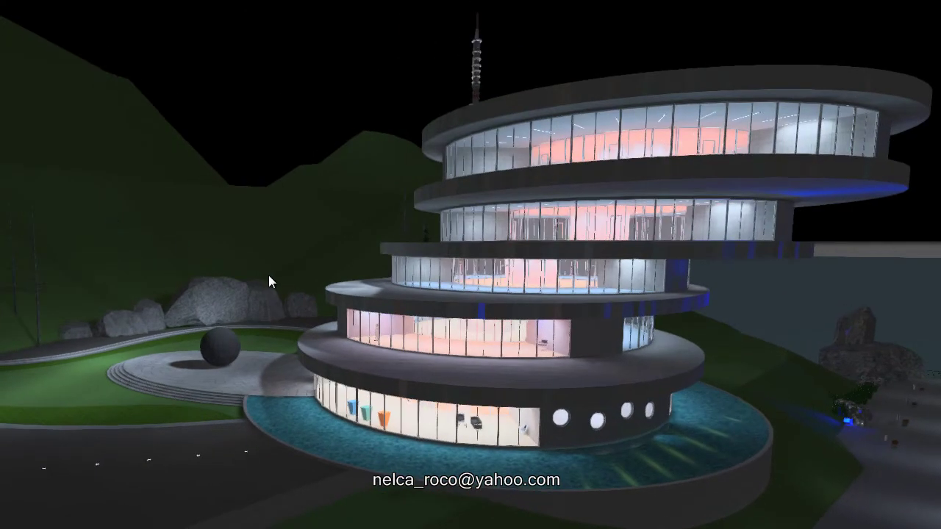
Step: Examine the Oculus site's grounds, from the waterfront promenade to the sculpture plaza, curved pool and driveway
right_click_drag(286, 193, 427, 372)
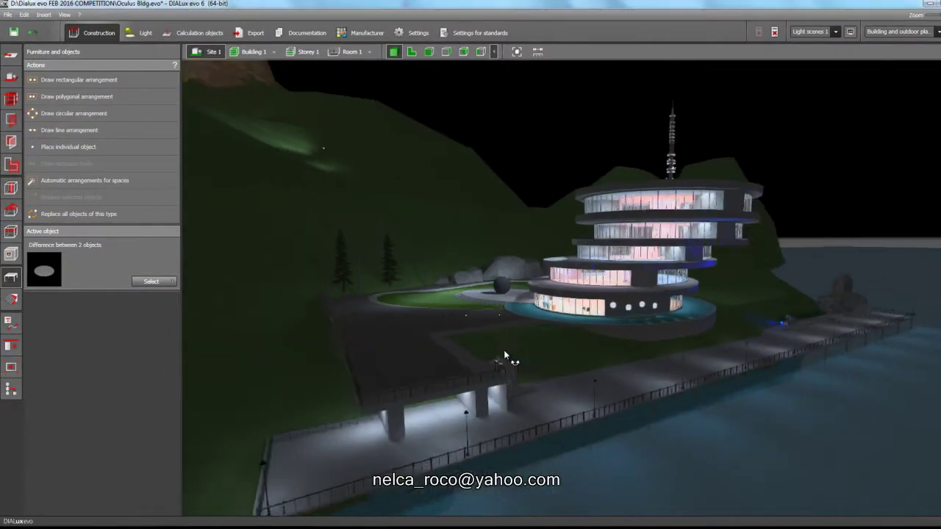
right_click_drag(505, 355, 562, 358)
scroll(476, 324, "up", 3)
middle_click_drag(432, 211, 540, 208)
right_click_drag(506, 268, 464, 248)
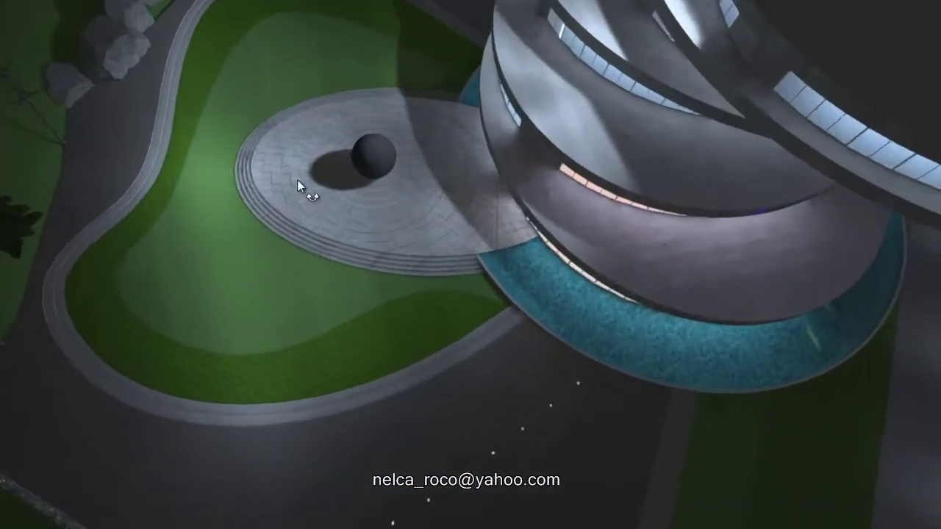
right_click_drag(297, 179, 321, 175)
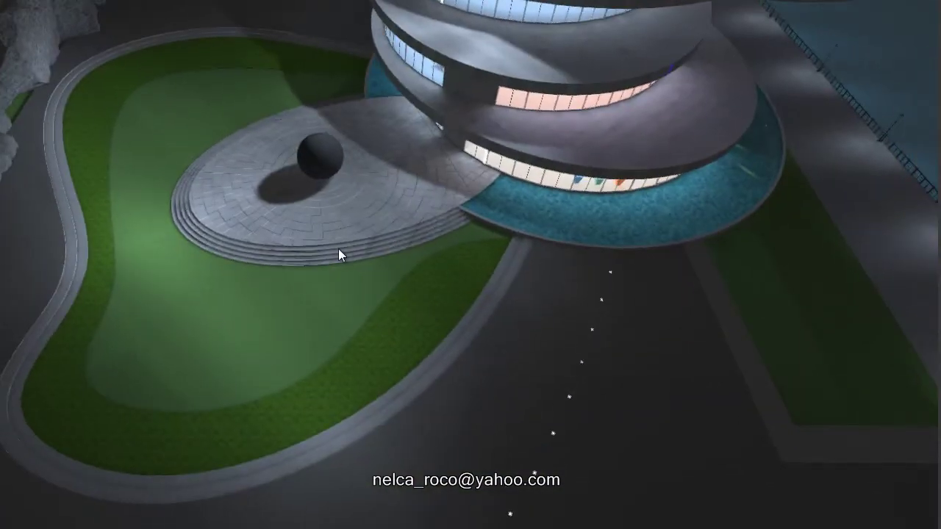
middle_click_drag(328, 70, 222, 48)
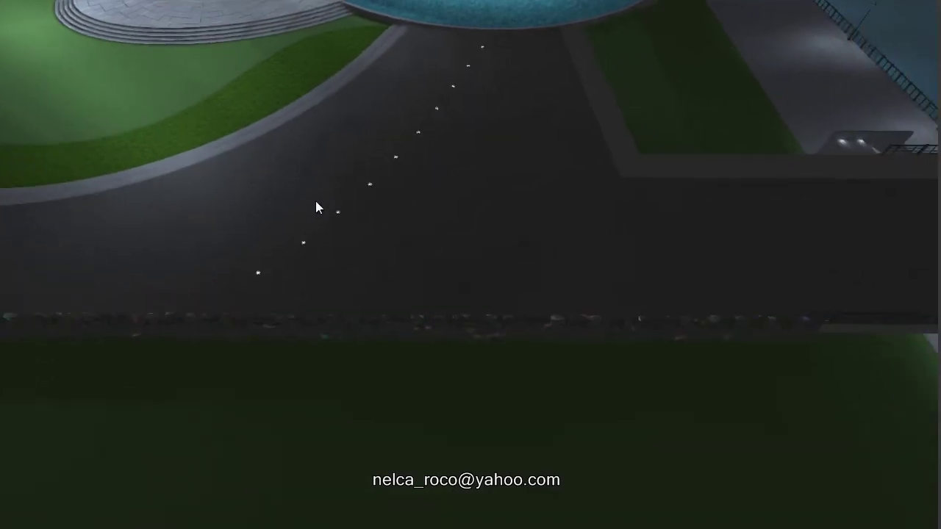
right_click_drag(134, 241, 305, 249)
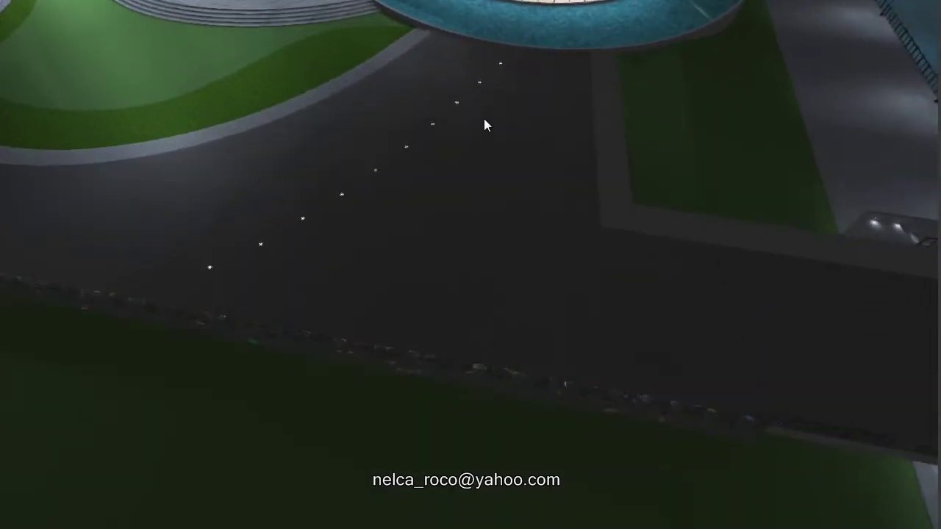
right_click_drag(377, 234, 533, 265)
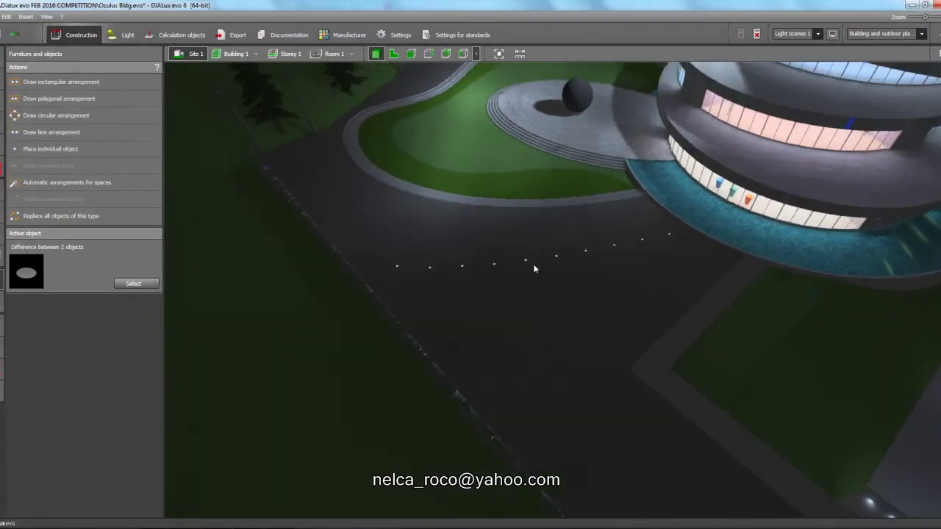
Step: Show the saved view Site 1 (12) and discard the calculation results so the site can be edited with the Site tool
scroll(544, 250, "down", 5)
left_click(499, 55)
right_click_drag(442, 243, 379, 280)
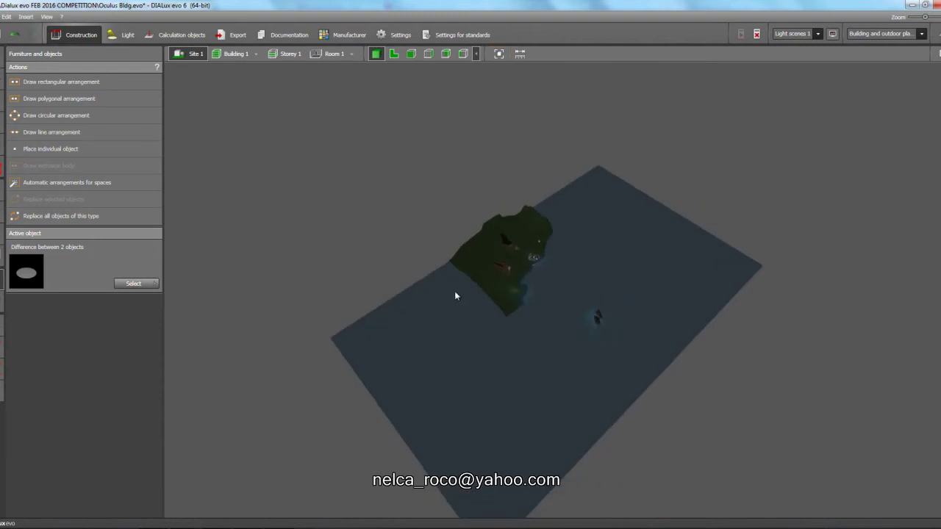
scroll(467, 274, "up", 5)
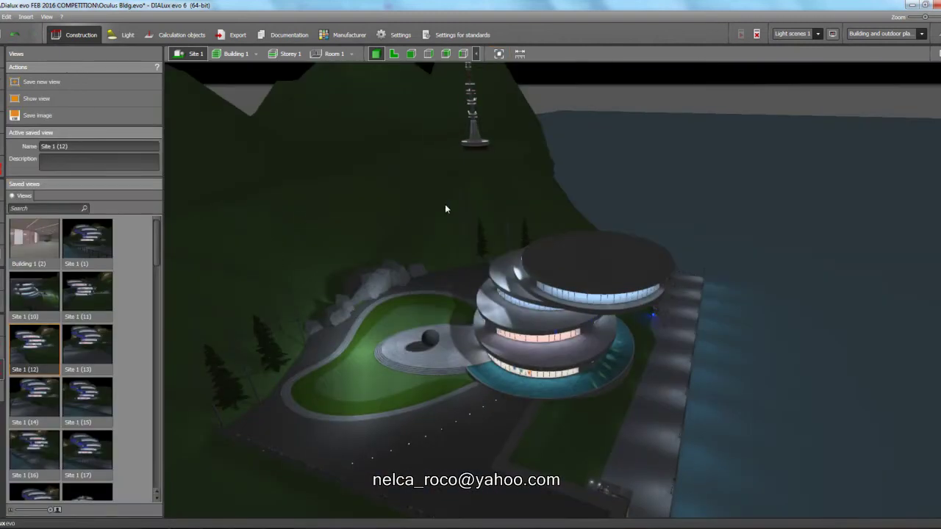
left_click(392, 188)
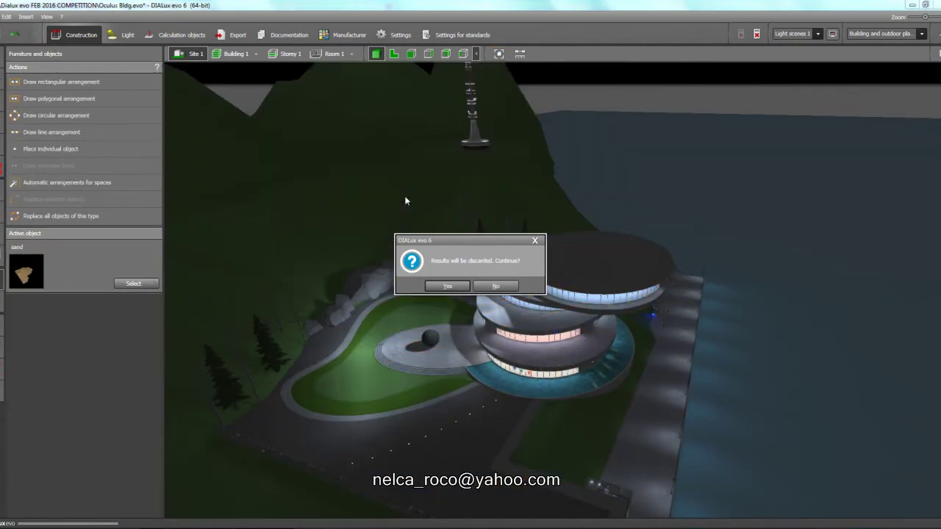
left_click(443, 288)
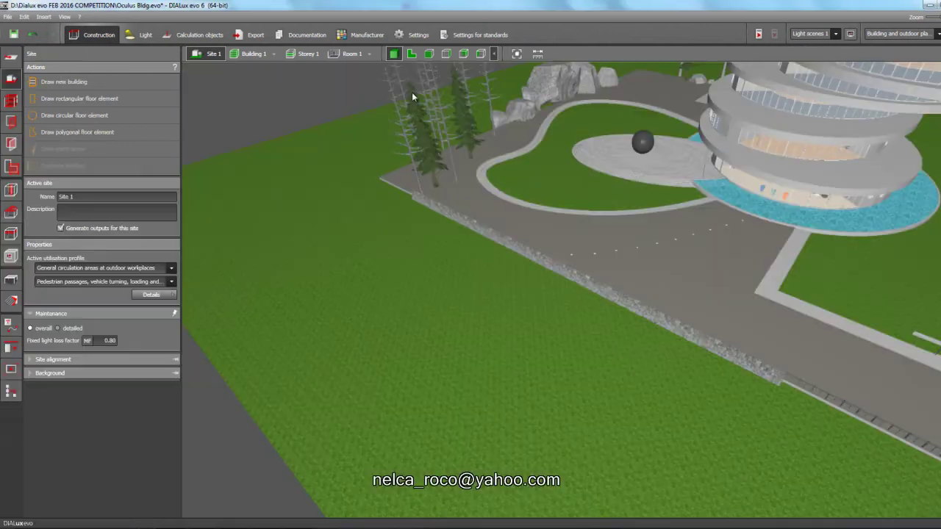
Step: Examine the open grass area beyond the driveway's stone wall in plan, elevation and 3D views
left_click(411, 54)
scroll(470, 333, "up", 3)
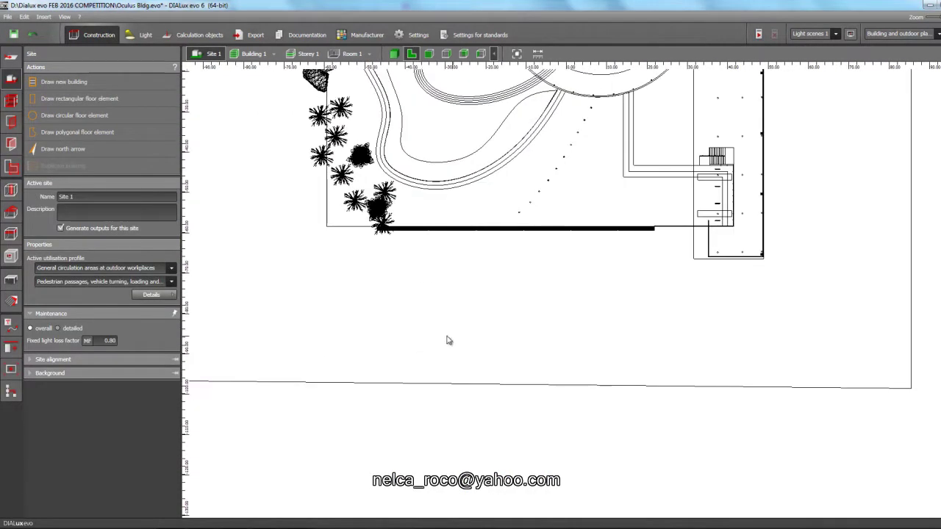
left_click(446, 54)
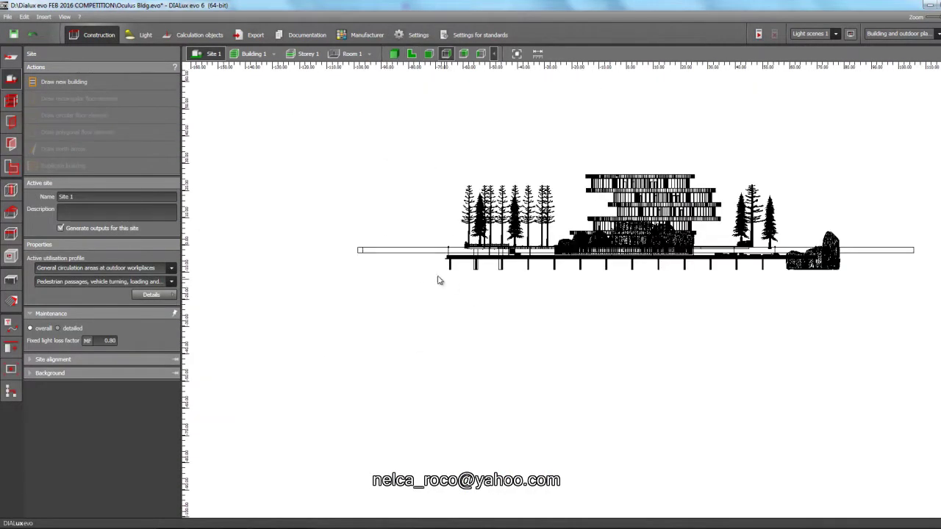
scroll(419, 254, "up", 2)
left_click(394, 54)
right_click_drag(323, 310, 362, 349)
middle_click_drag(342, 331, 336, 282)
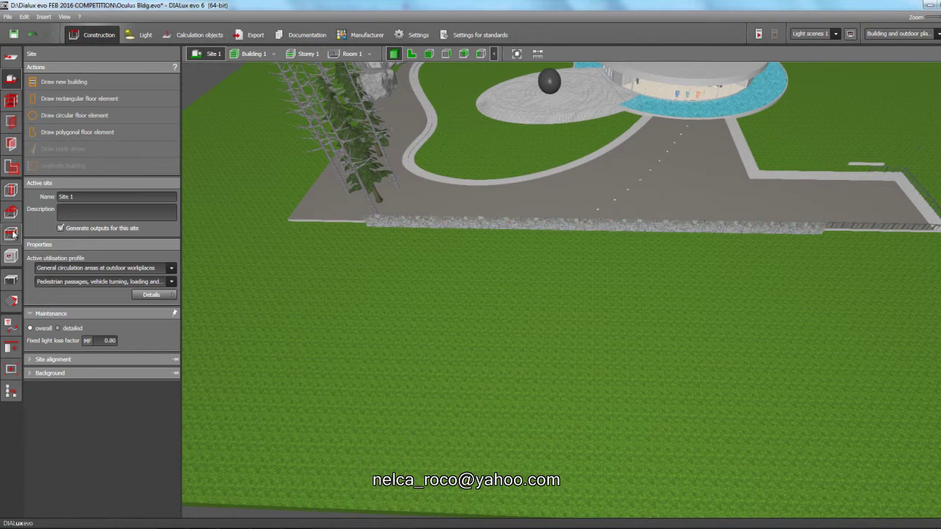
Step: Draw a circular cutout about 8.6 m in diameter in the grass below the stone wall and limit its cutting depth to 0.6 m
left_click(11, 256)
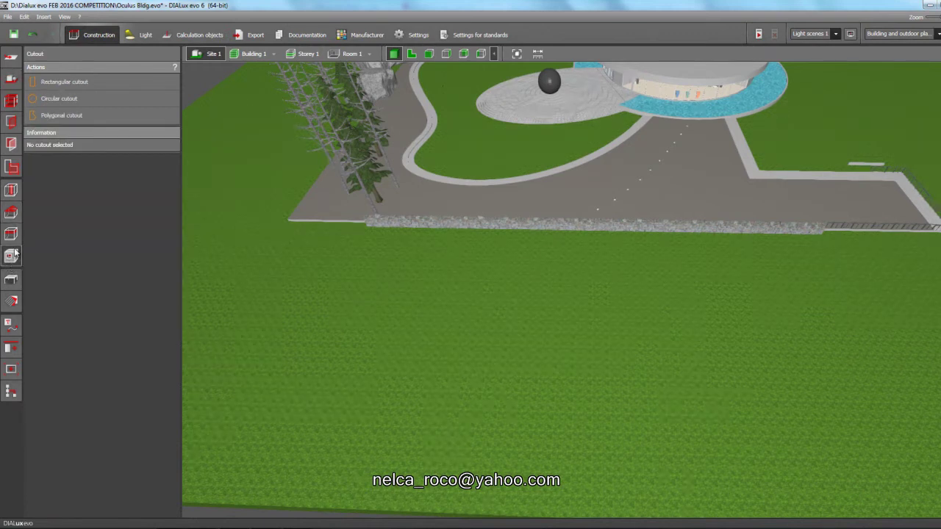
left_click(411, 53)
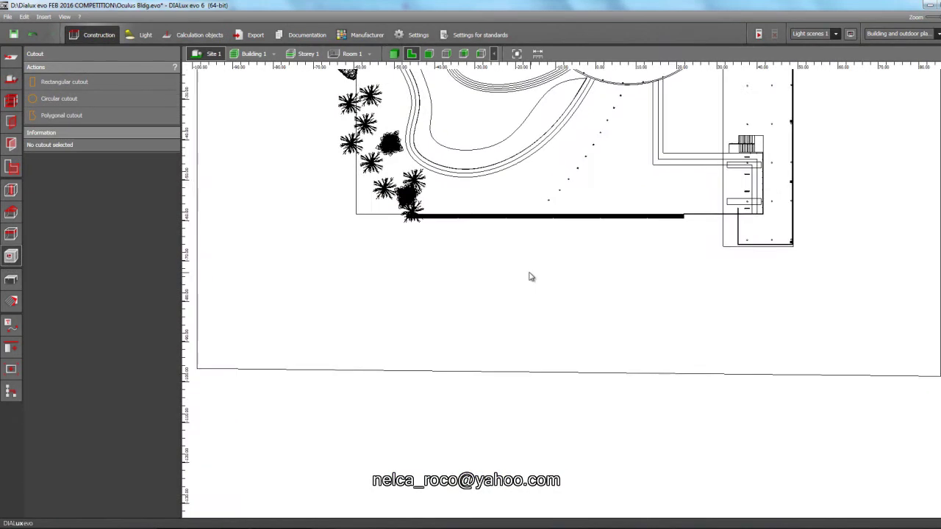
left_click(70, 98)
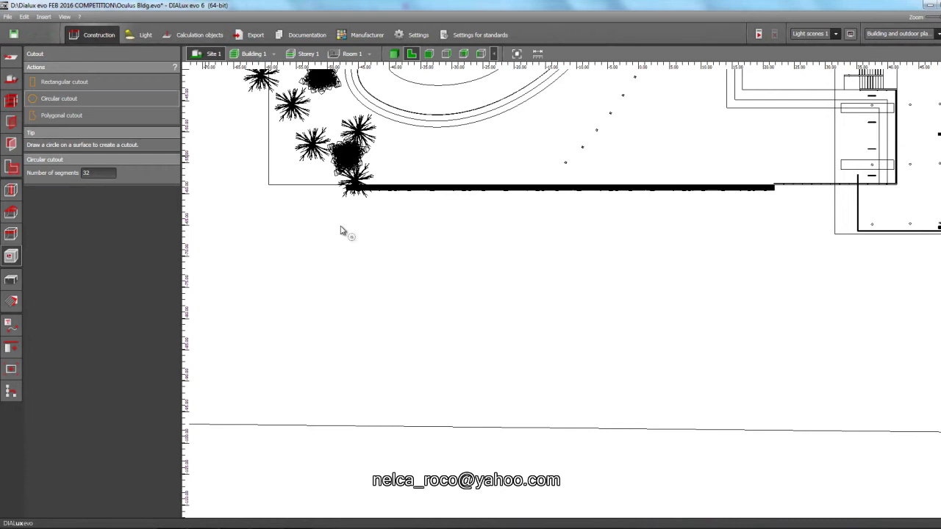
left_click(480, 283)
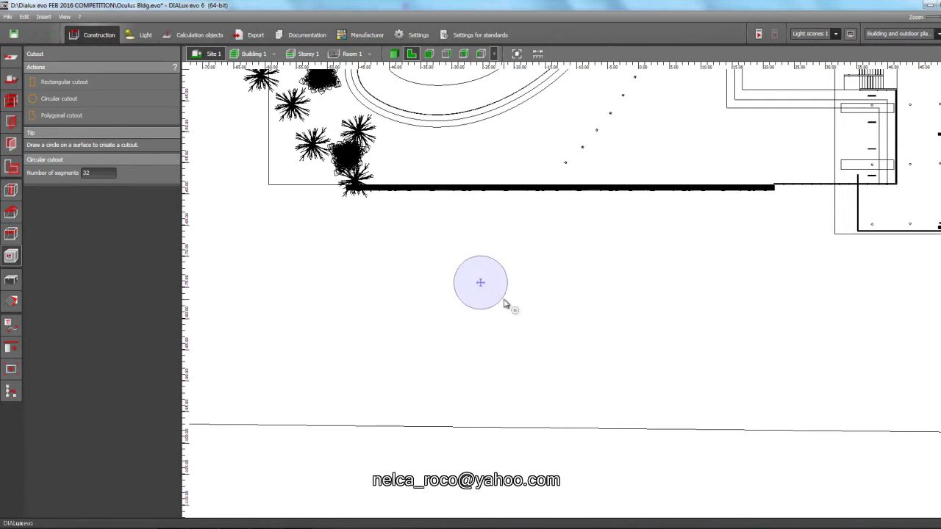
left_click(505, 301)
left_click(78, 146)
type("0.6")
key("Return")
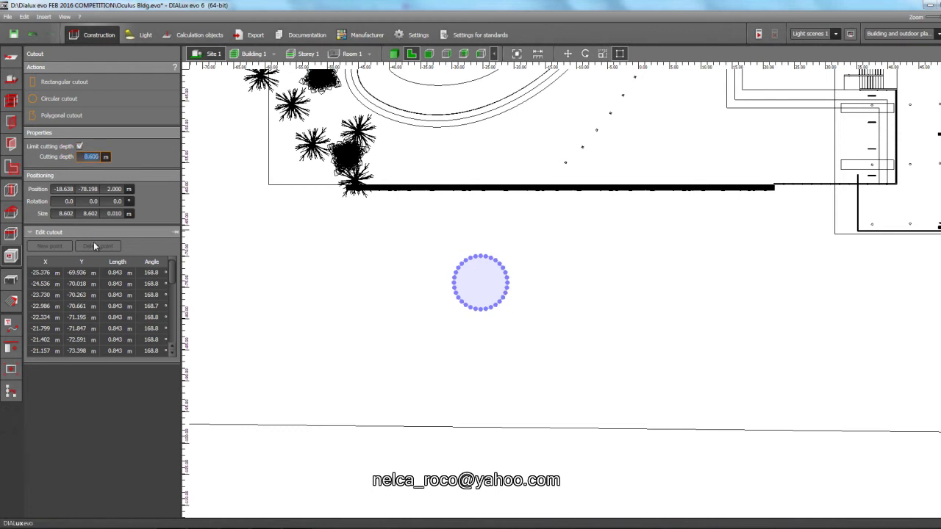
left_click(248, 467)
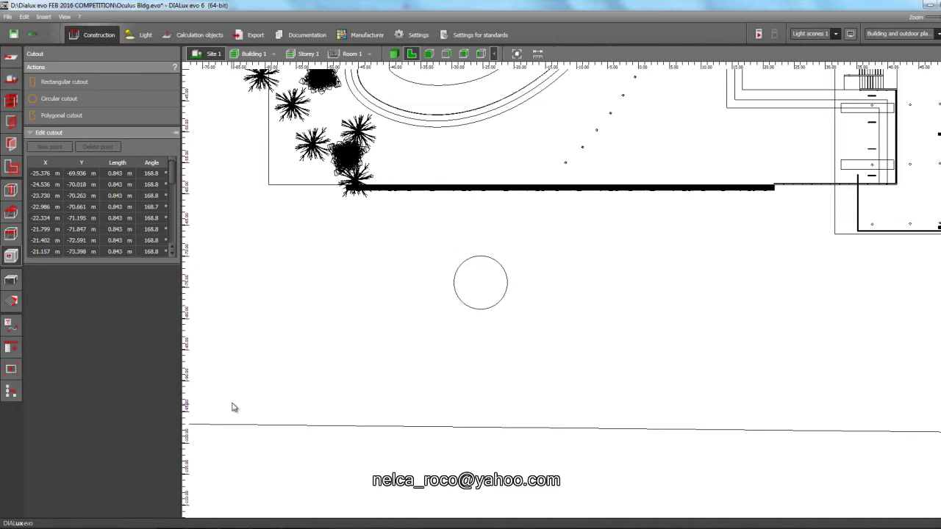
Step: Draw a second circular cutout about 17.9 m in diameter overlapping the small one, and limit its cutting depth
left_click(53, 99)
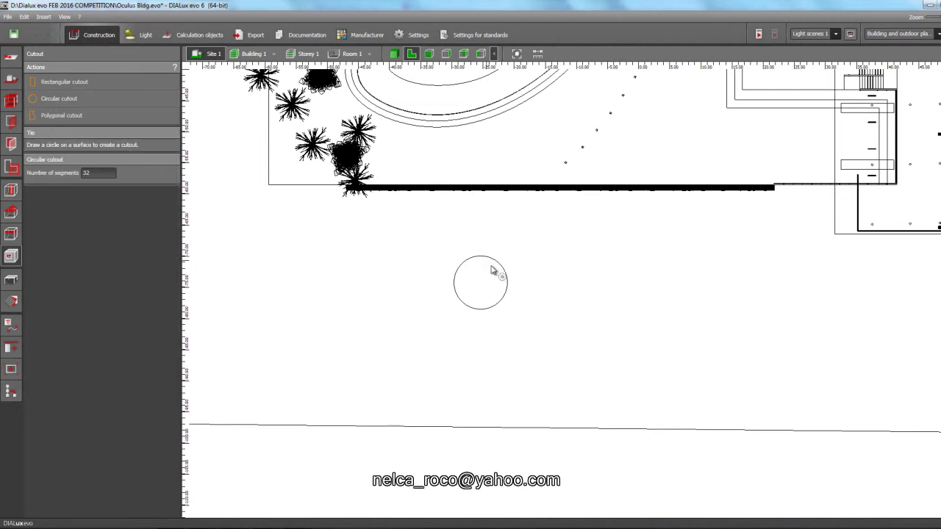
left_click(569, 281)
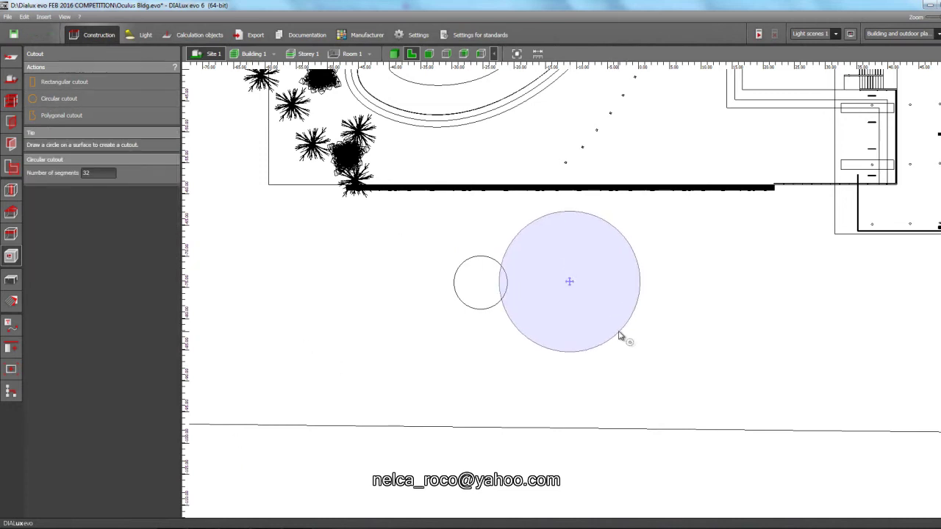
left_click(618, 335)
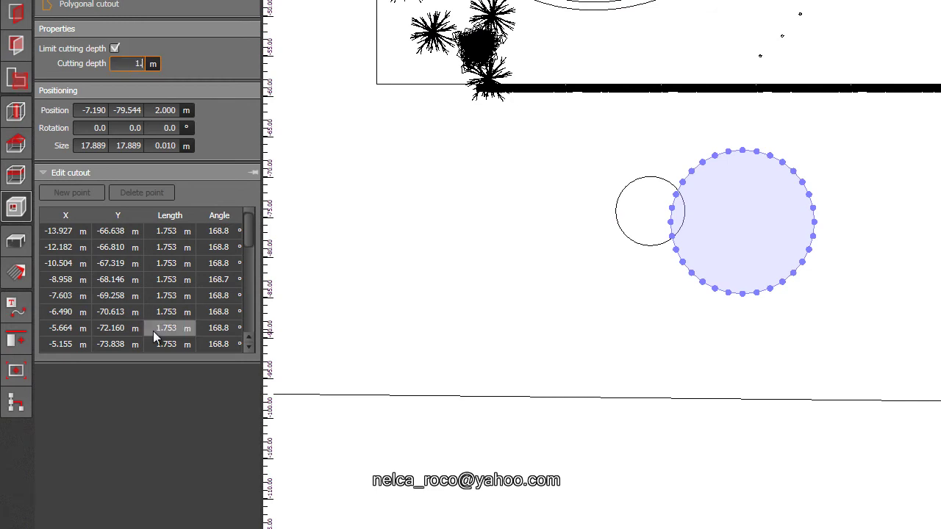
key("Return")
left_click(394, 489)
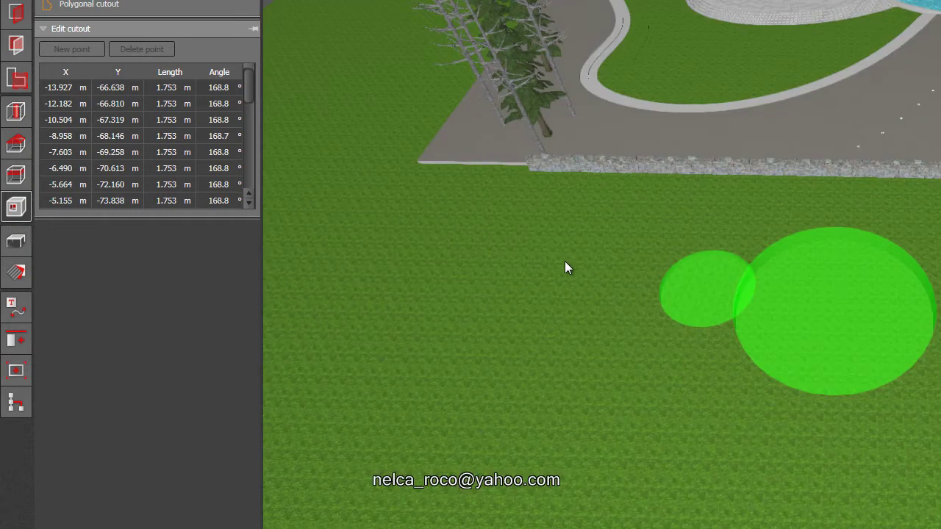
Step: Apply the blue mosaic texture material to the floors and side walls of both circular cutouts
right_click_drag(565, 266, 254, 205)
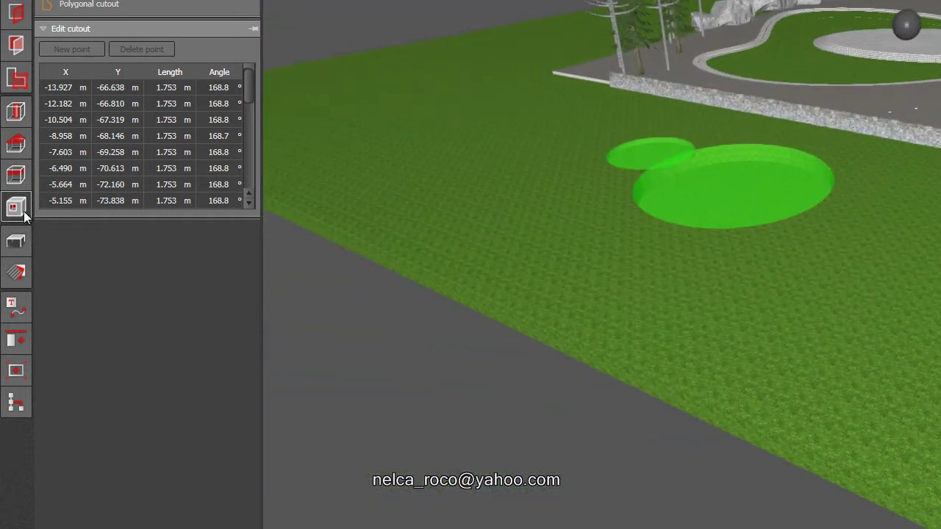
left_click(15, 245)
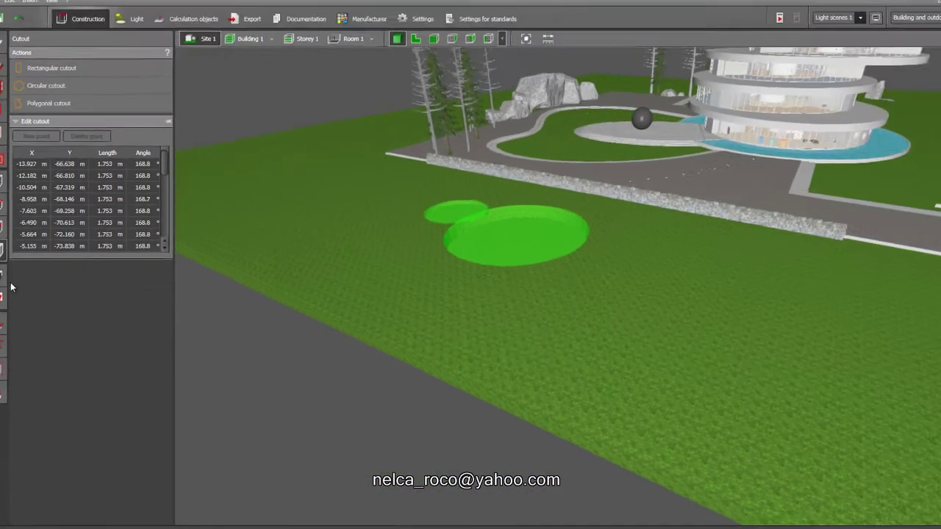
right_click_drag(318, 346, 575, 316)
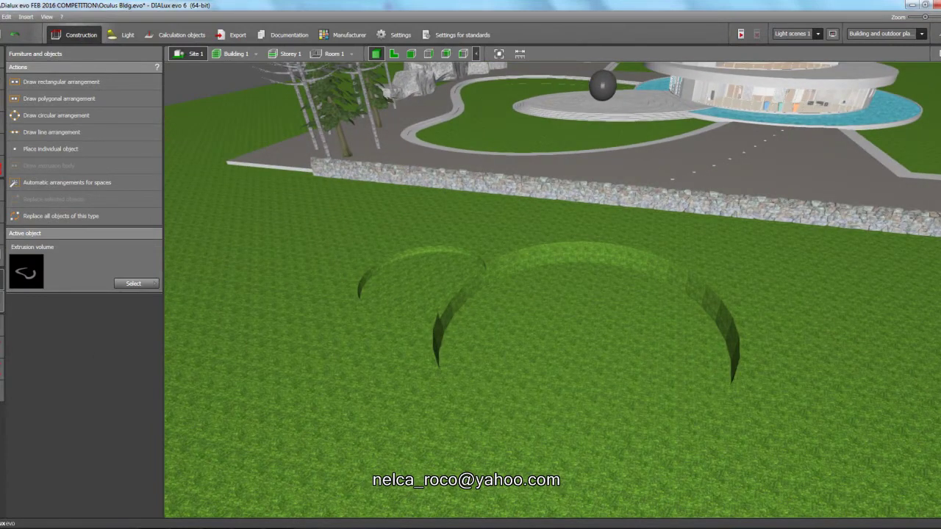
left_click(2, 301)
left_click(130, 283)
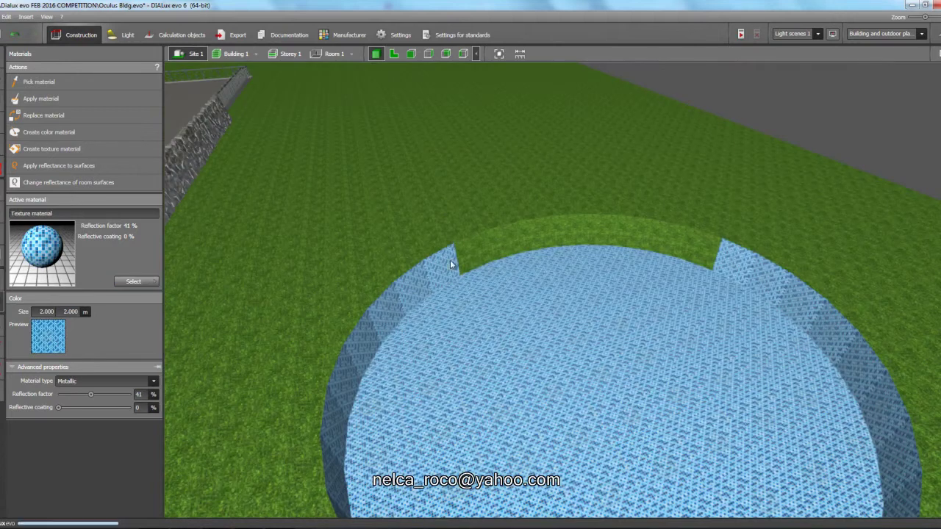
left_click(542, 235)
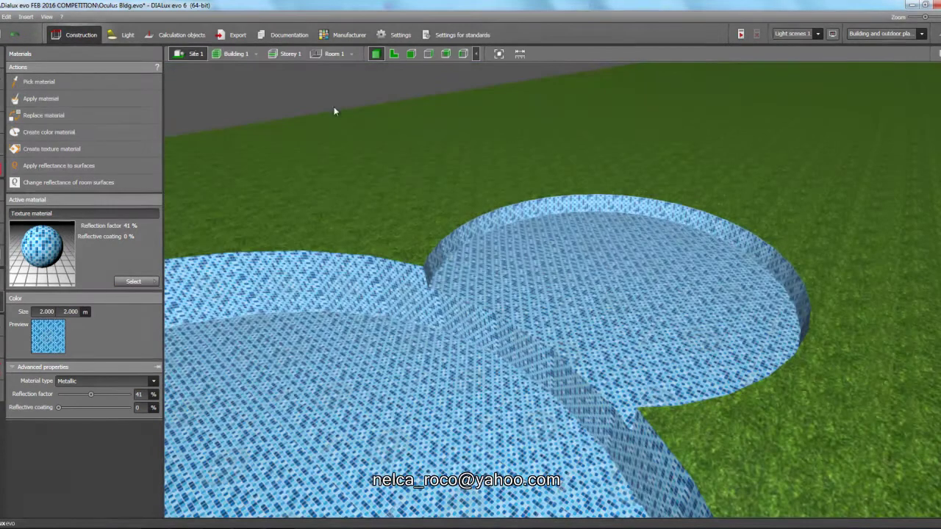
Step: Choose the Vertical cylinder object with 36 segments and place one near the centre of the large circular cutout
right_click_drag(334, 109, 477, 175)
scroll(477, 175, "down", 3)
right_click_drag(485, 284, 471, 242)
scroll(498, 292, "down", 2)
left_click(394, 54)
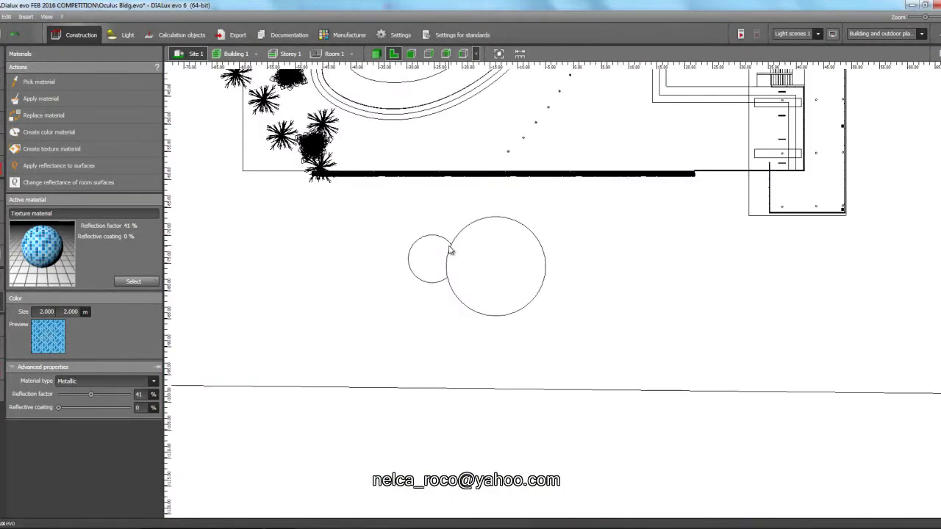
scroll(450, 248, "up", 2)
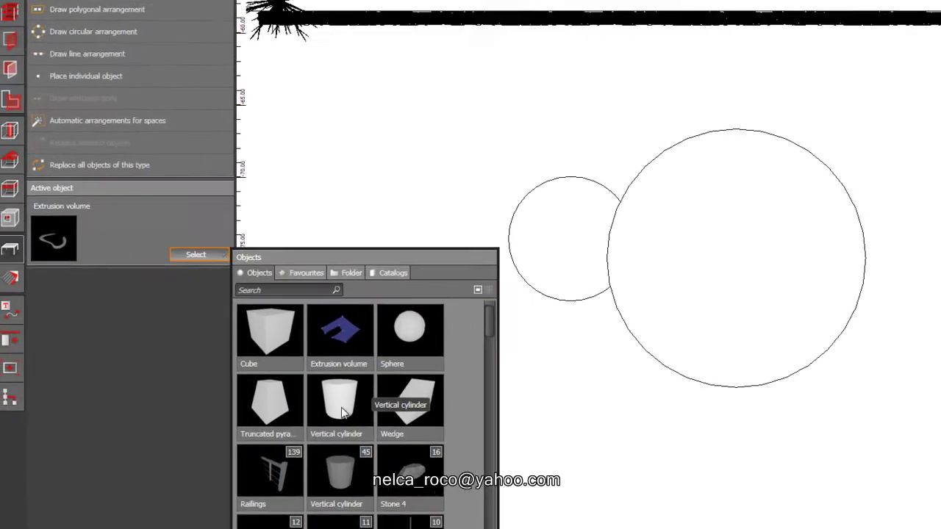
left_click(245, 404)
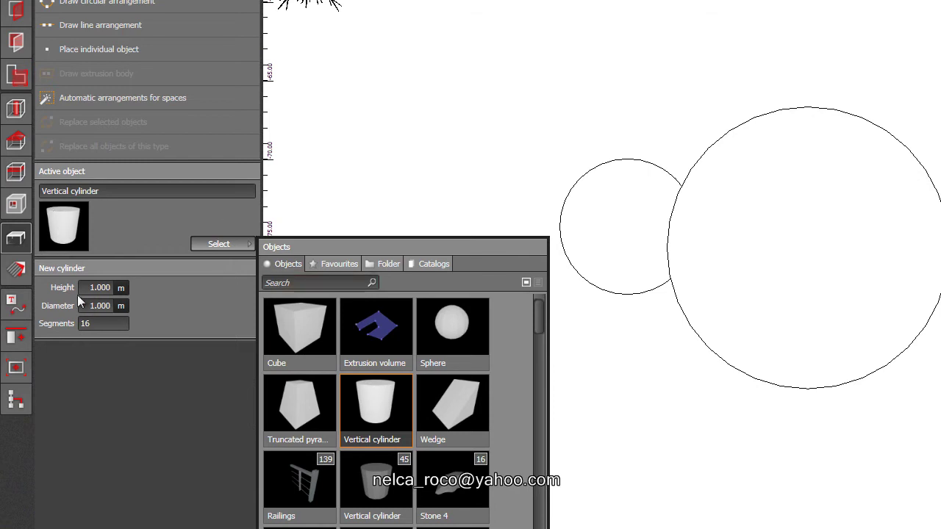
left_click(99, 322)
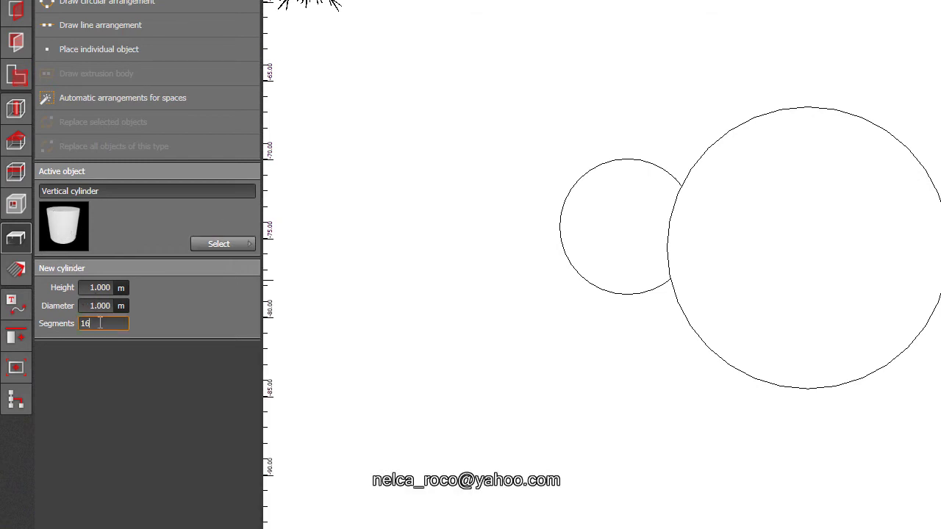
type("36")
left_click(100, 50)
left_click(795, 248)
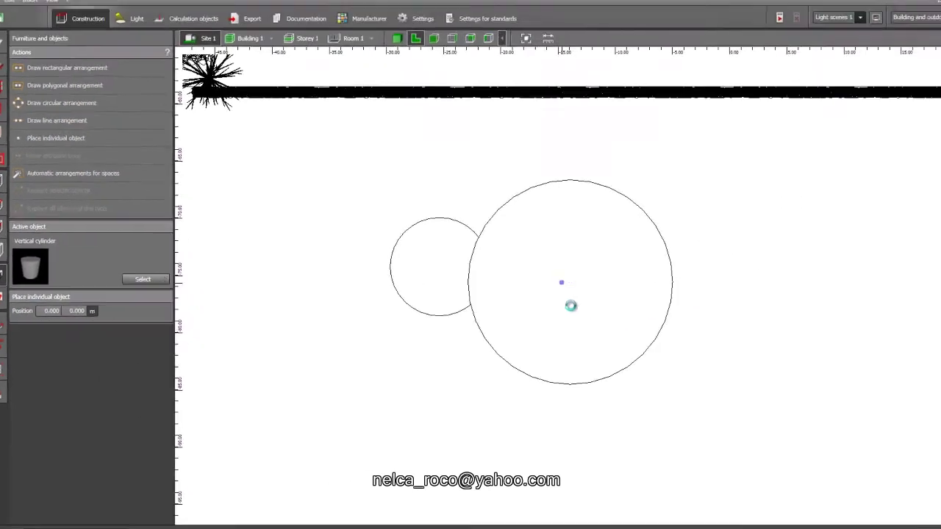
Step: Align the cylinder with the large circular cutout and scale it to the cutout's outline, 17.889 m in diameter
scroll(549, 285, "up", 5)
right_click(545, 275)
left_click(544, 309)
left_click_drag(542, 287, 720, 309)
left_click_drag(300, 324, 62, 314)
left_click_drag(365, 88, 355, 49)
left_click_drag(321, 339, 323, 526)
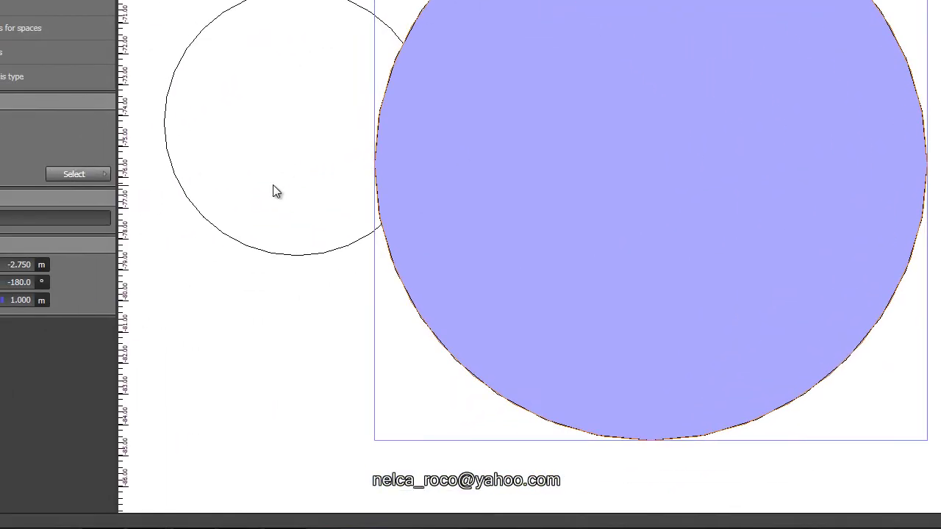
Step: Set the cylinder's height to 0.05 m to make a thin disc
double_click(22, 300)
type(".05")
key("Return")
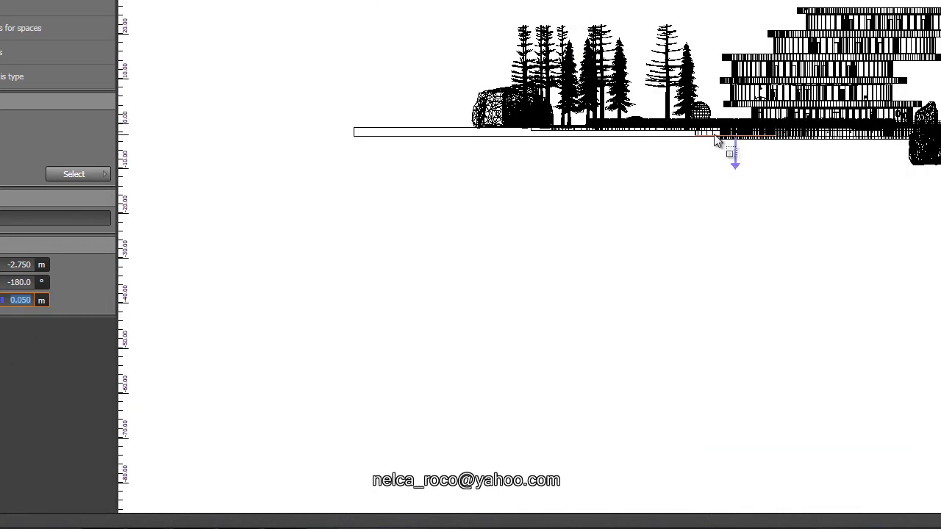
Step: Raise the thin disc in the side elevation from the pool floor to just below the rim, at a height of -1.000 m
middle_click_drag(715, 140, 563, 186)
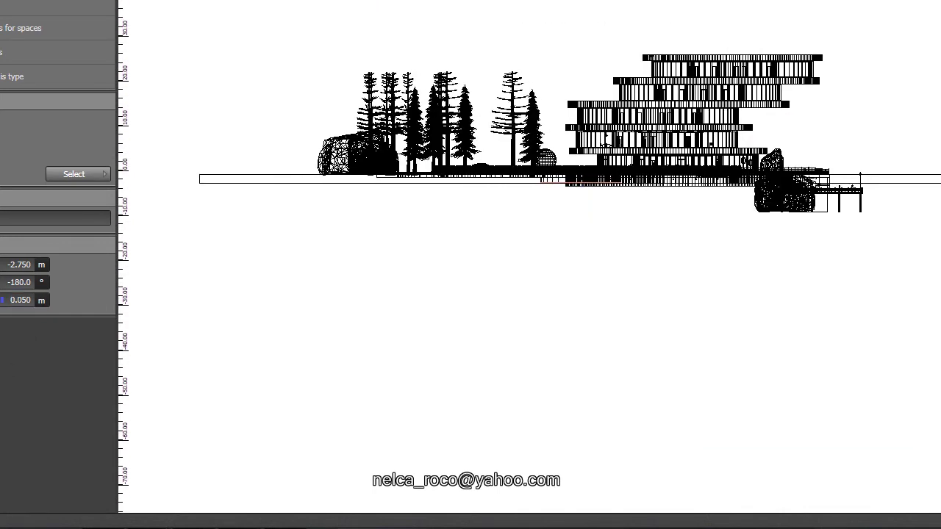
left_click(429, 53)
scroll(402, 251, "up", 6)
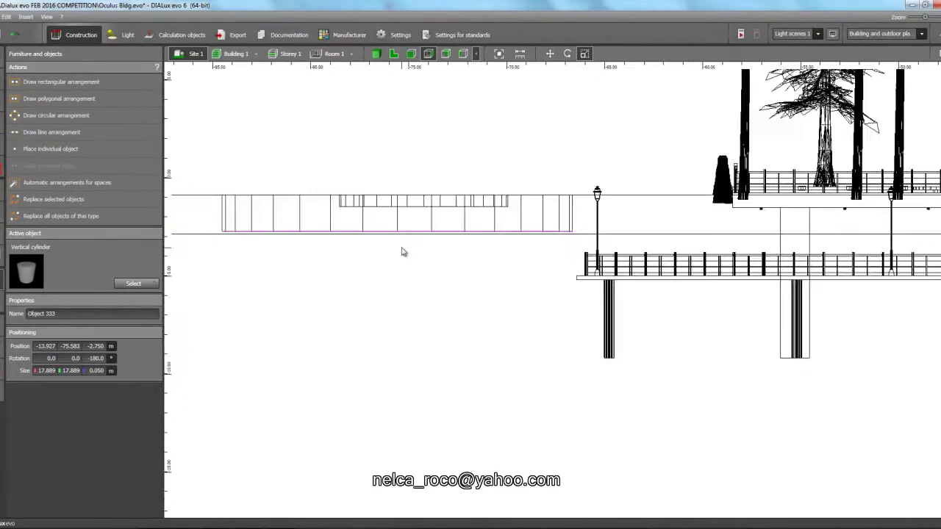
scroll(391, 219, "up", 3)
right_click(391, 244)
left_click(401, 252)
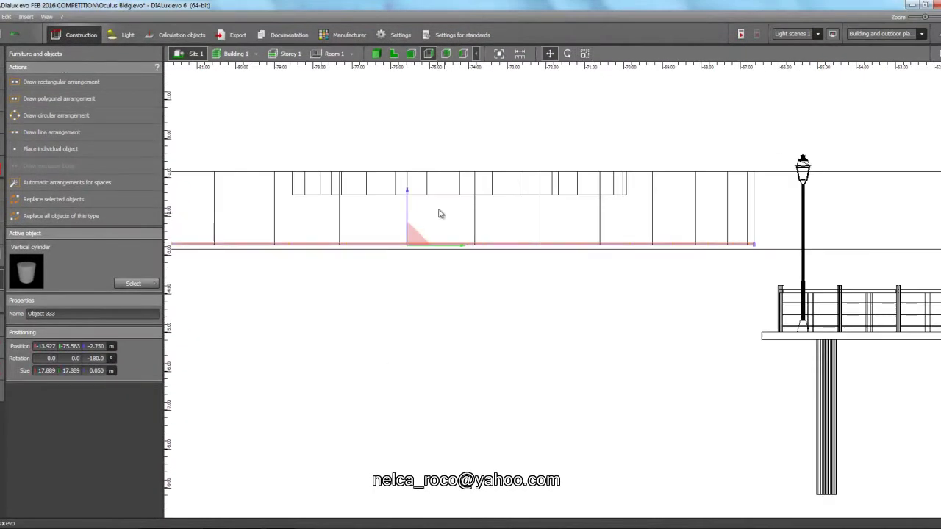
left_click_drag(411, 211, 422, 139)
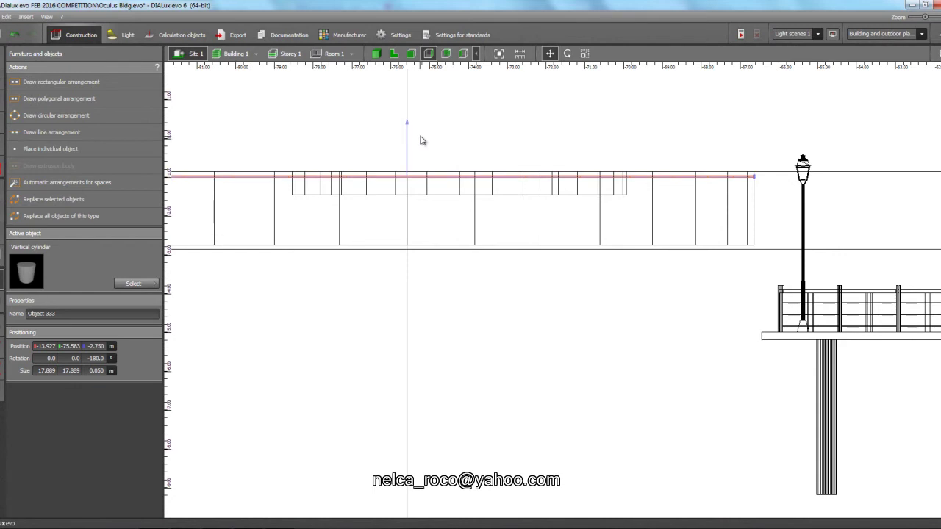
Step: Open the texture material catalog with the thin disc over the large circular cutout shown in 3D
left_click(394, 54)
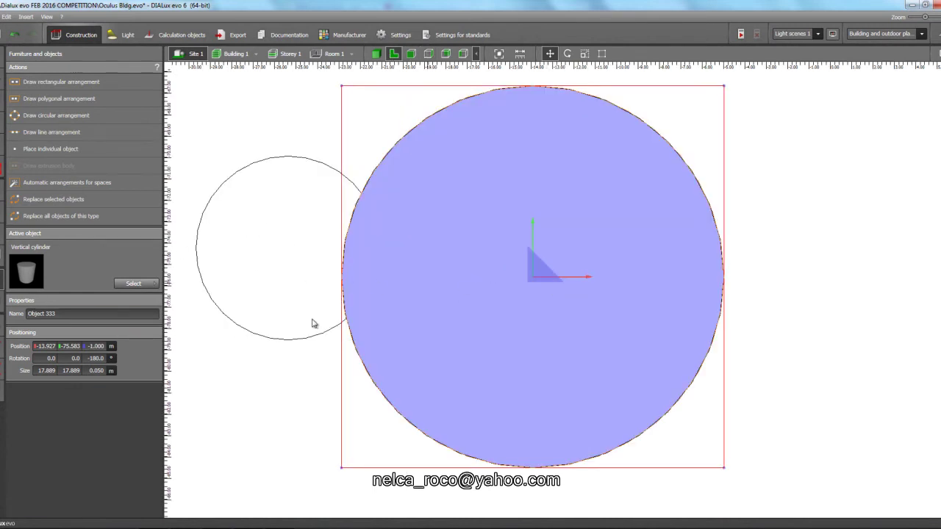
left_click(376, 55)
scroll(328, 180, "down", 10)
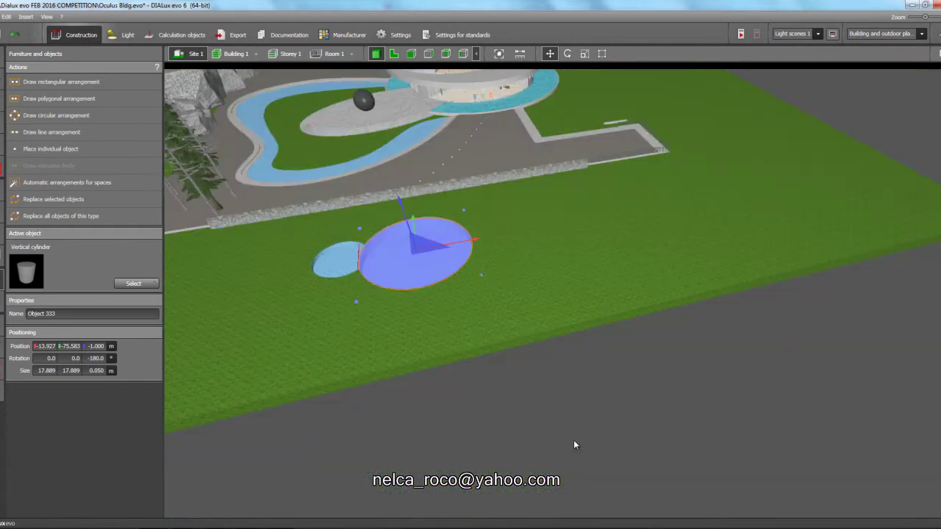
left_click(376, 300)
scroll(376, 305, "up", 6)
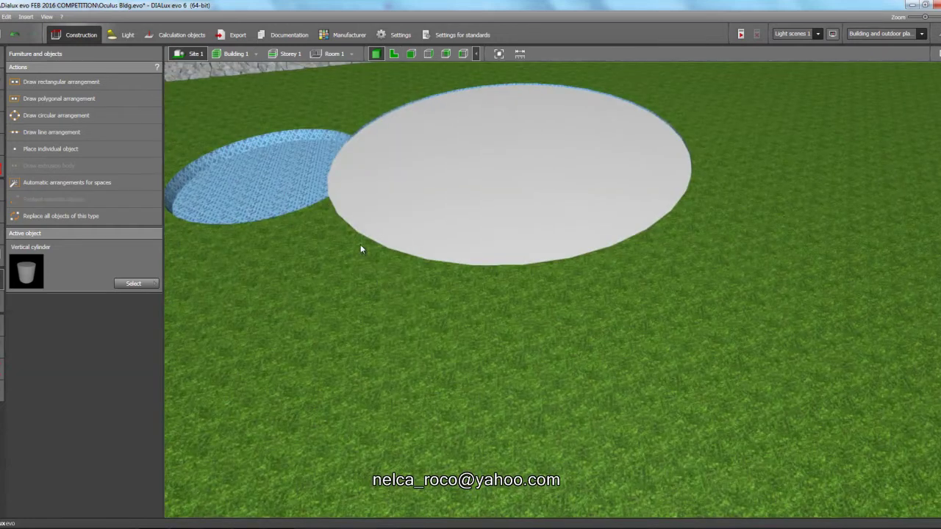
left_click(2, 302)
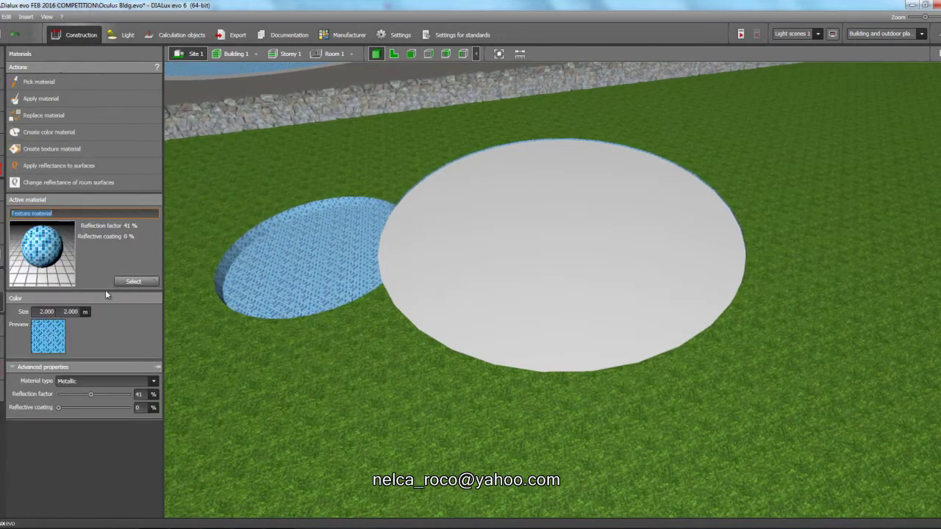
left_click(138, 284)
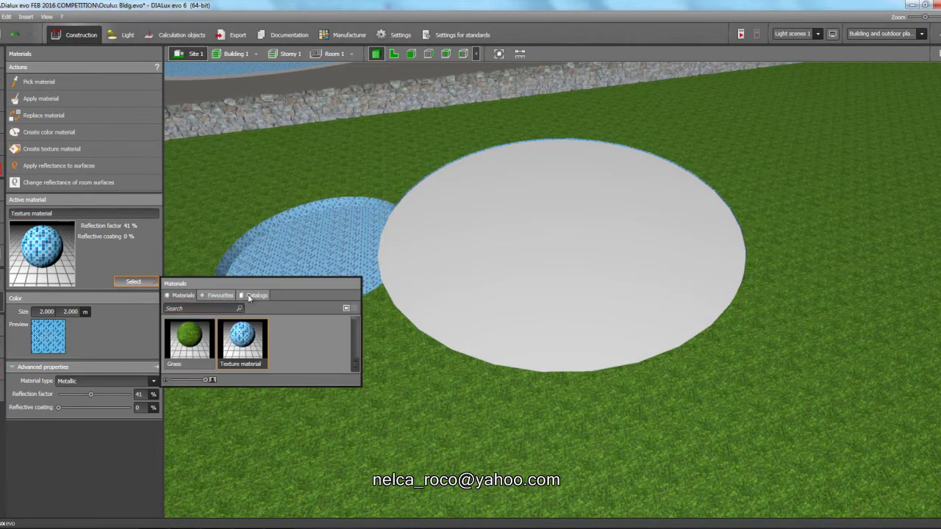
left_click(255, 294)
left_click(188, 334)
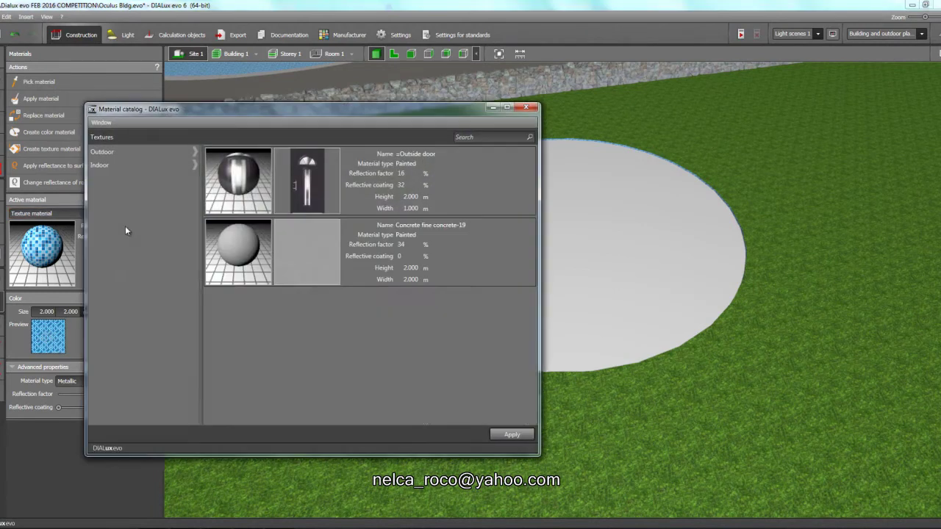
Step: Choose Water surface 3 from the outdoor water textures and apply it to the thin disc
left_click(162, 153)
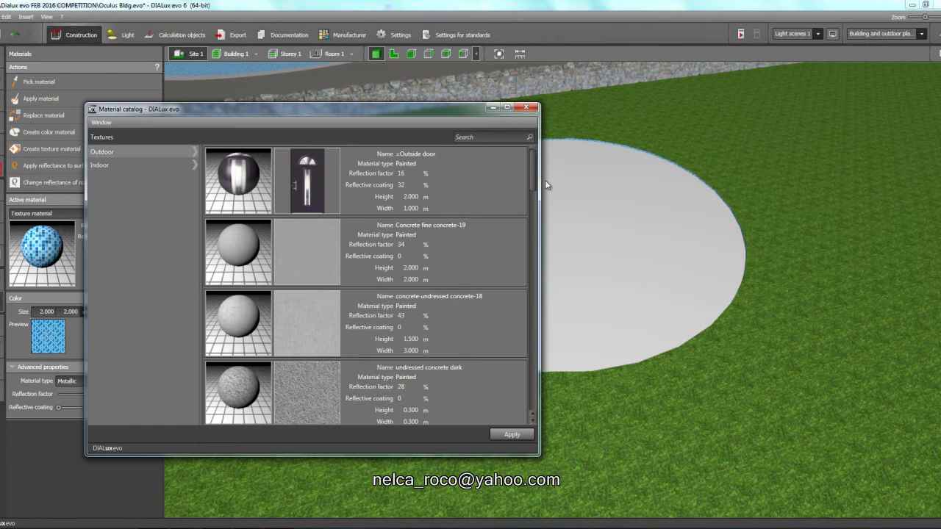
left_click(195, 151)
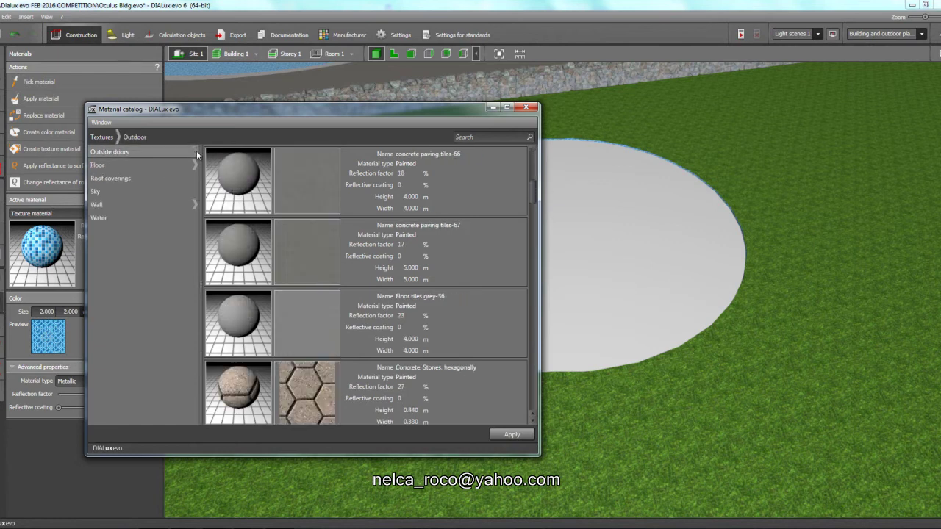
left_click(130, 221)
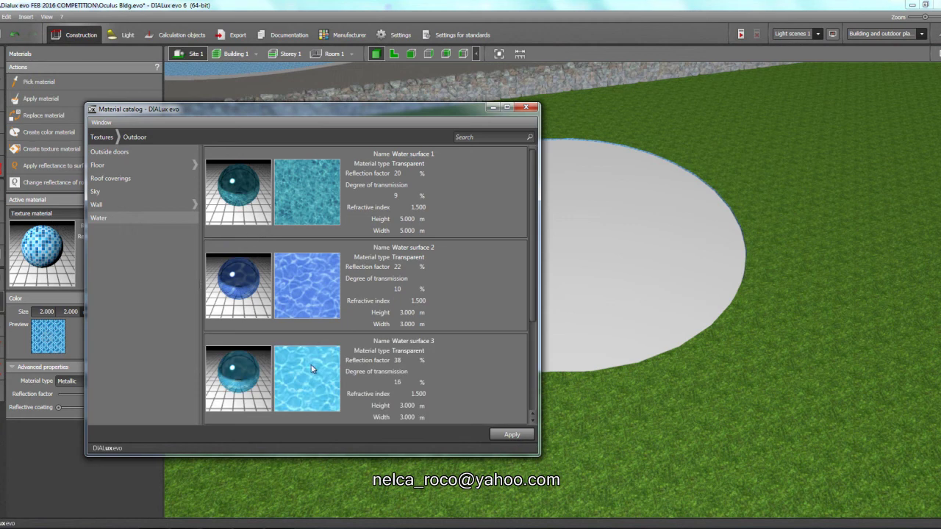
left_click(305, 377)
left_click(507, 435)
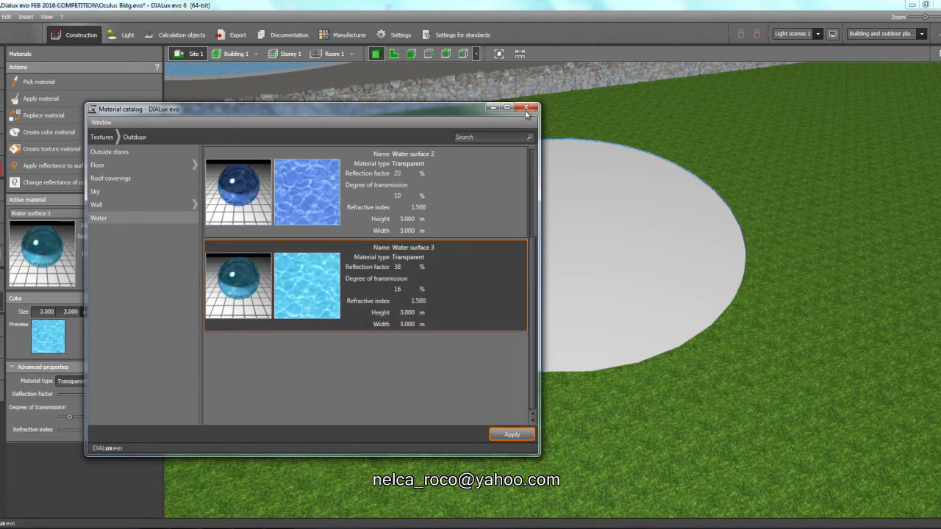
left_click(536, 113)
left_click(525, 232)
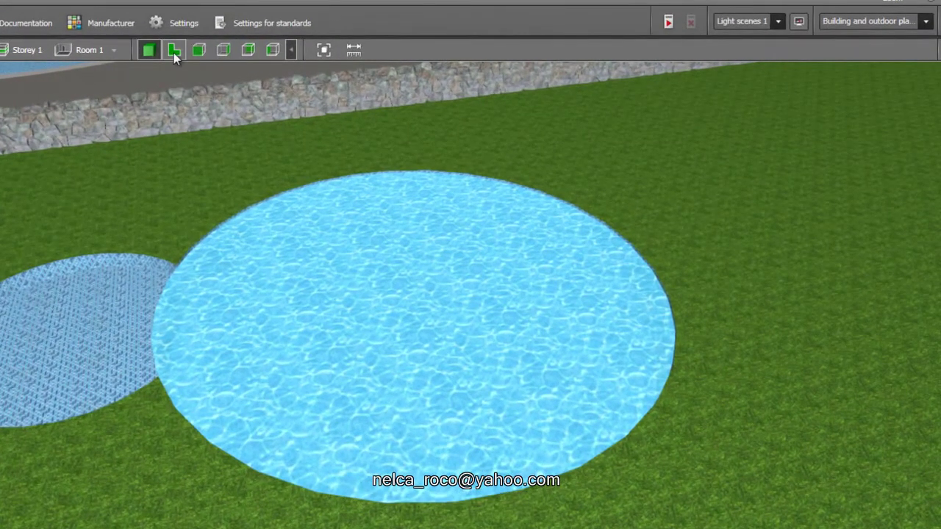
Step: Copy the large water disc in the plan view and paste a duplicate of it
left_click(174, 53)
left_click(267, 269)
right_click(267, 269)
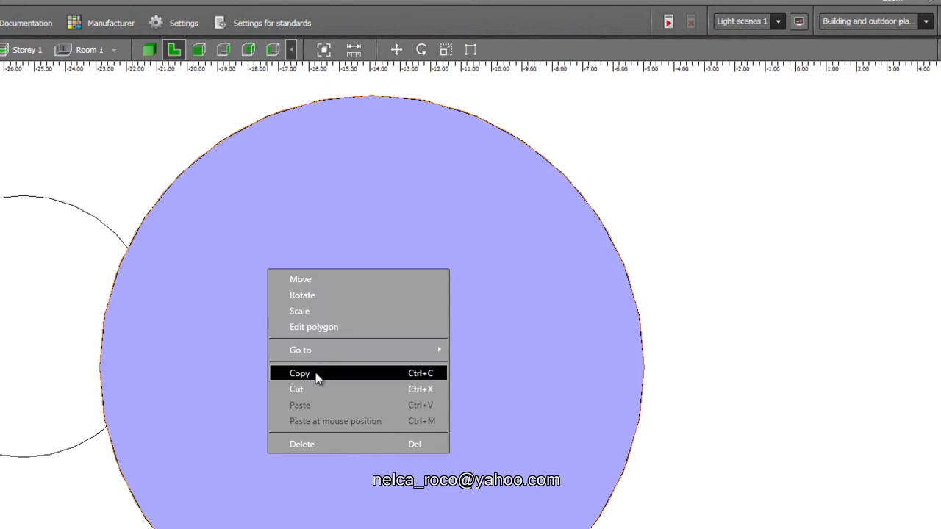
left_click(316, 375)
right_click(326, 345)
left_click(357, 465)
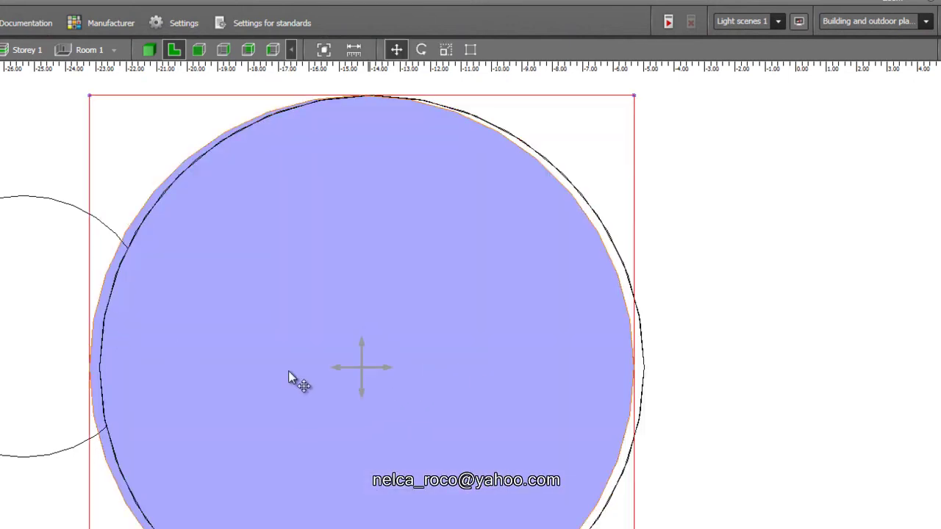
Step: Move the duplicate disc over the small circular cutout and scale it to that cutout's outline
left_click_drag(366, 369, 104, 358)
right_click(1, 316)
left_click(2, 358)
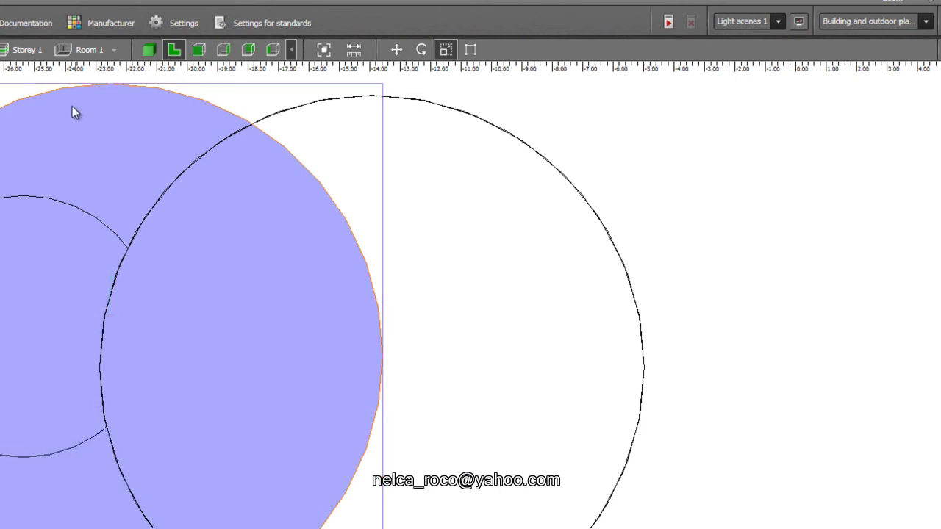
left_click(149, 50)
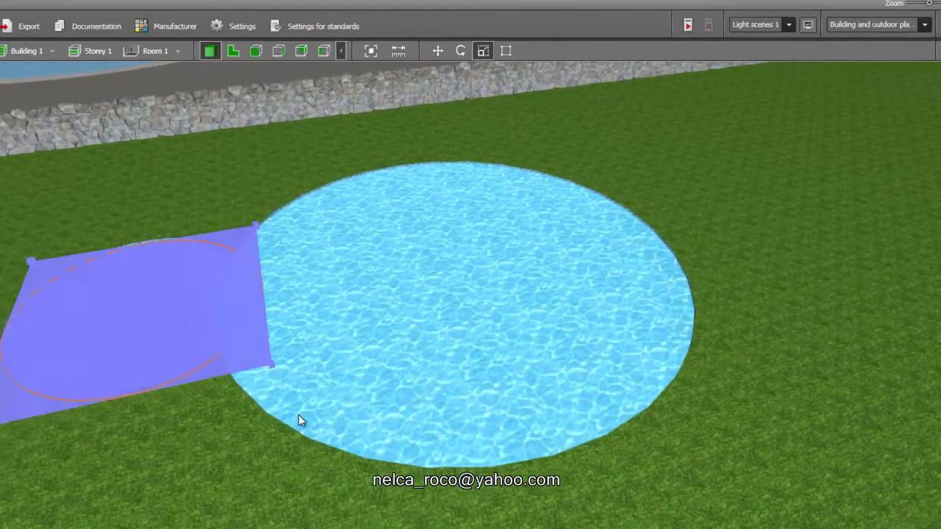
Step: Inspect the fit and overlap of the two water discs over the cutouts from several 3D angles
left_click(299, 415)
right_click_drag(181, 428, 246, 450)
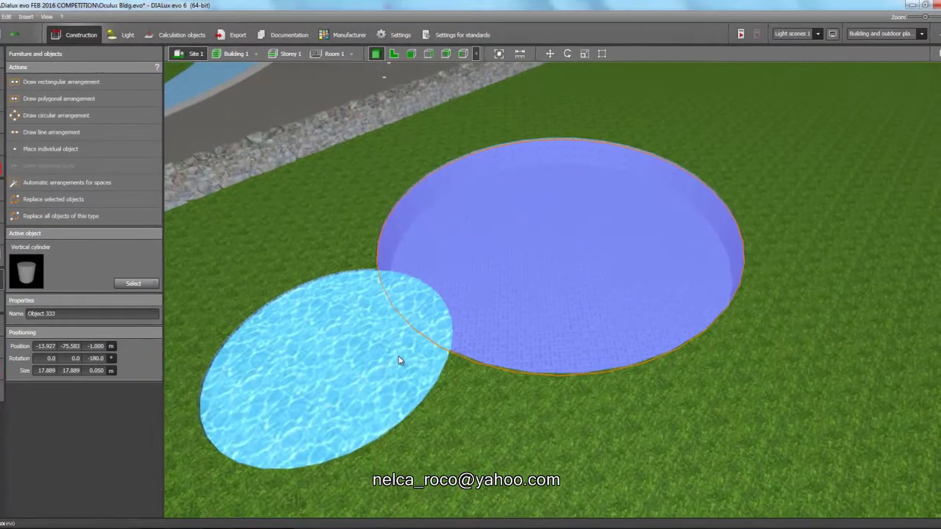
scroll(245, 450, "down", 4)
left_click(670, 380)
scroll(393, 355, "up", 5)
right_click_drag(490, 387, 446, 274)
right_click_drag(370, 288, 382, 110)
Step: Select both overlapping water discs in plan and merge them with the Combine Boolean operation
left_click(393, 54)
scroll(567, 252, "down", 2)
middle_click_drag(566, 253, 464, 259)
left_click_drag(439, 225, 529, 264)
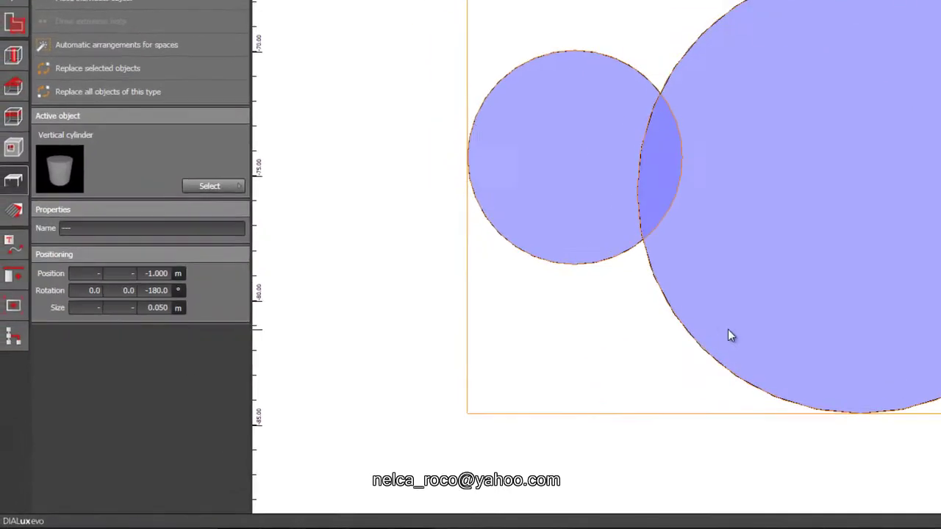
left_click(8, 269)
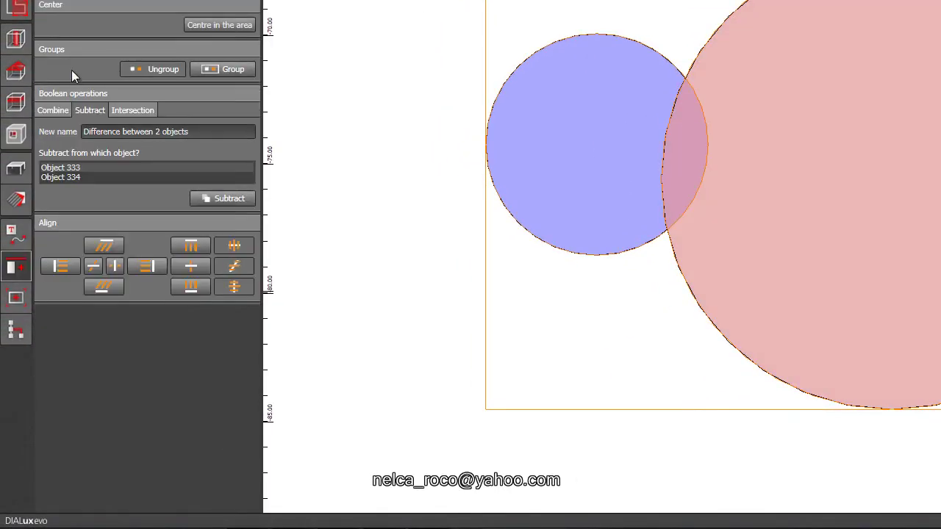
left_click(52, 111)
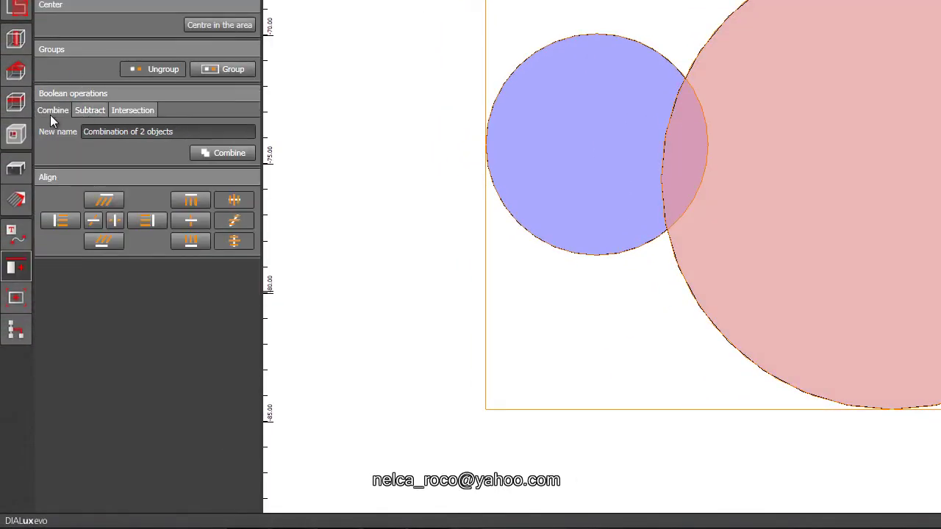
left_click(10, 270)
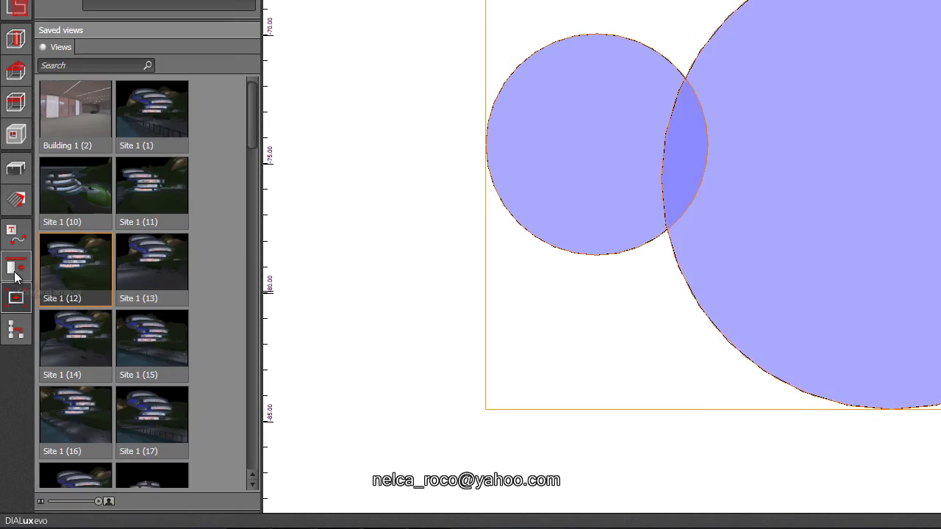
left_click(15, 271)
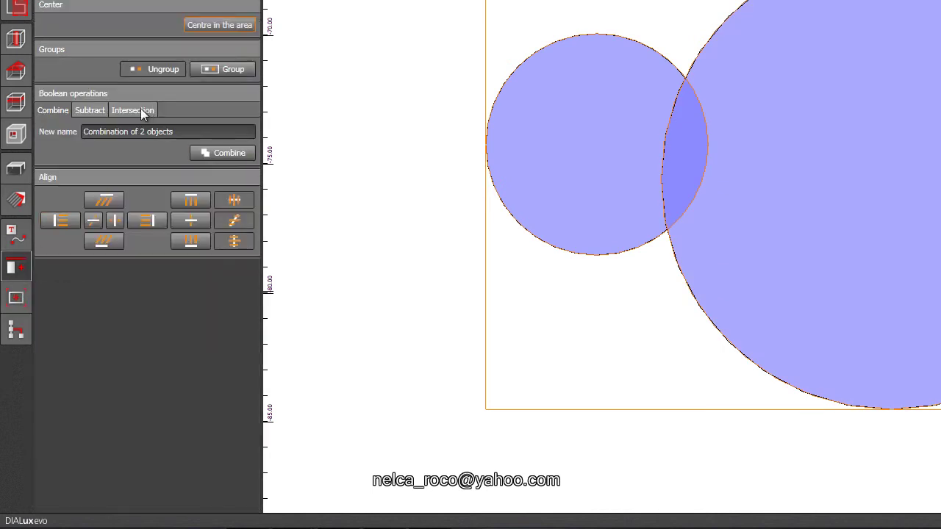
left_click(78, 110)
left_click(122, 112)
left_click(62, 113)
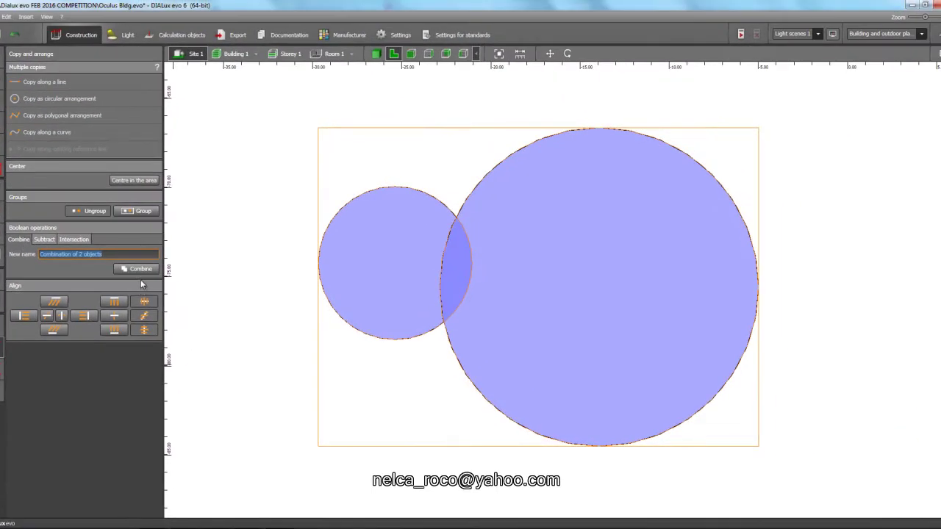
left_click(140, 269)
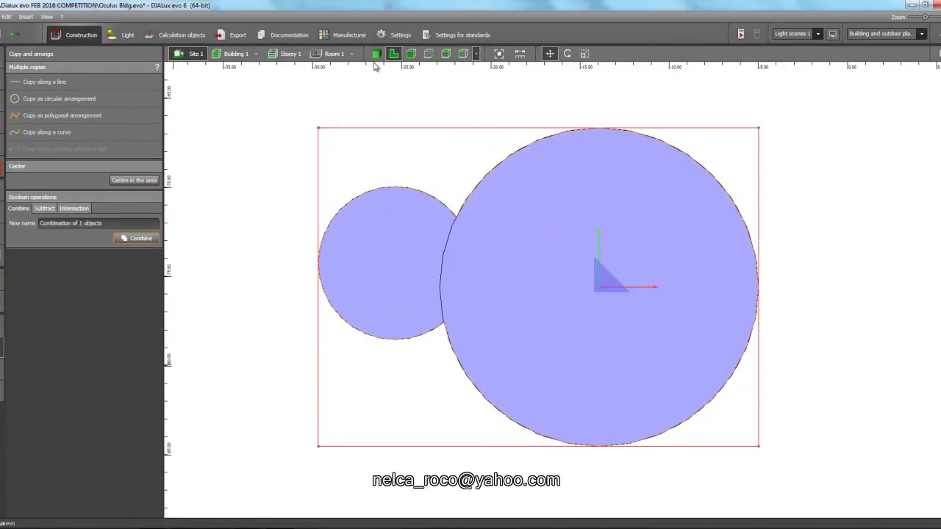
Step: Examine the combined water surface and its seam from several angles in the 3D site view
left_click(375, 54)
left_click(360, 395)
scroll(294, 376, "down", 6)
left_click(232, 78)
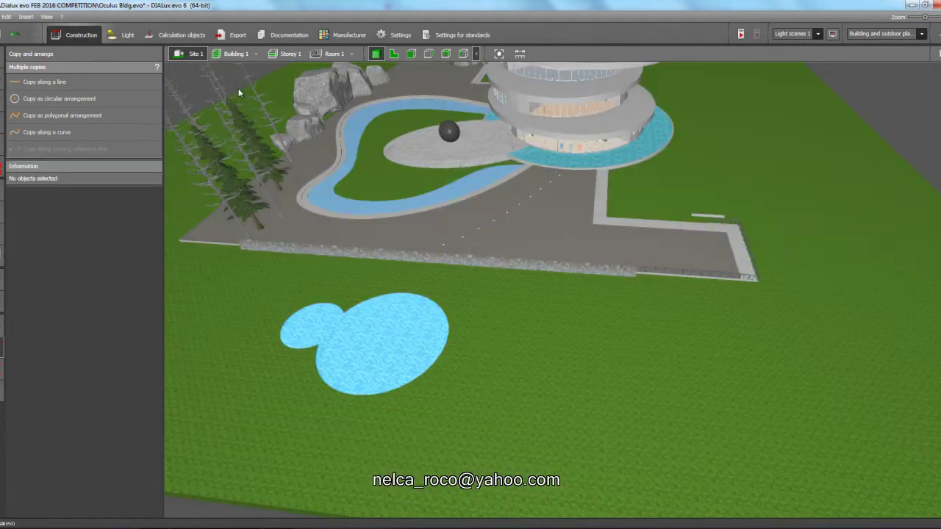
scroll(273, 321, "up", 5)
scroll(384, 331, "up", 3)
right_click_drag(320, 329, 416, 381)
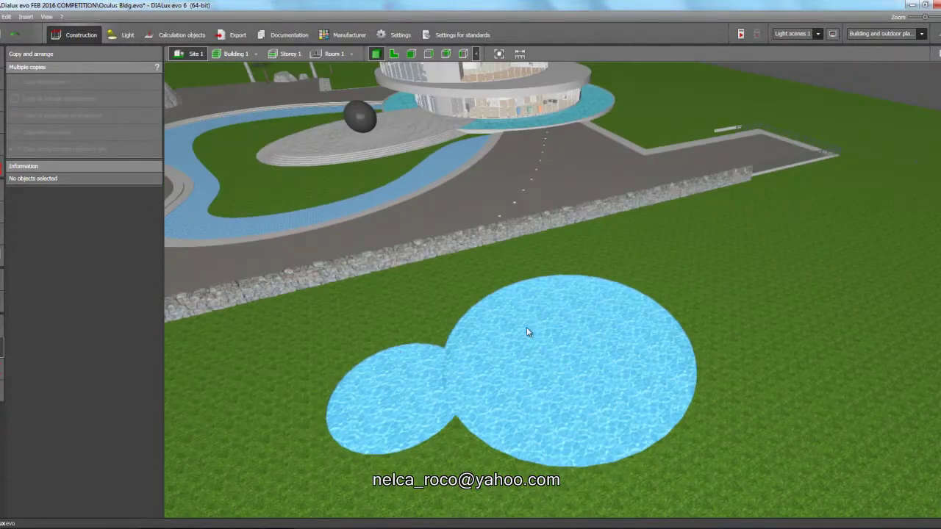
right_click_drag(513, 413, 480, 405)
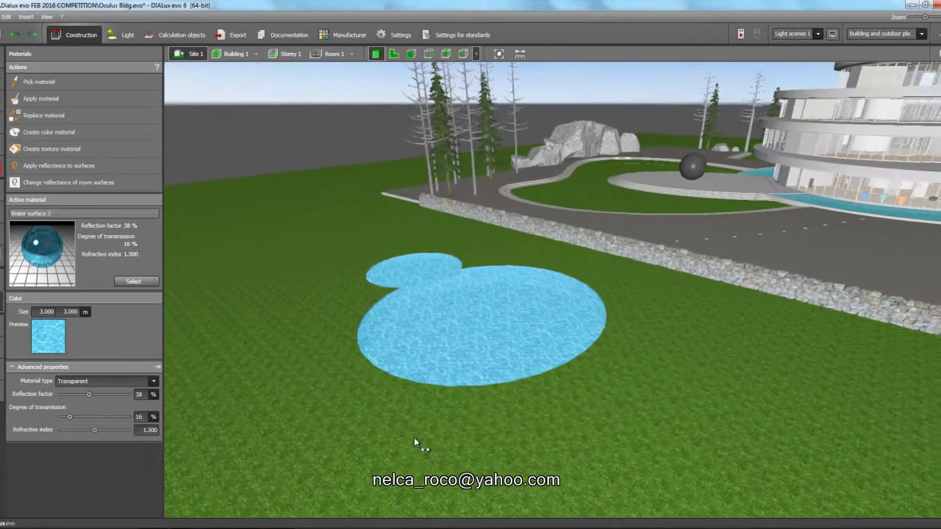
right_click_drag(414, 439, 439, 453)
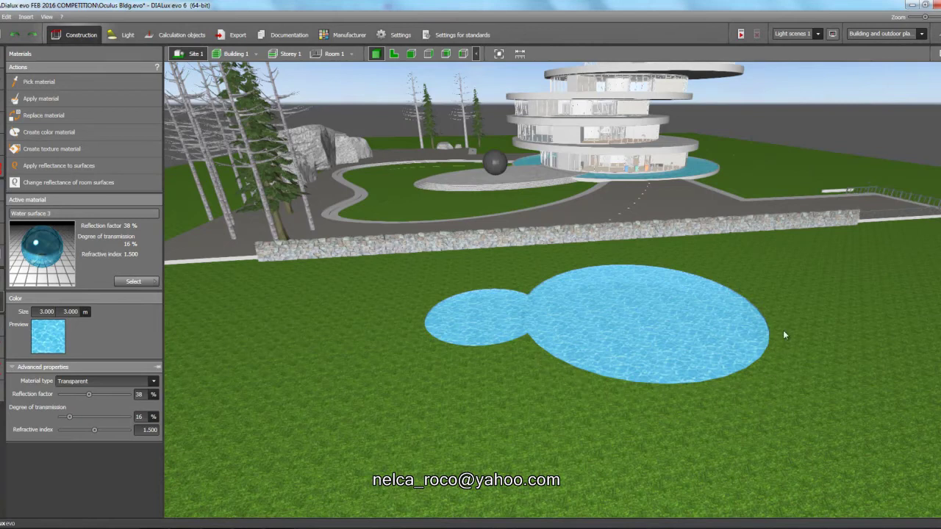
Step: Switch to the web browser and search Google Images for swimming pool in a new tab
left_click(393, 54)
key("alt+Tab")
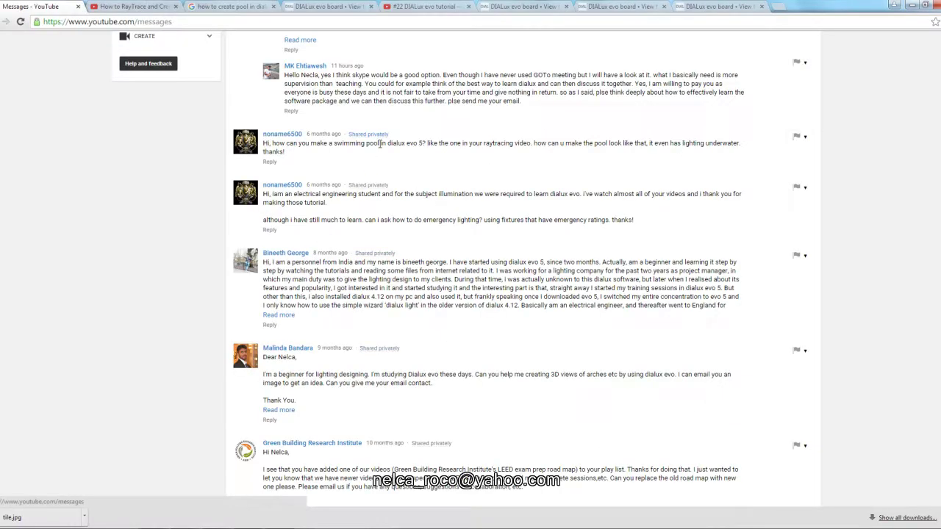
left_click(777, 6)
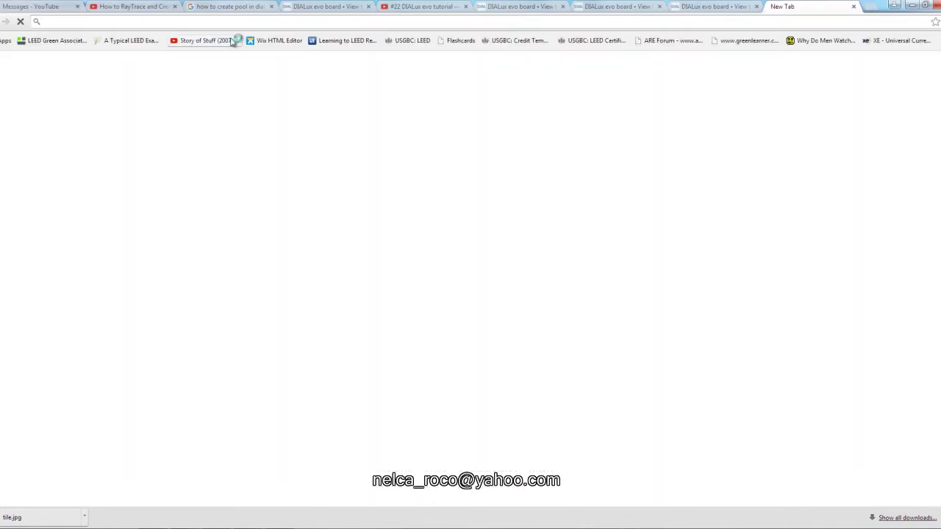
type("swimkmi")
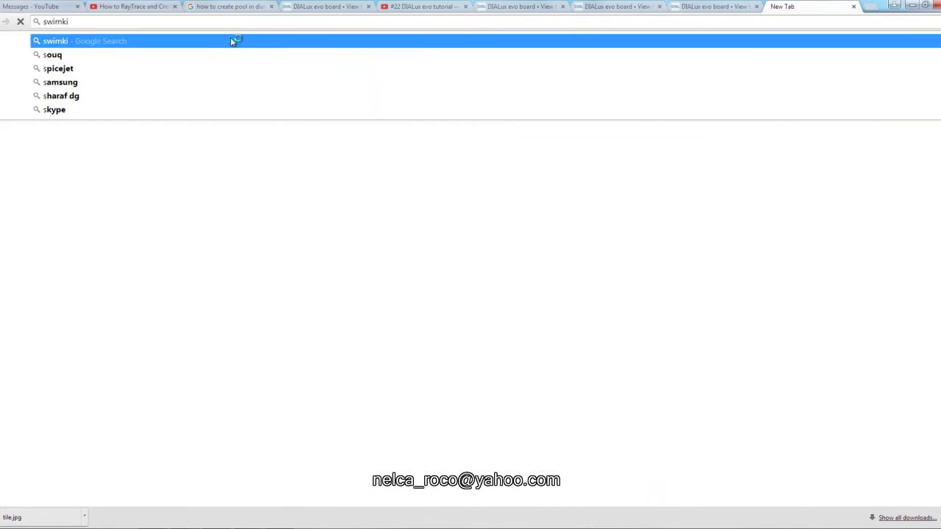
key("BackSpace")
key("BackSpace")
key("BackSpace")
type("ming pool")
key("Return")
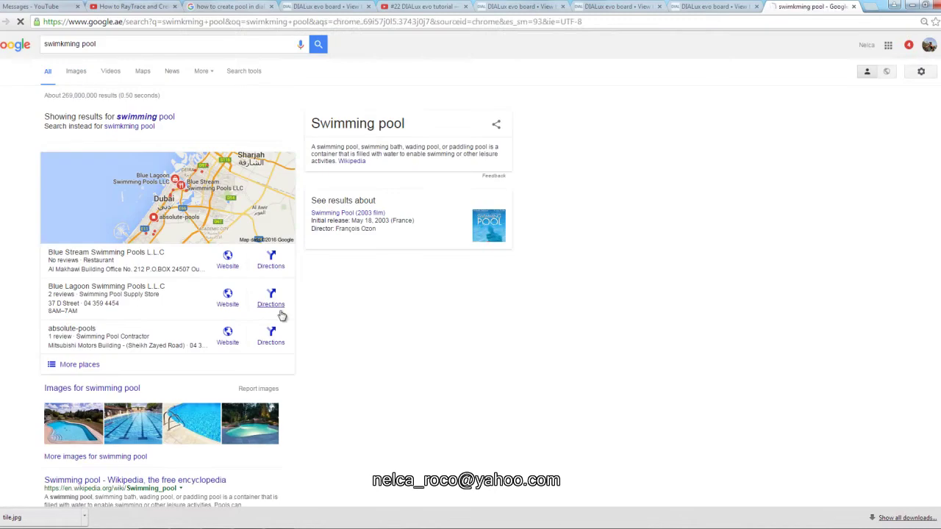
left_click(75, 70)
scroll(324, 337, "down", 1)
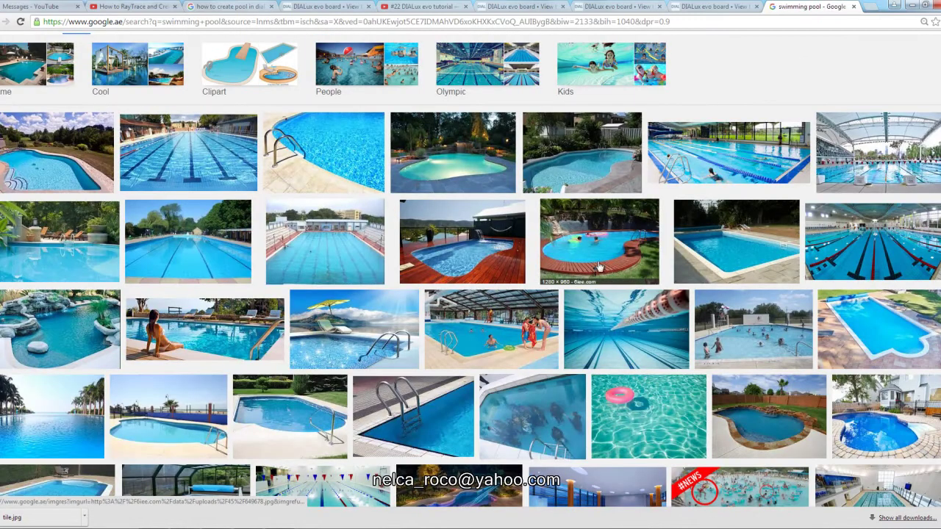
Step: Examine reference photos of the curved pool with a wooden deck and the garden pool with a semicircular end
left_click(588, 276)
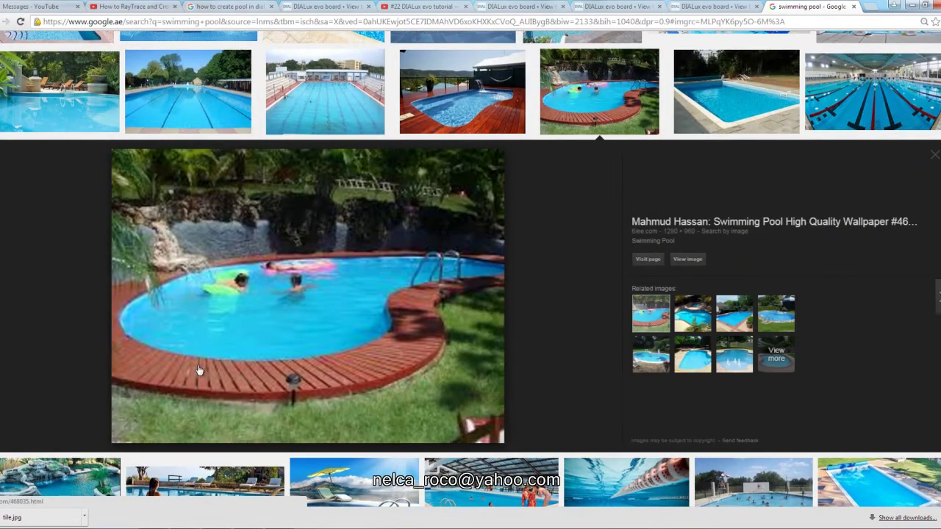
left_click(424, 330)
key("Right")
scroll(514, 379, "down", 4)
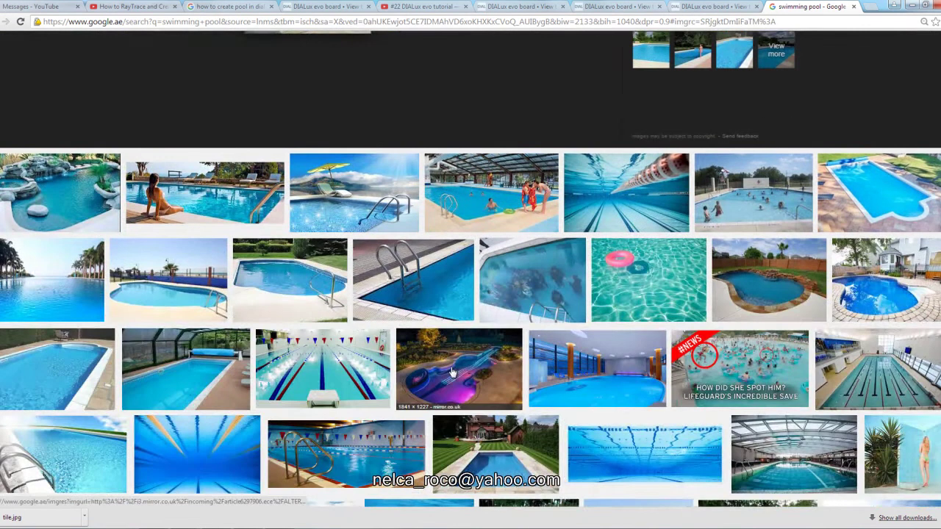
scroll(453, 374, "down", 3)
left_click(853, 62)
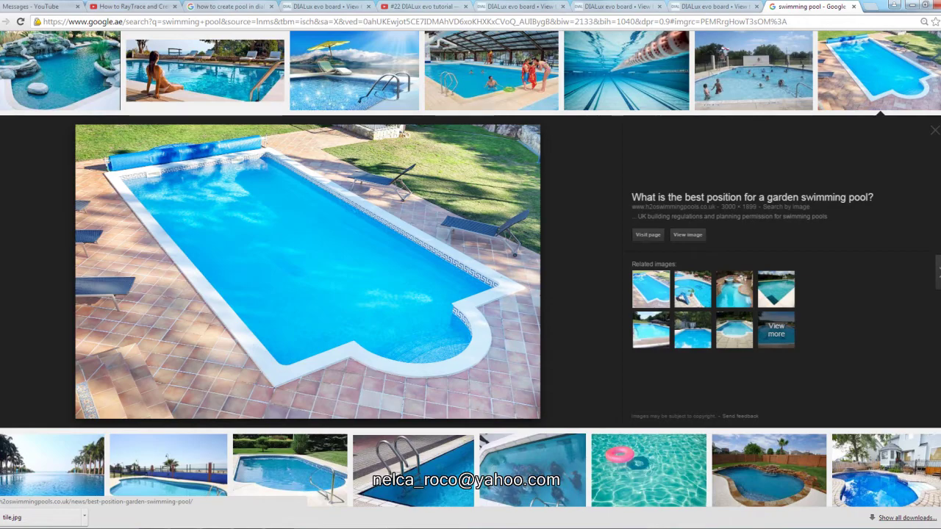
Step: Switch back to DIALux evo and choose the Extrusion volume as the active furniture object
mouse_move(186, 523)
left_click(235, 485)
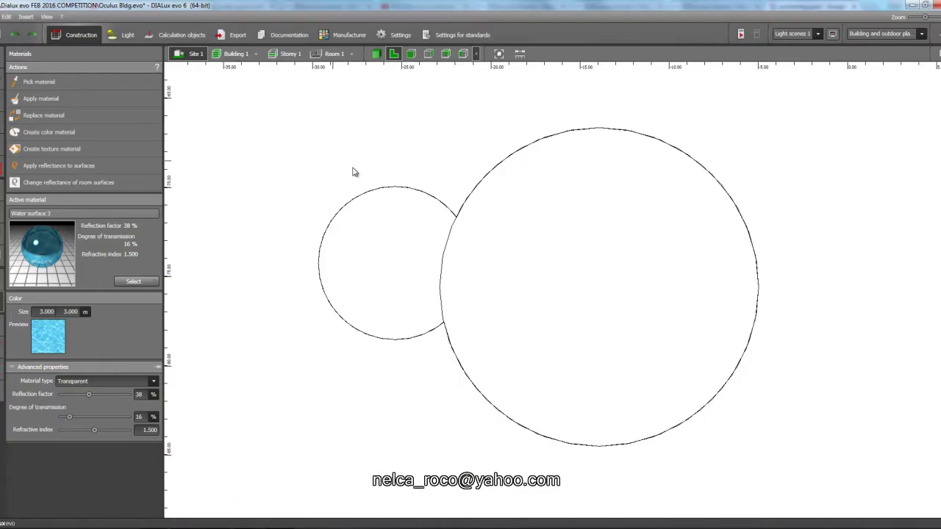
left_click(2, 280)
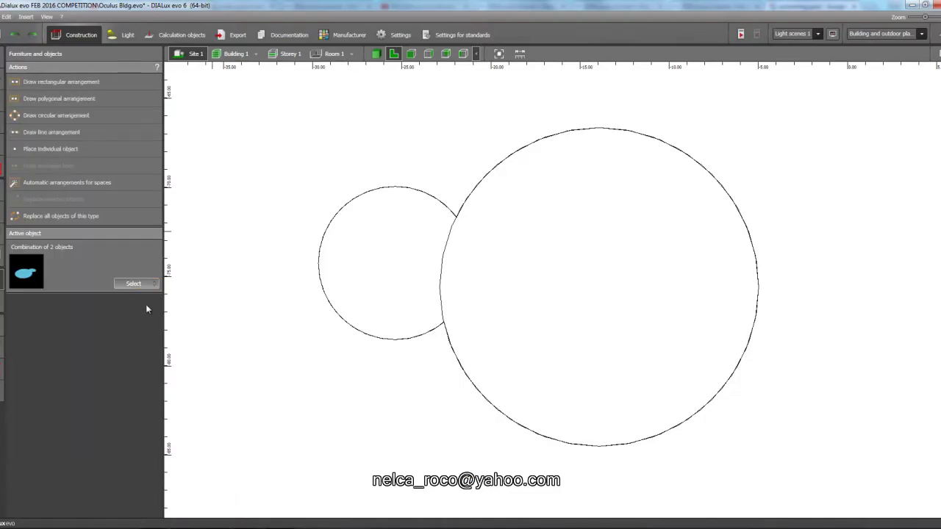
left_click(140, 285)
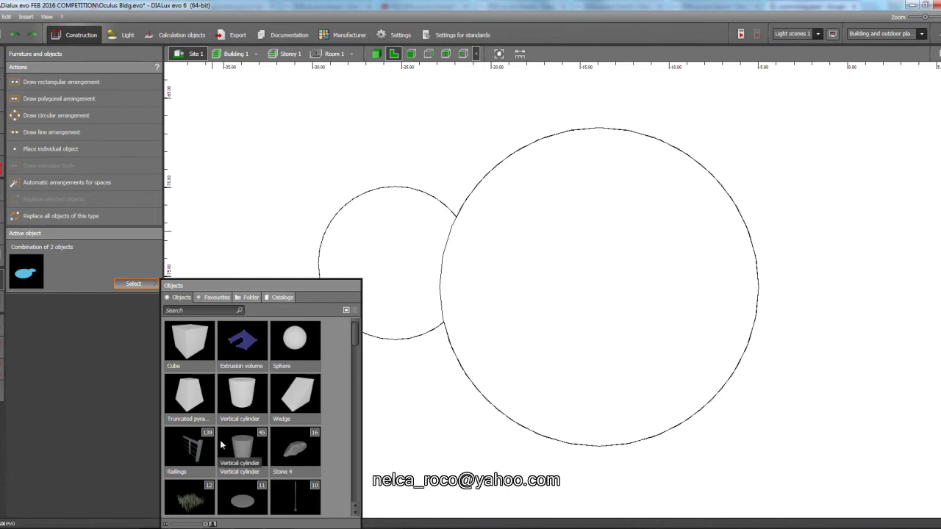
left_click(564, 271)
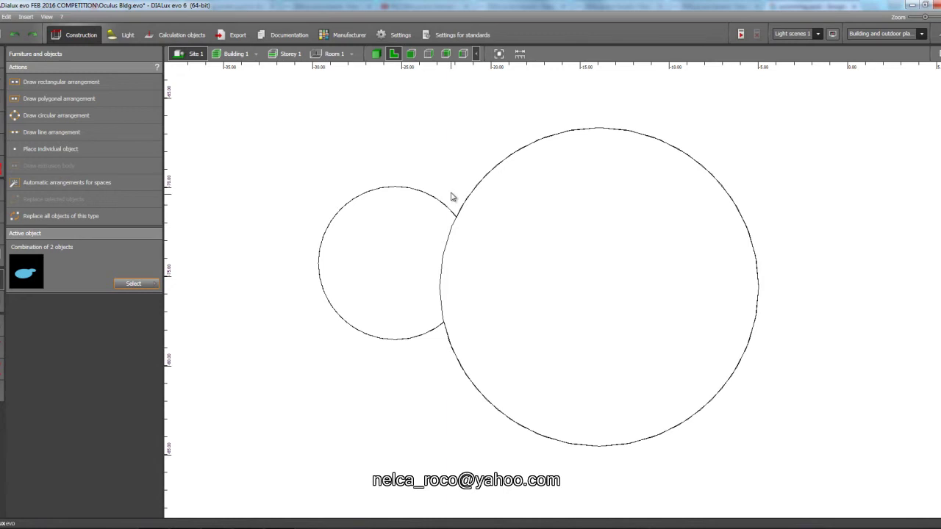
left_click(152, 285)
left_click(241, 333)
Step: Draw an extrusion body with a closed polygonal outline following both pool circles at an offset, about 28.75 m by 21.5 m overall
left_click(60, 168)
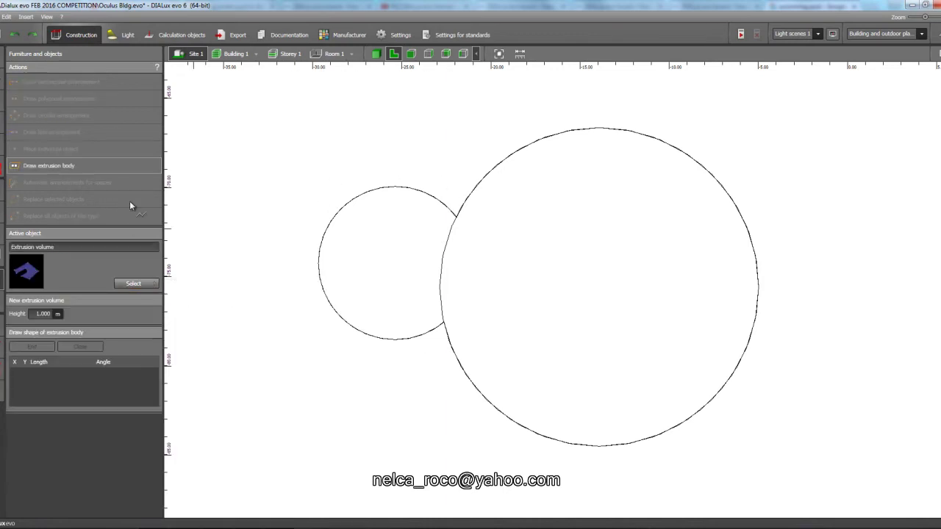
middle_click_drag(329, 153, 325, 189)
scroll(344, 226, "down", 1)
left_click(323, 226)
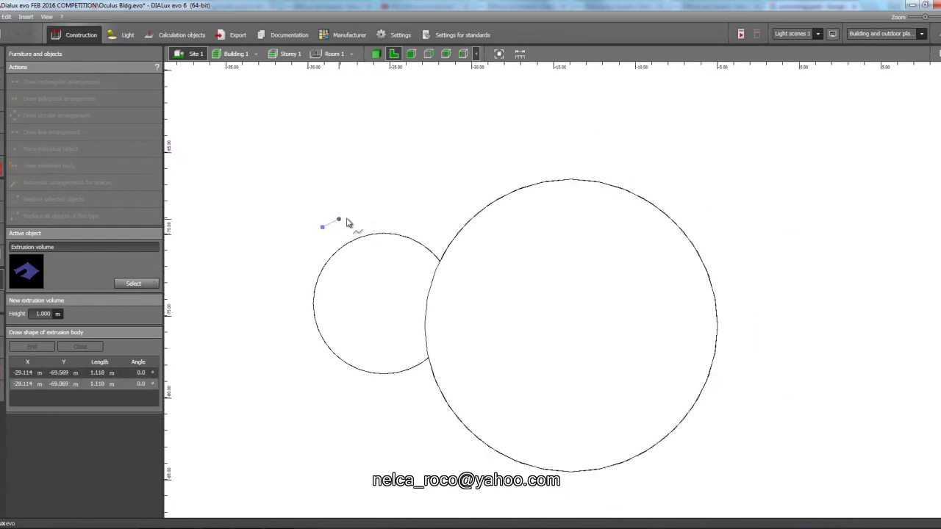
left_click(338, 219)
left_click(368, 211)
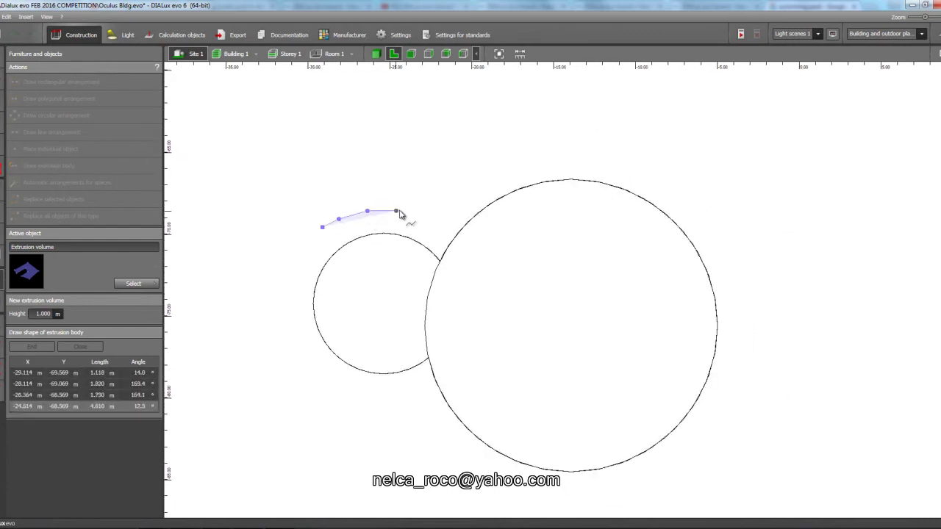
left_click(400, 212)
left_click(425, 219)
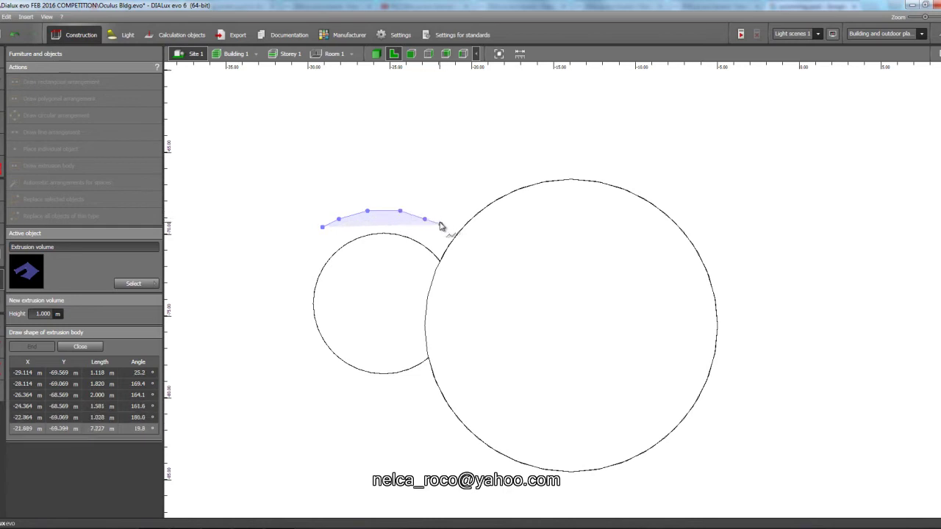
left_click(445, 202)
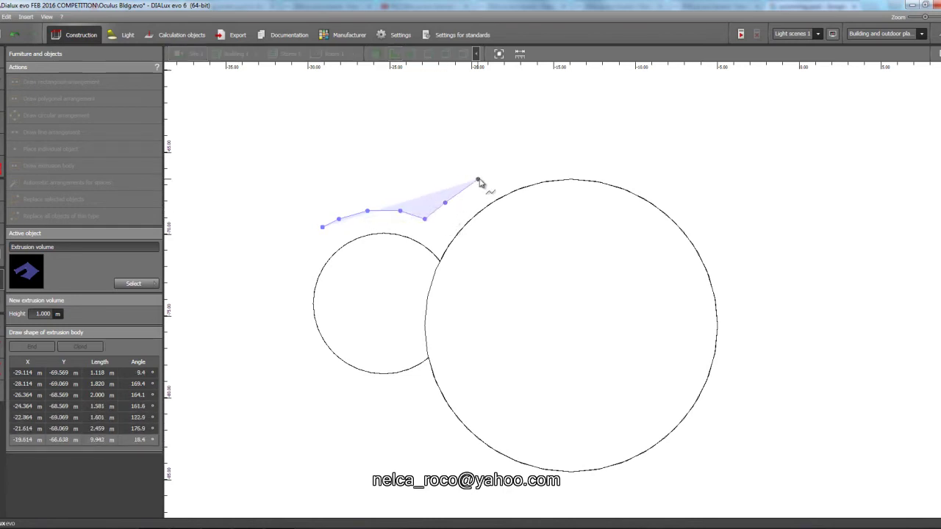
left_click(477, 179)
left_click(519, 161)
left_click(563, 155)
left_click(613, 153)
left_click(666, 174)
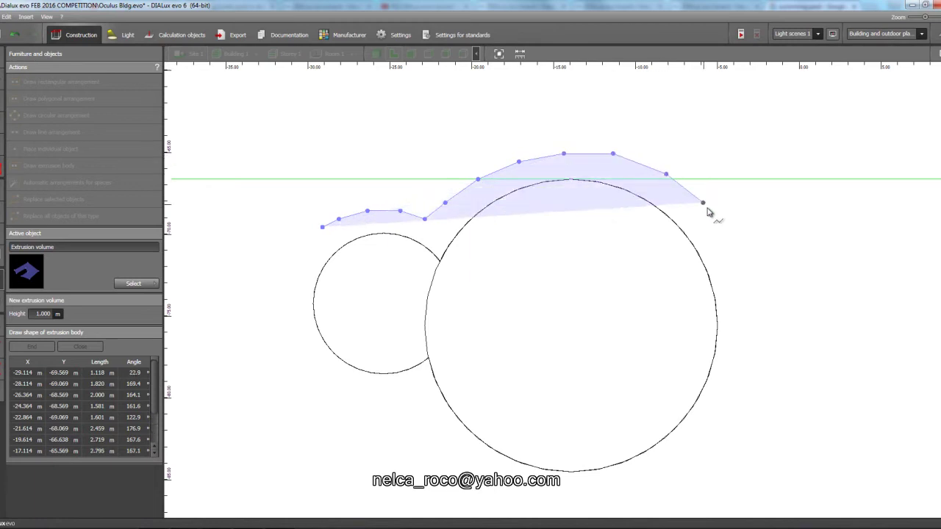
left_click(706, 211)
left_click(736, 261)
left_click(747, 321)
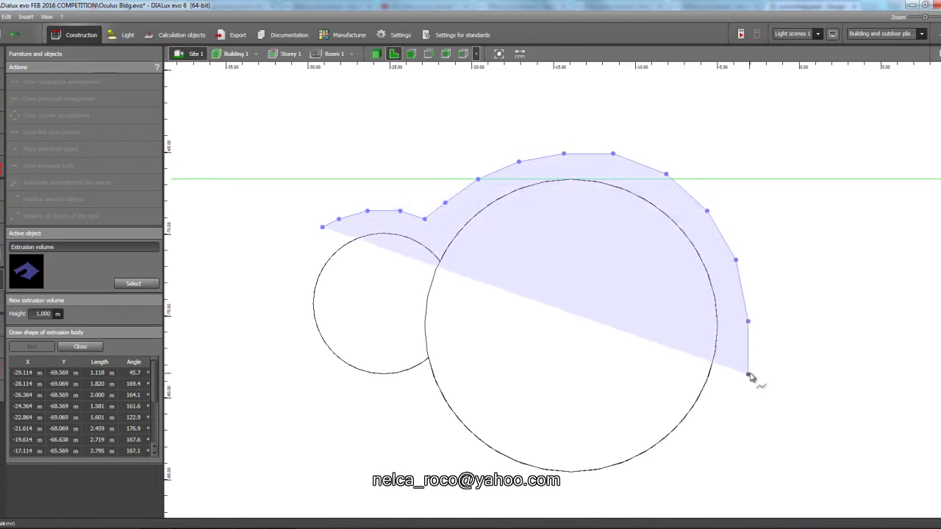
left_click(748, 374)
left_click(695, 465)
left_click(653, 489)
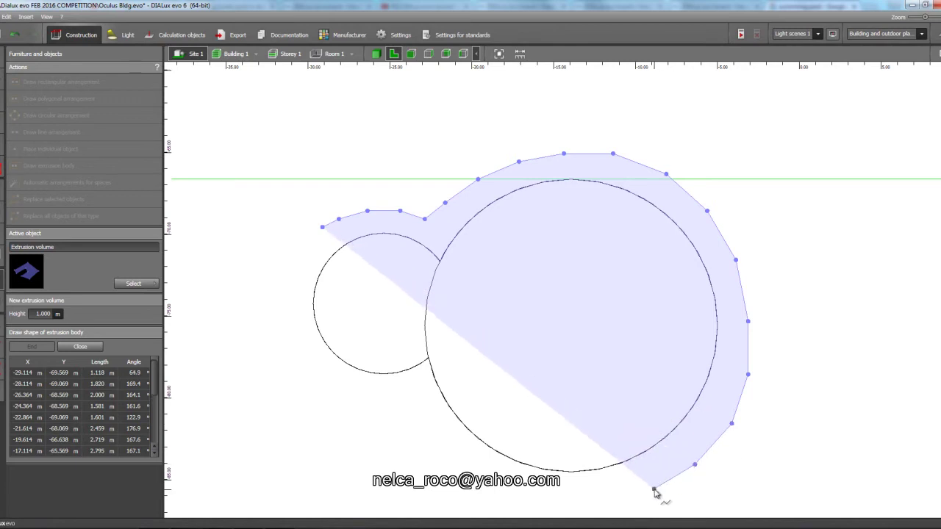
left_click(588, 505)
left_click(543, 497)
left_click(486, 487)
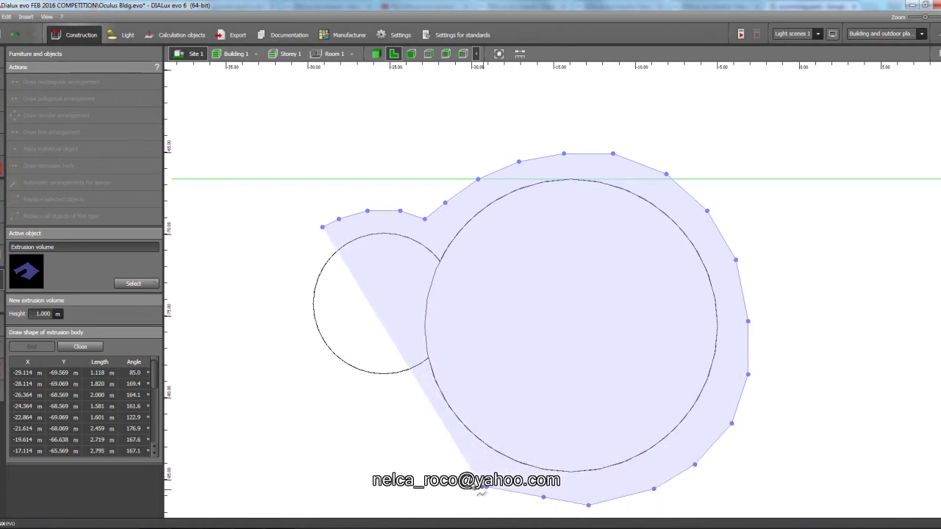
left_click(453, 472)
left_click(436, 439)
left_click(417, 401)
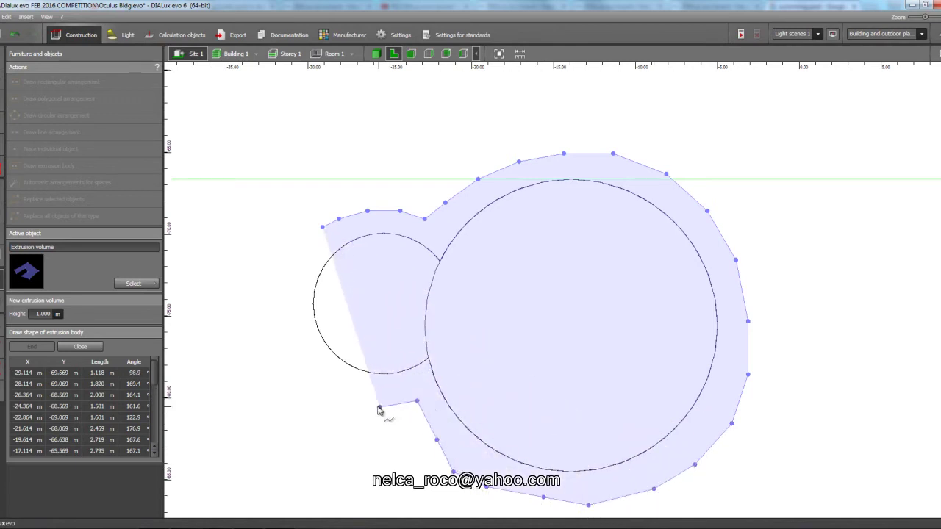
left_click(379, 406)
left_click(338, 394)
left_click(313, 385)
left_click(290, 362)
left_click(277, 325)
left_click(277, 288)
left_click(290, 263)
left_click(296, 245)
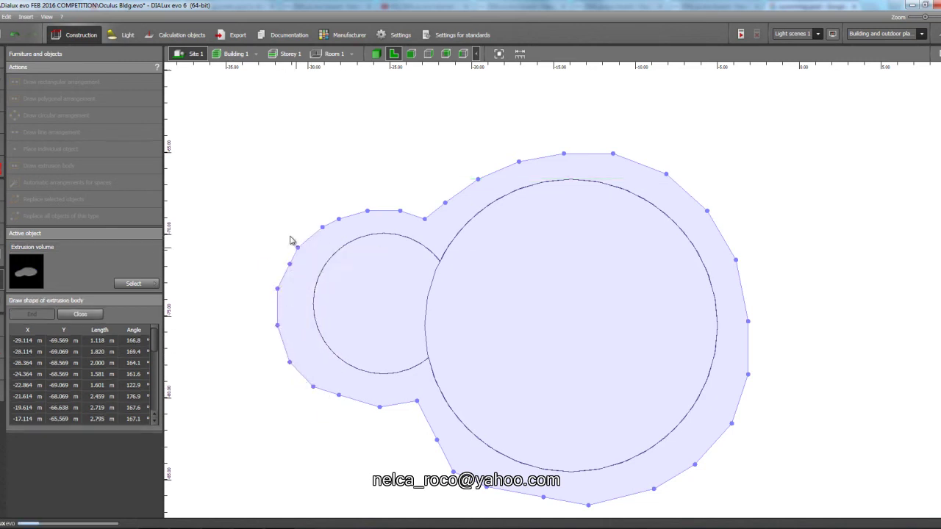
Step: Dismiss the save reminder in the 3D view and set the extruded surround's height to 0.1 m
left_click(375, 54)
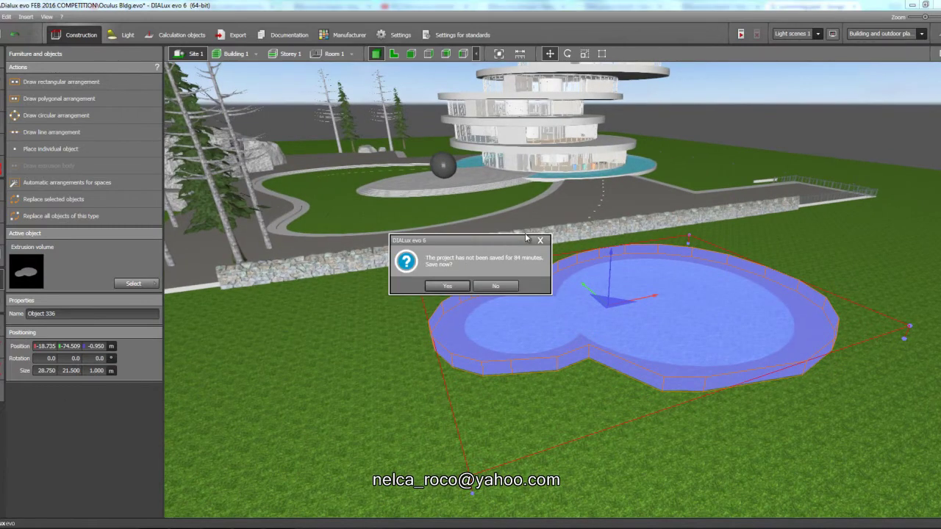
left_click(542, 242)
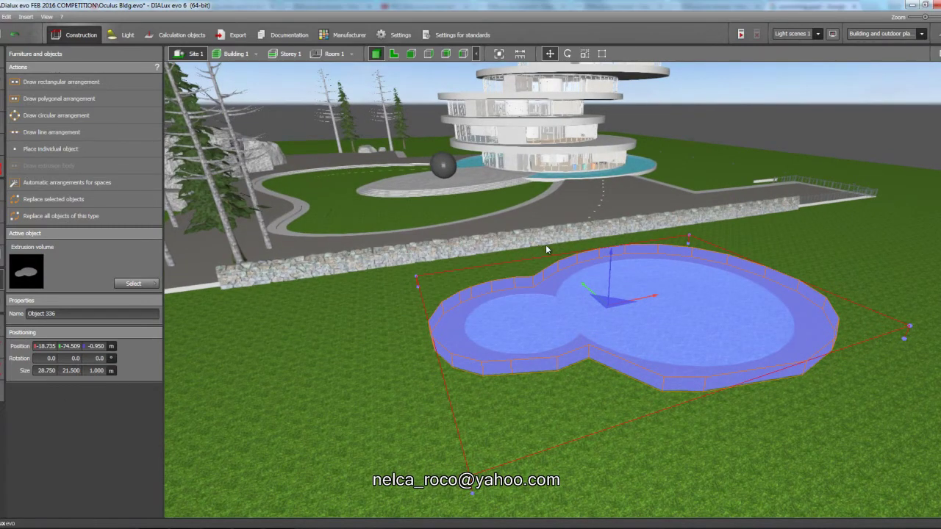
left_click(93, 377)
type(".10")
key("Return")
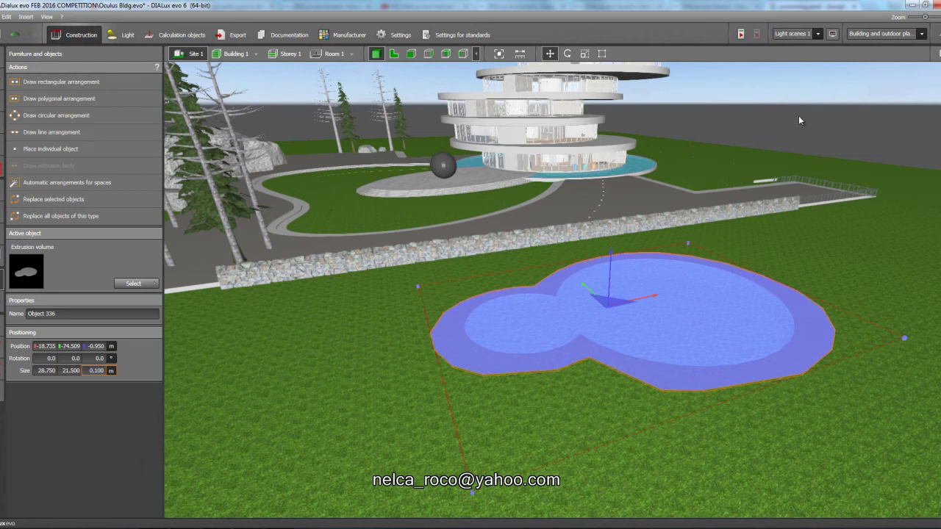
Step: Inspect the surround over the pool, reselect it and set its height to 0.15 m
left_click(800, 120)
right_click_drag(601, 346, 584, 342)
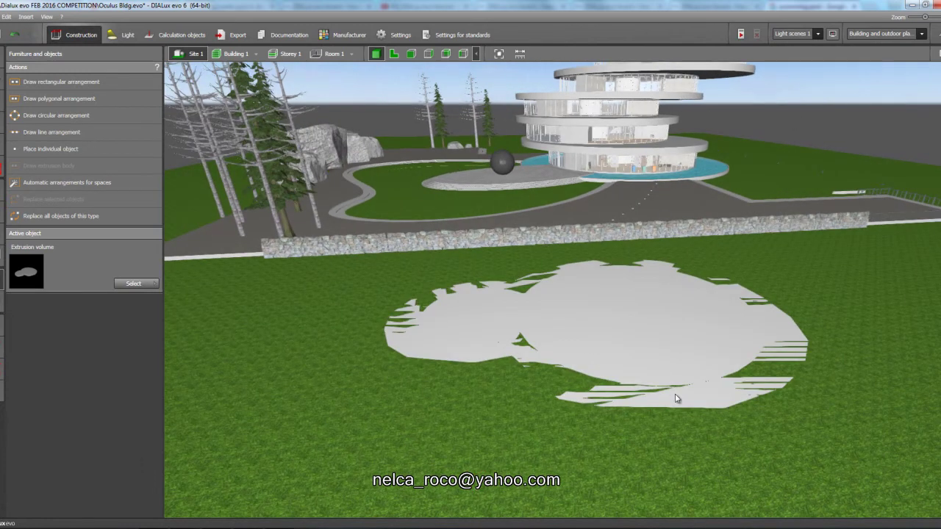
left_click(676, 397)
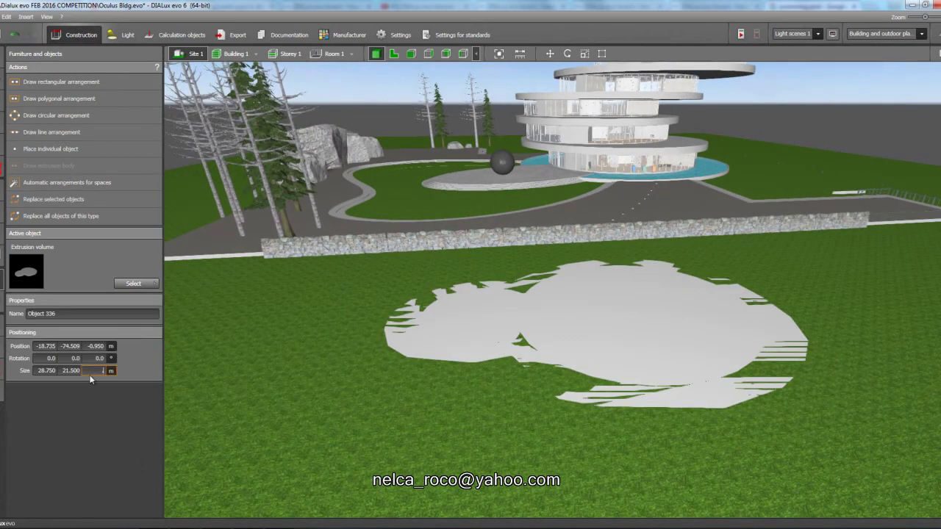
key("Return")
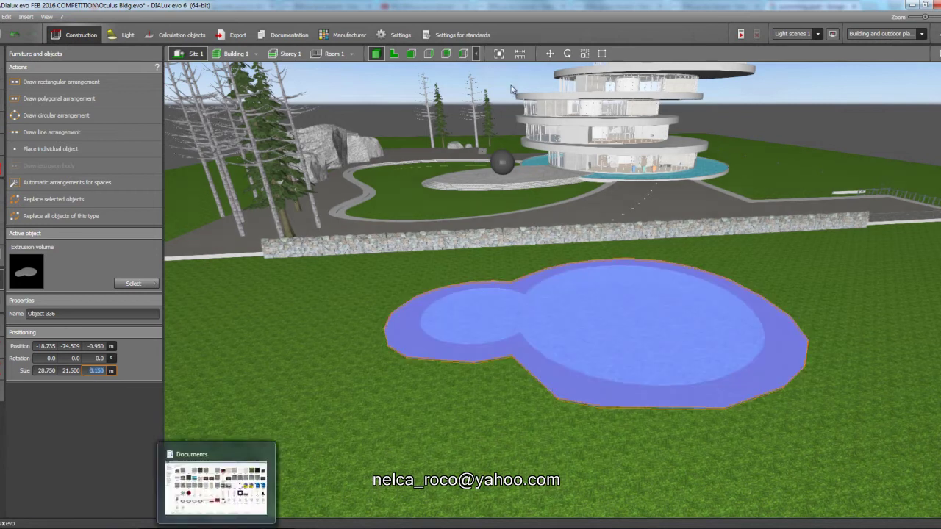
Step: Move the extruded surround slightly upward in the front view so it rests on the ground line
left_click(394, 54)
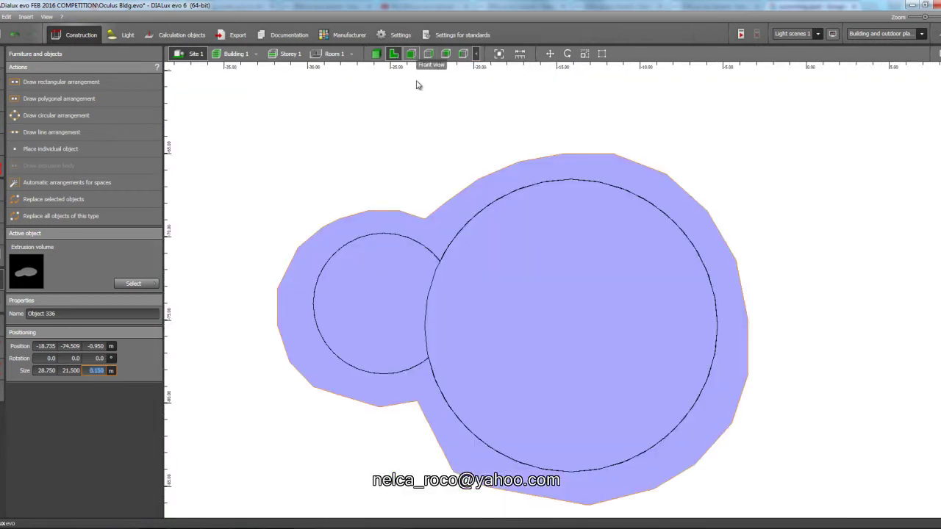
left_click(411, 54)
left_click(429, 54)
middle_click_drag(303, 253, 448, 297)
middle_click_drag(304, 199, 515, 218)
scroll(434, 254, "up", 3)
right_click(440, 230)
left_click(460, 236)
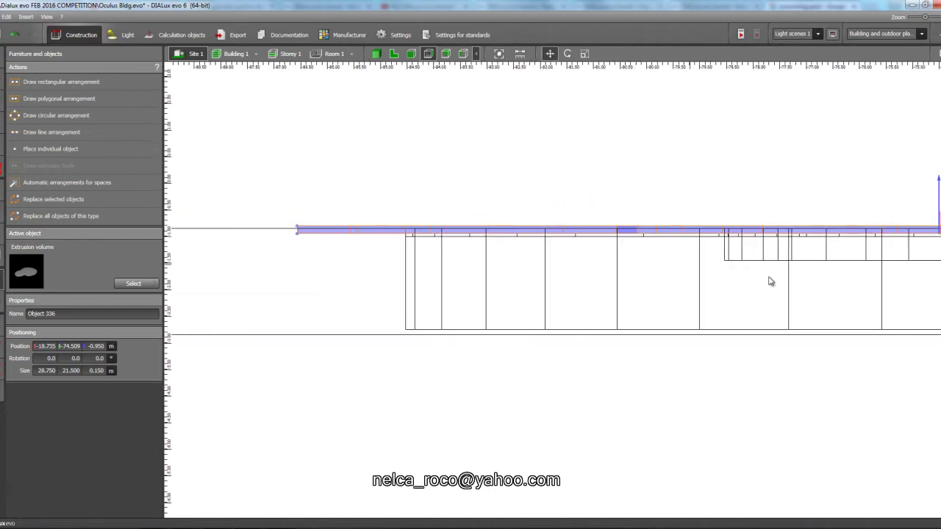
middle_click_drag(634, 295, 362, 305)
scroll(697, 205, "up", 1)
left_click_drag(665, 198, 664, 191)
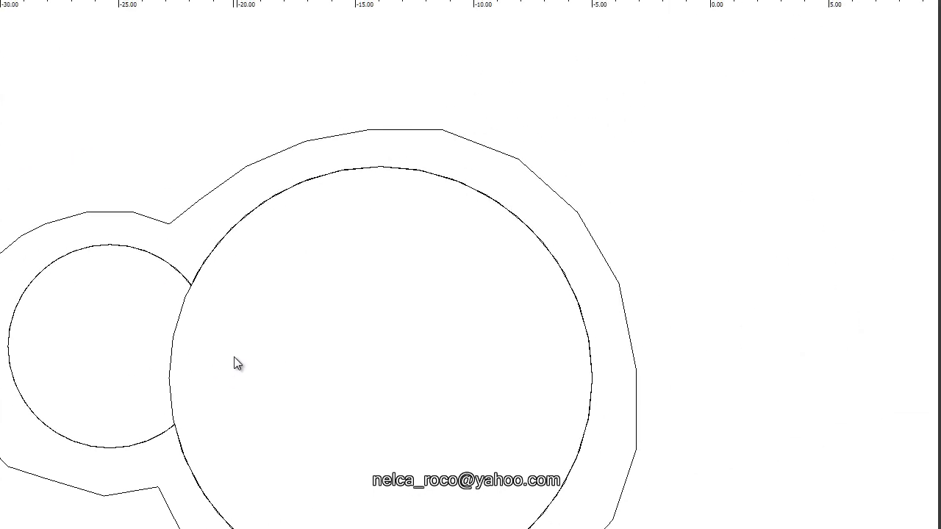
Step: Copy the combined water surface in plan, paste the duplicate in place and set its height to 0.2 m
left_click(220, 357)
left_click(240, 362)
left_click(242, 363)
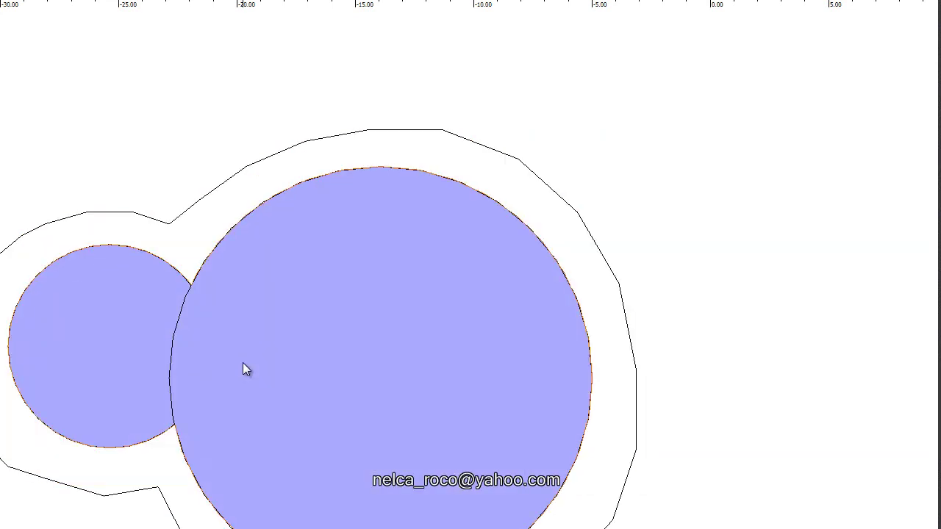
right_click(322, 333)
left_click(369, 422)
right_click(361, 328)
left_click(374, 449)
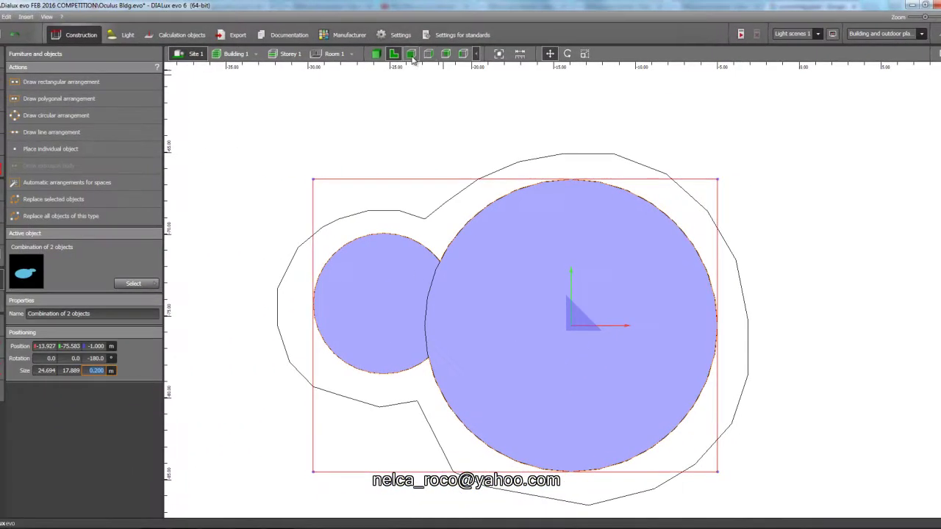
Step: Raise the water-surface copy in the front view to a Z position of about -0.85 m and show it in 3D
left_click(428, 54)
left_click_drag(622, 212, 621, 200)
left_click(375, 53)
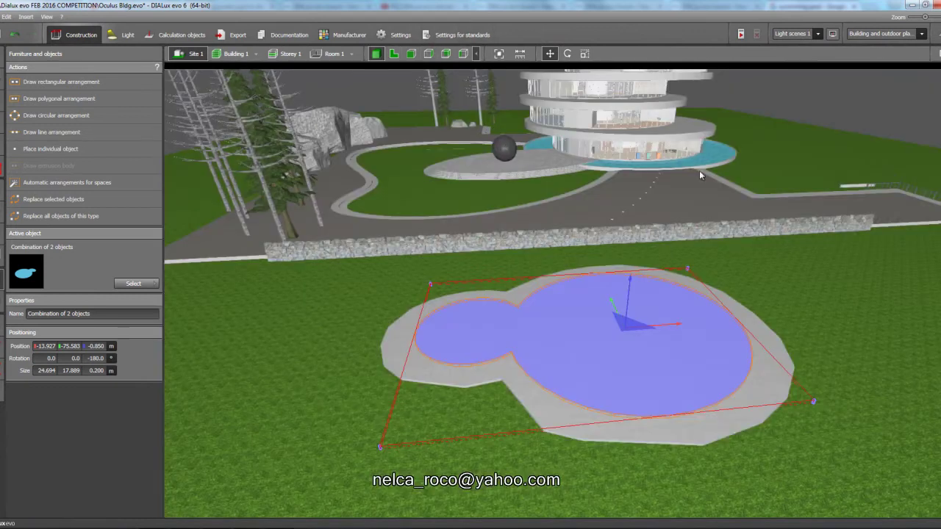
Step: Apply the concrete undressed concrete-18 material to the raised water-surface copy
left_click(788, 107)
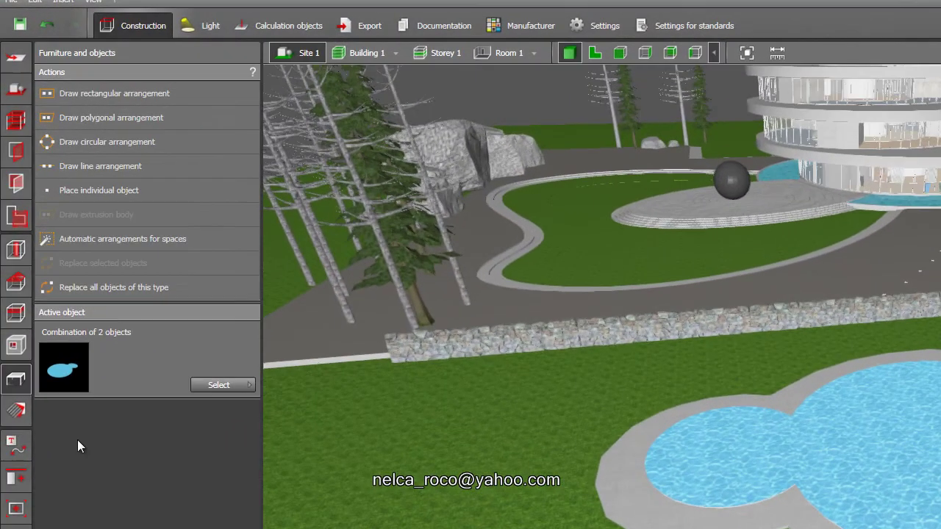
left_click(18, 415)
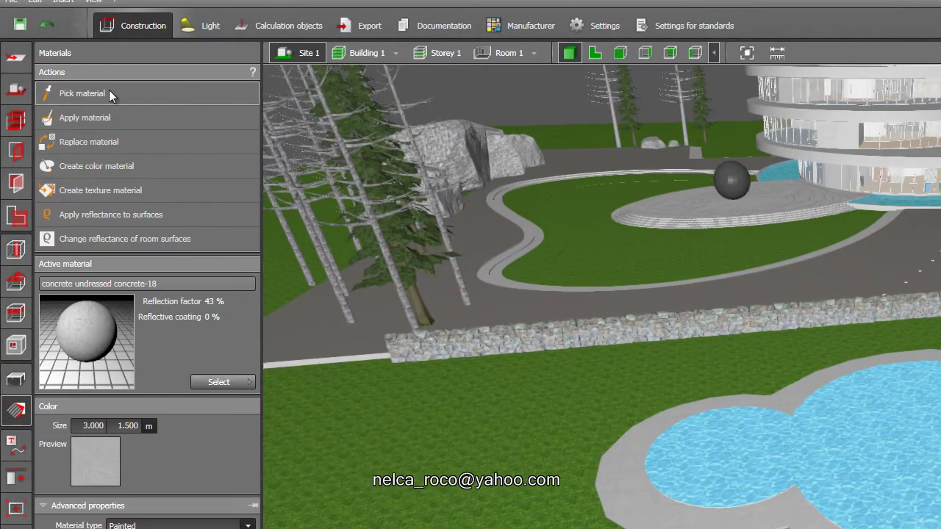
left_click(693, 460)
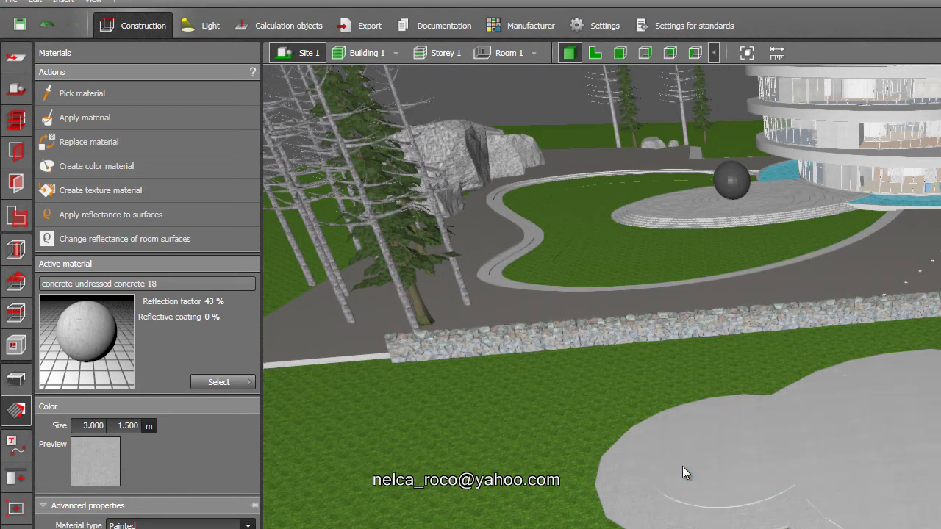
Step: Select the surround and the raised copy, excluding the lower water surface, and run Boolean Subtract with Combination of 2 objects as the object to subtract from
left_click(598, 55)
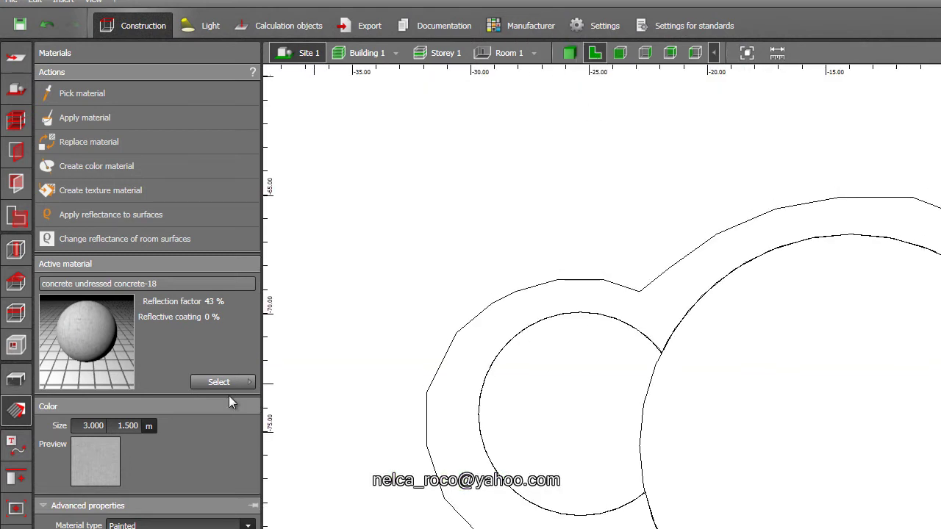
left_click(16, 379)
left_click(505, 420)
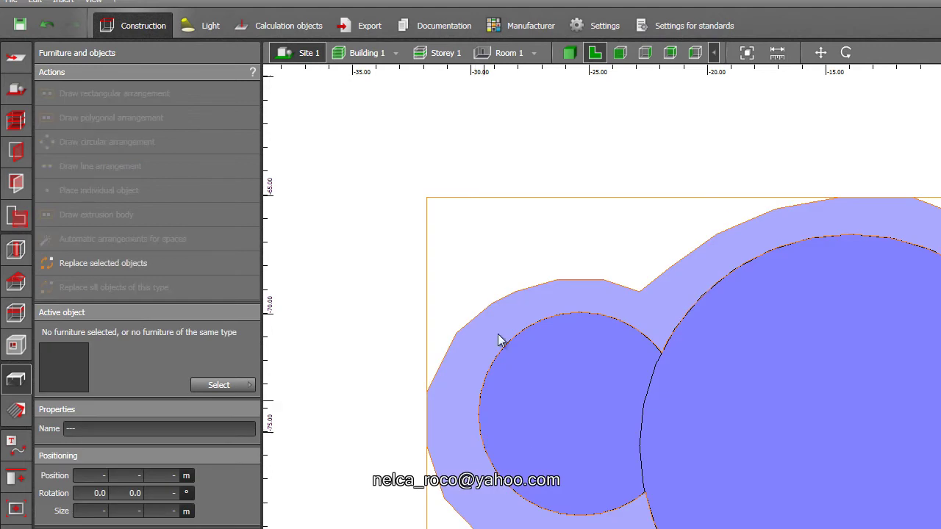
left_click(620, 53)
left_click(639, 55)
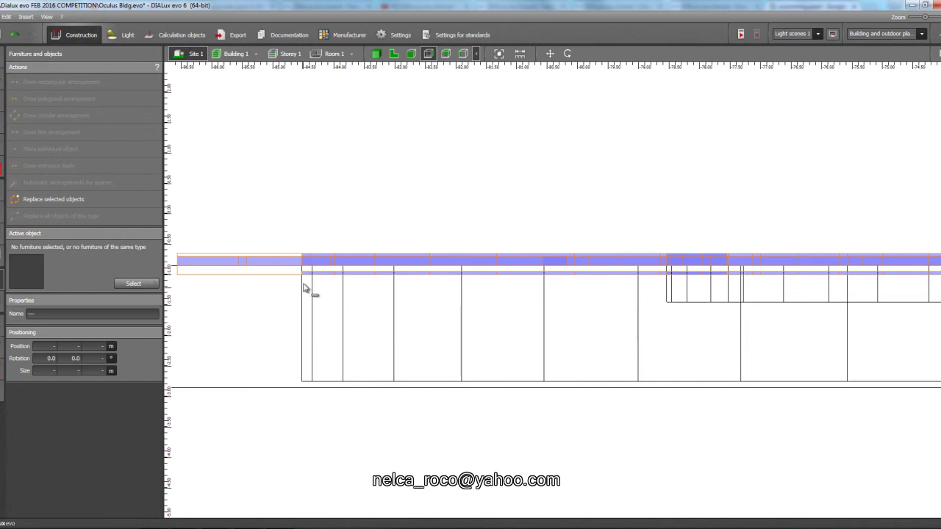
left_click_drag(296, 270, 325, 285, "ctrl")
left_click(2, 347)
left_click(44, 241)
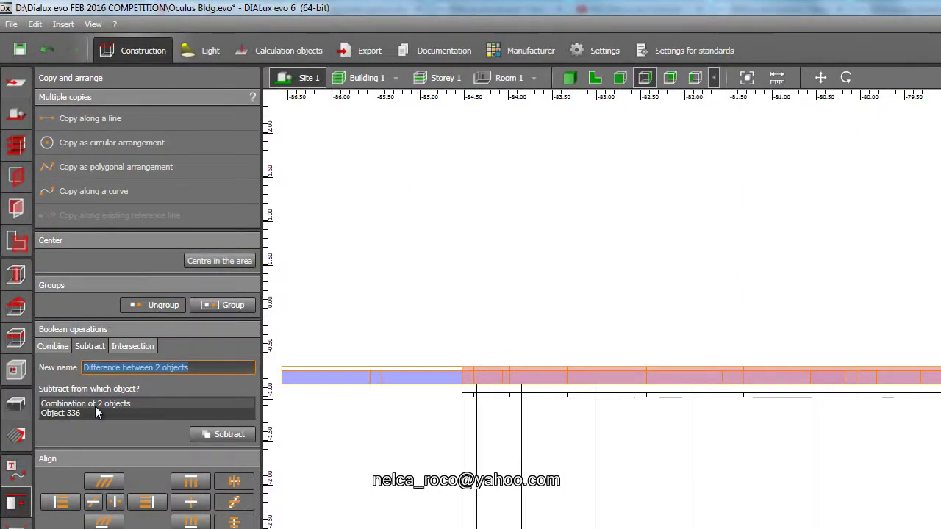
left_click(95, 408)
left_click(229, 434)
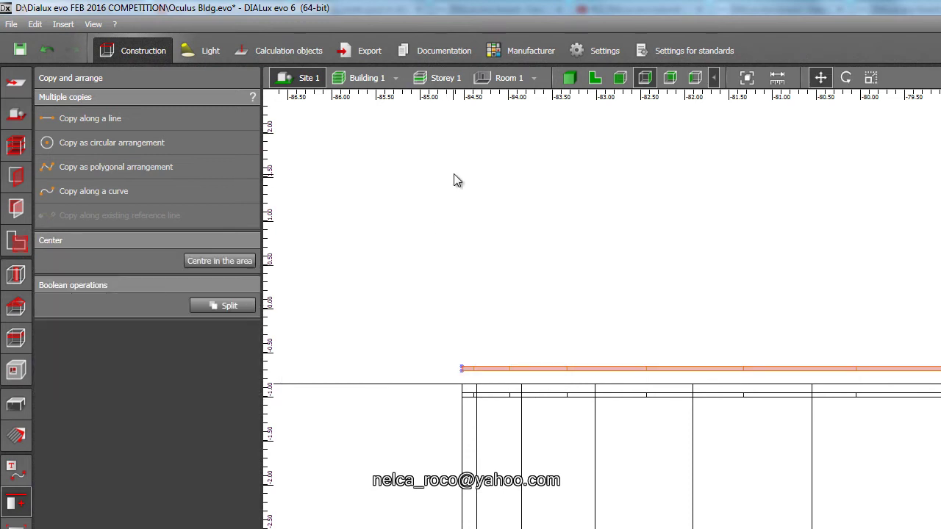
Step: Undo the last subtraction, then select the surround and raised copy and subtract with Object 336 as the object to subtract from
left_click(570, 77)
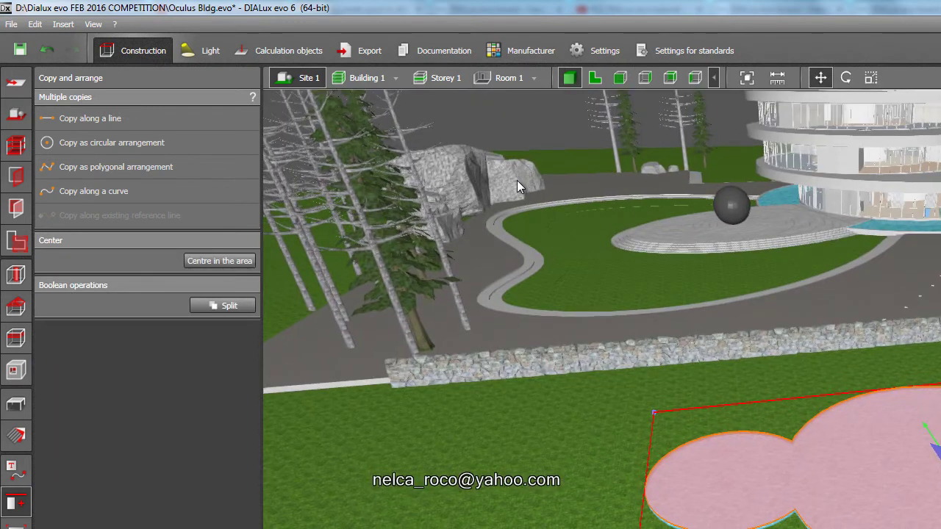
left_click(517, 181)
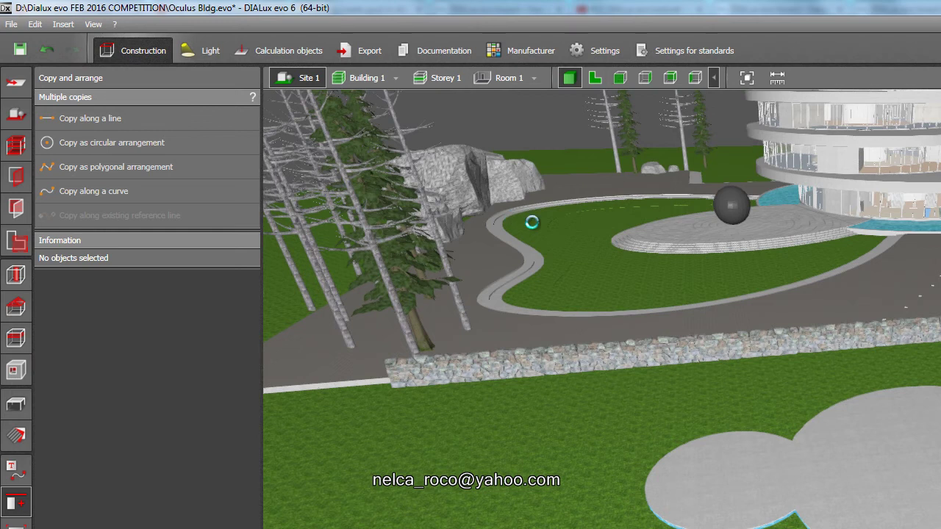
left_click(595, 81)
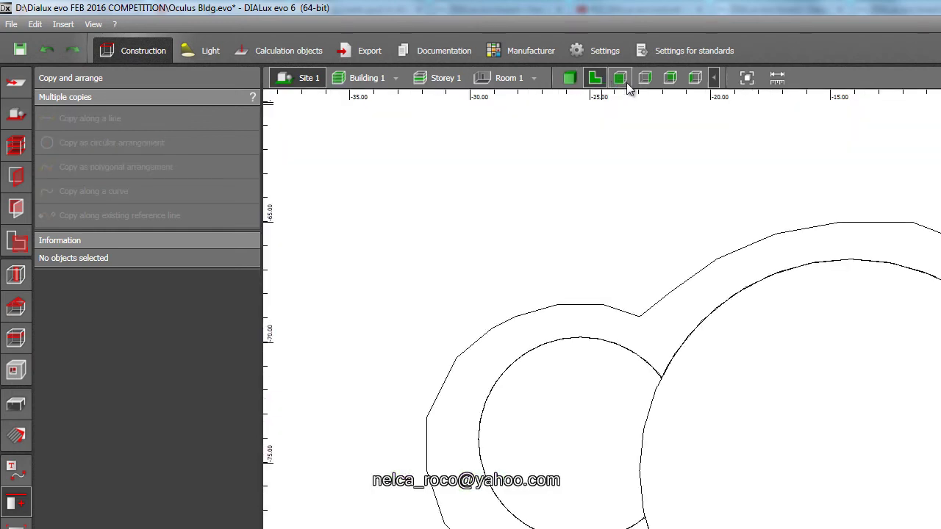
left_click(620, 79)
left_click(644, 80)
mouse_move(485, 384)
left_mouse_down()
mouse_move(418, 347)
mouse_move(396, 366)
left_mouse_up()
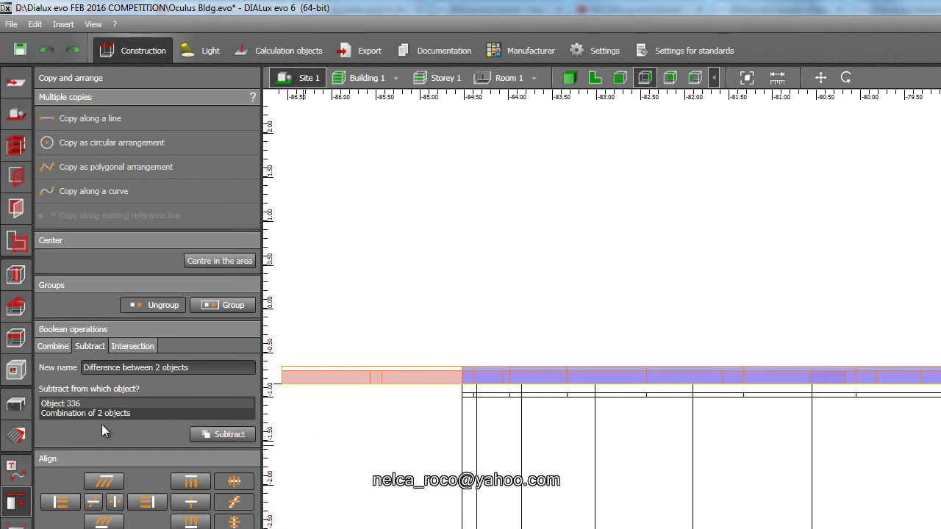
left_click(76, 404)
left_click(223, 434)
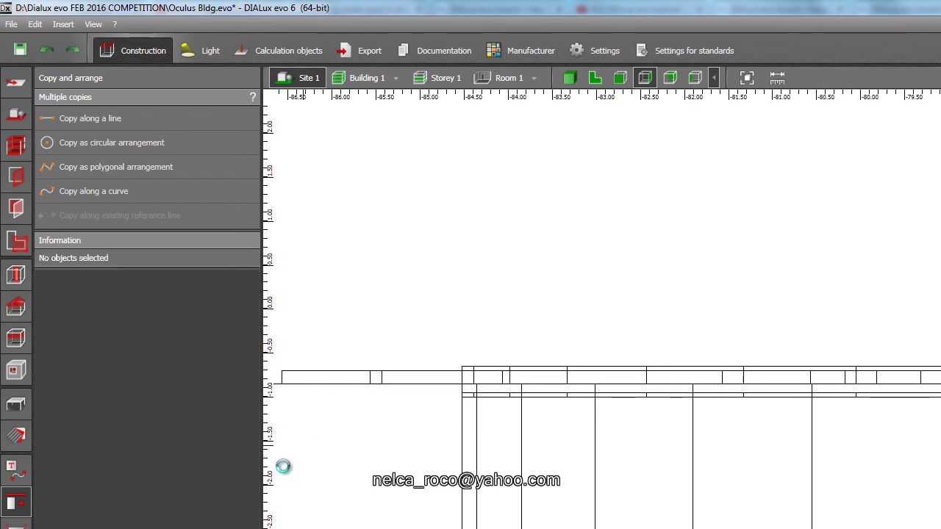
left_click(569, 78)
left_click(891, 292)
right_click_drag(892, 292, 439, 327)
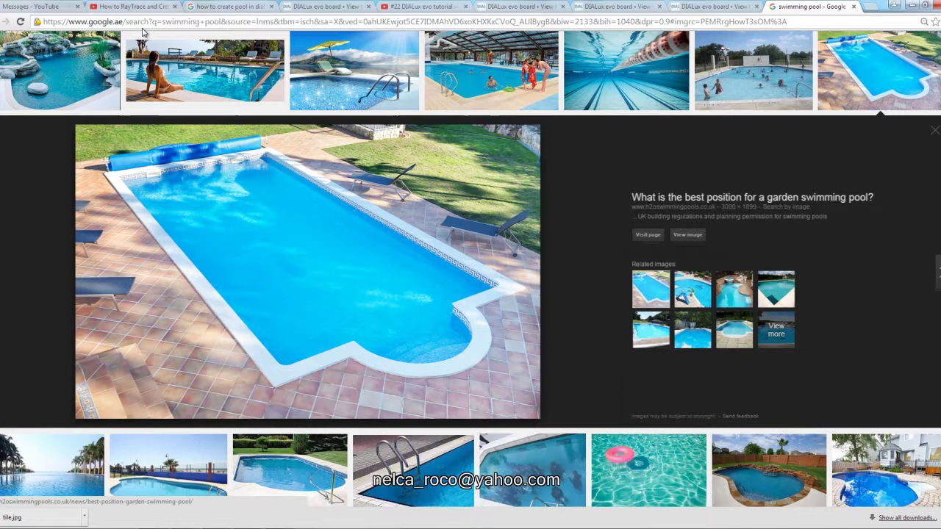
Step: Switch to the browser and search Google Images for swimming pool light
scroll(144, 62, "up", 5)
left_click(113, 48)
type("lgih")
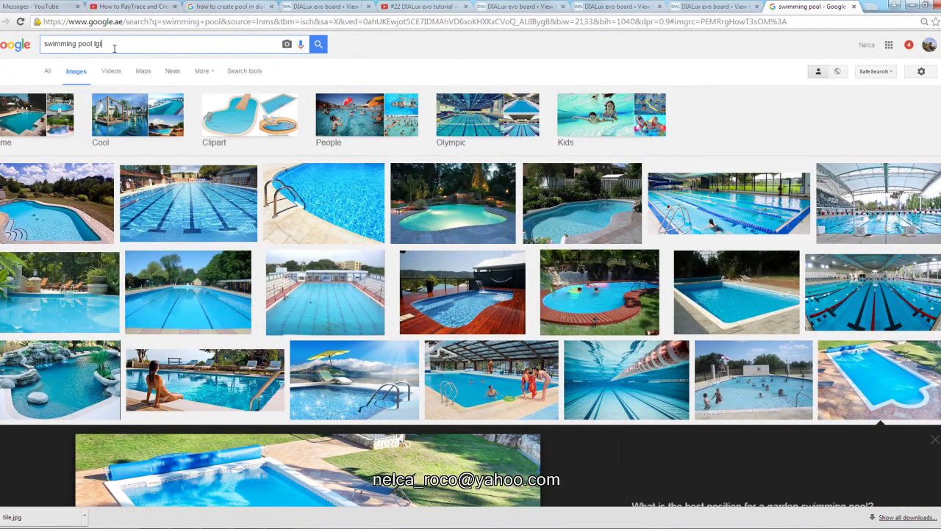
key("BackSpace")
key("BackSpace")
key("BackSpace")
type("ight")
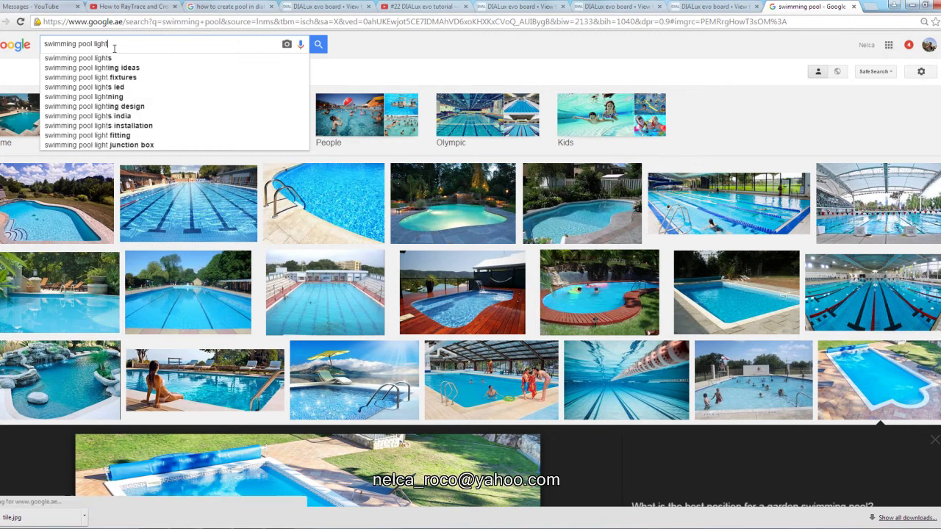
key("Return")
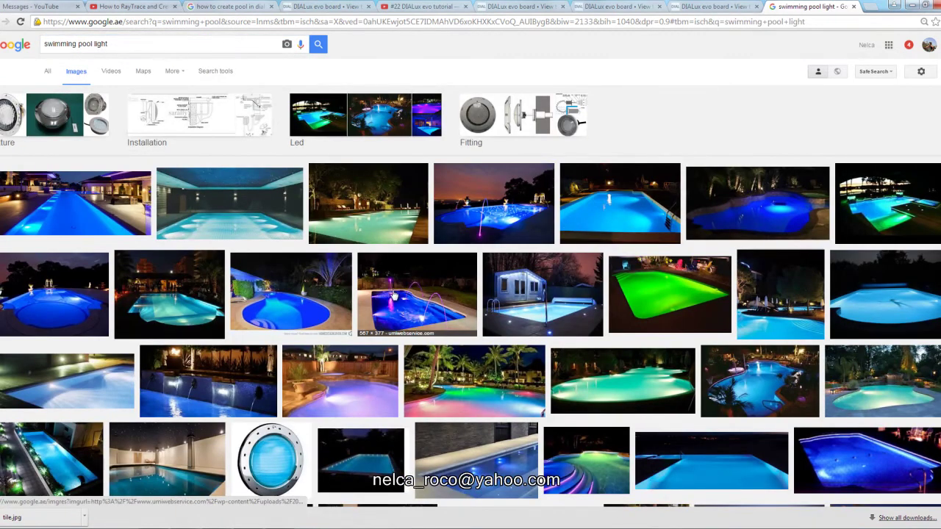
Step: Examine pool lighting photos from the results, including lit pool steps, a glowing pool edge, LED strip edging and blue deck lights
scroll(588, 415, "down", 1)
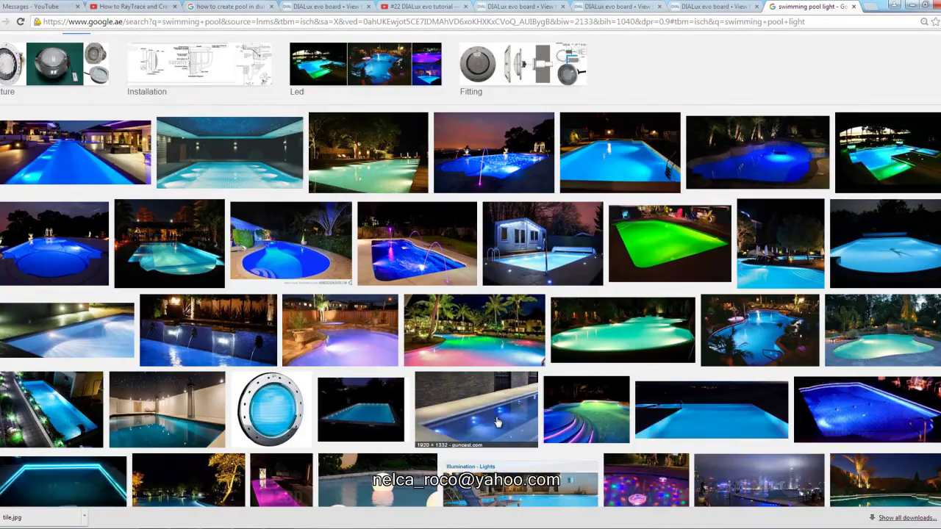
left_click(572, 435)
scroll(338, 284, "up", 3)
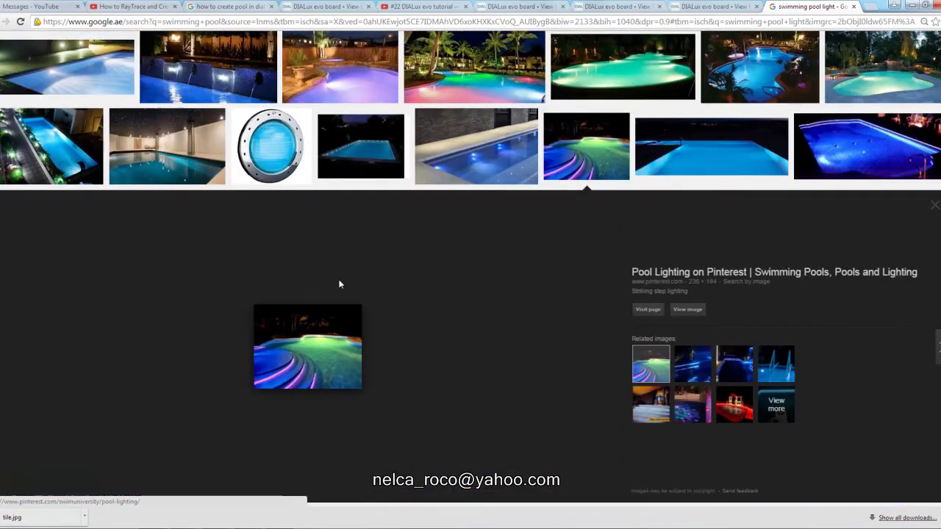
scroll(193, 224, "up", 2)
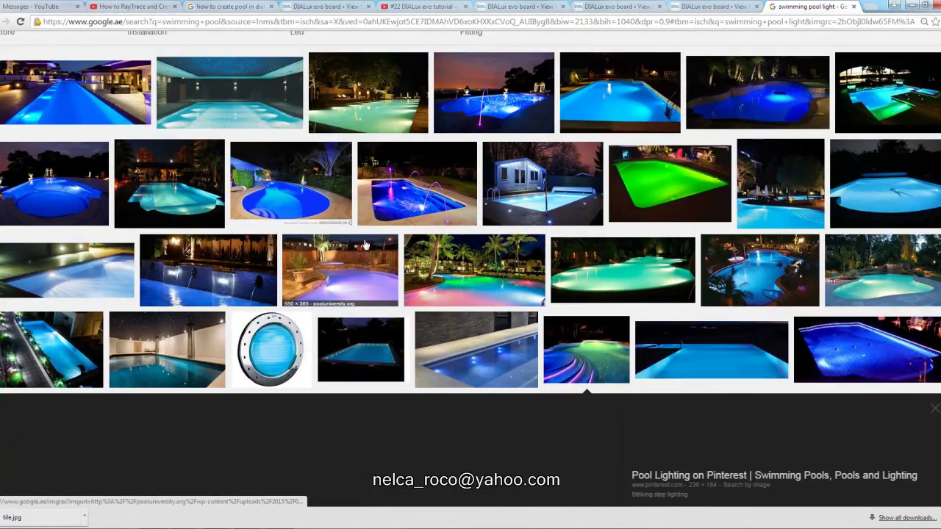
scroll(369, 251, "down", 3)
scroll(366, 251, "down", 5)
left_click(188, 273)
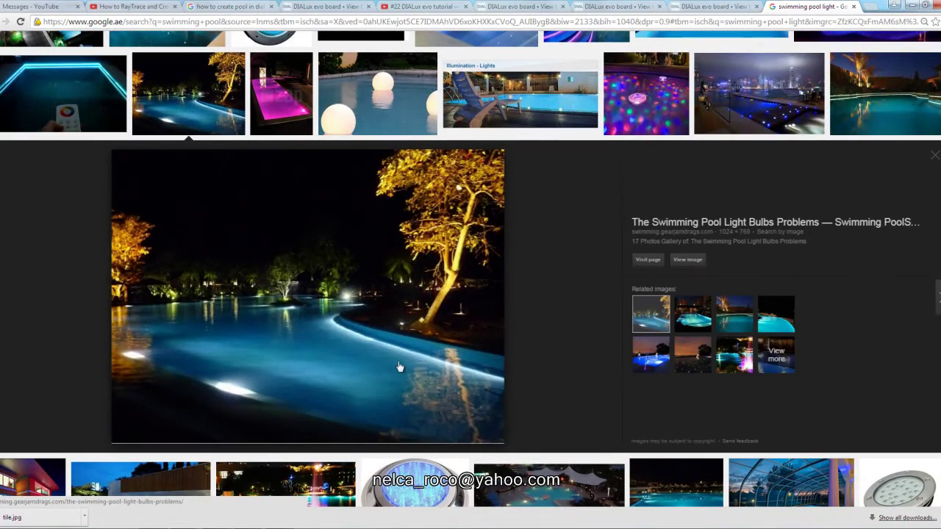
left_click(94, 118)
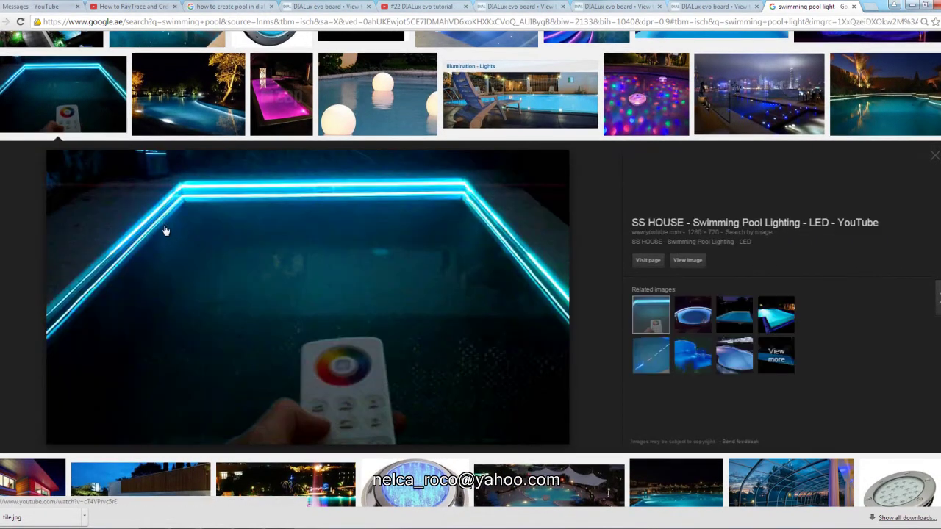
left_click(758, 94)
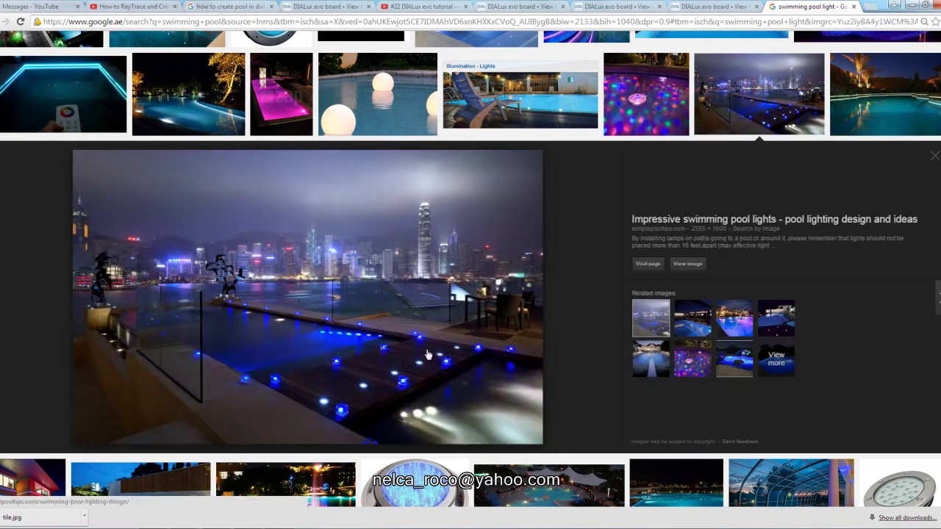
Step: Examine further pool lighting photos: the LED-lit garden pool, the Superyacht pool and the Landscaping Network example
scroll(476, 272, "up", 5)
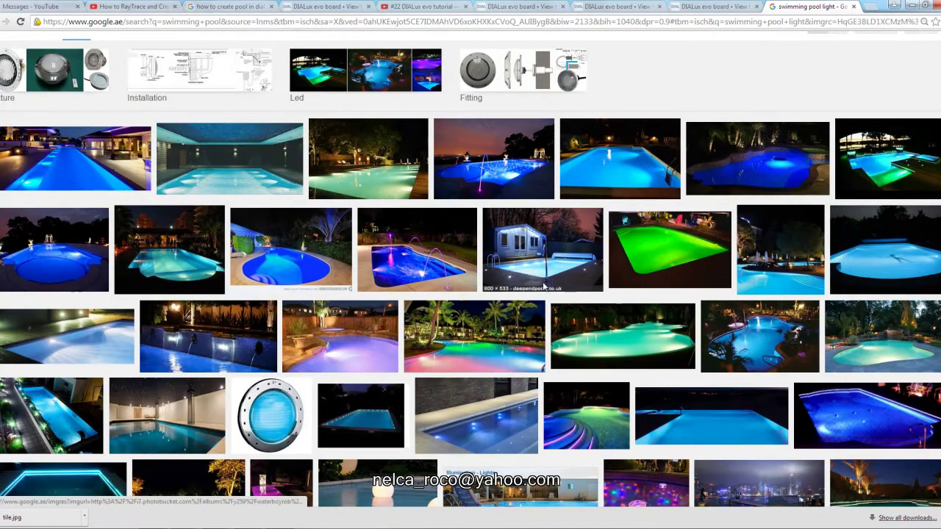
left_click(548, 288)
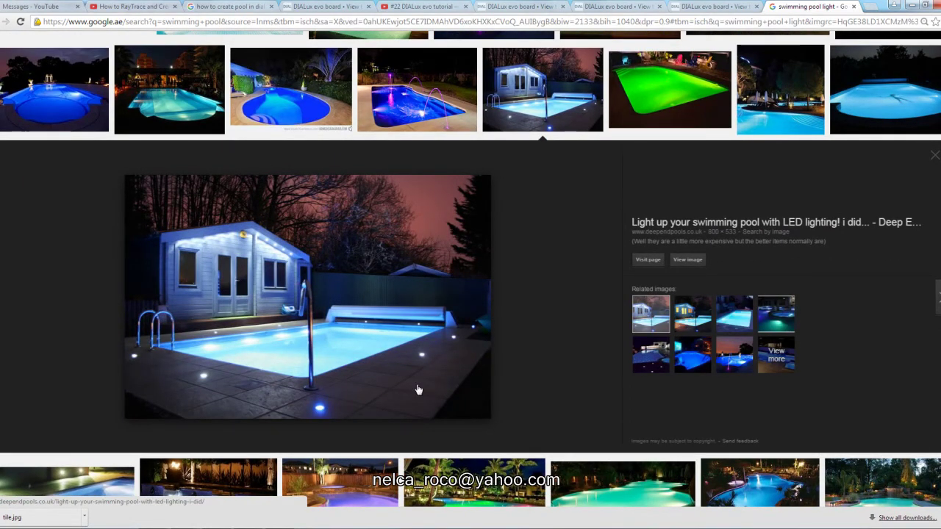
scroll(499, 308, "down", 5)
scroll(544, 309, "down", 2)
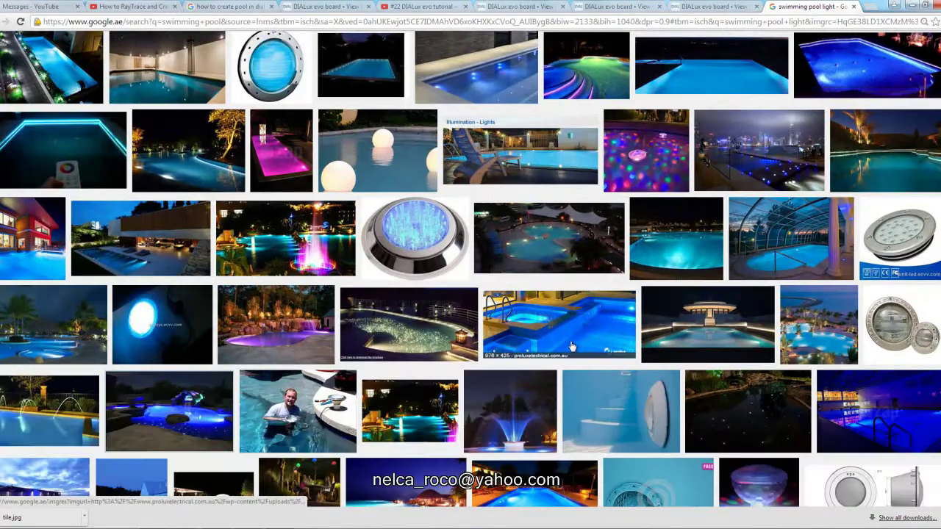
left_click(714, 343)
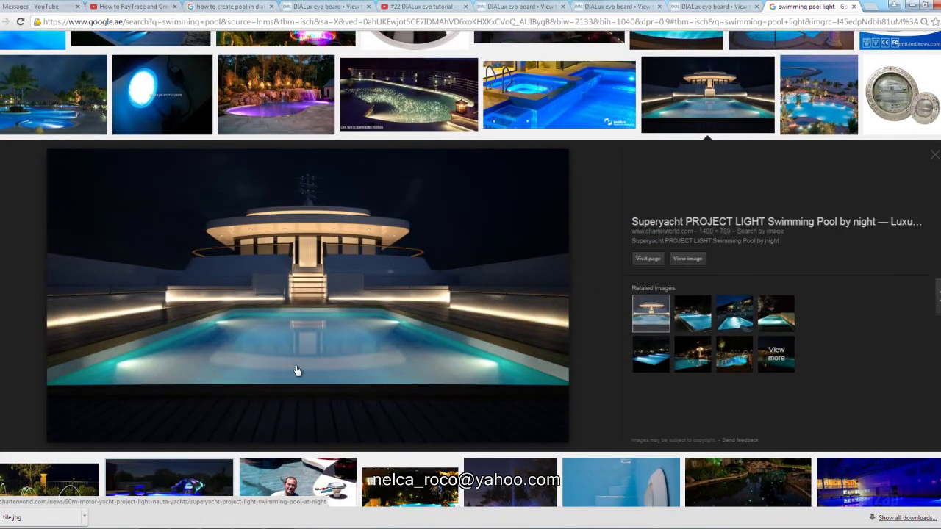
scroll(473, 347, "down", 4)
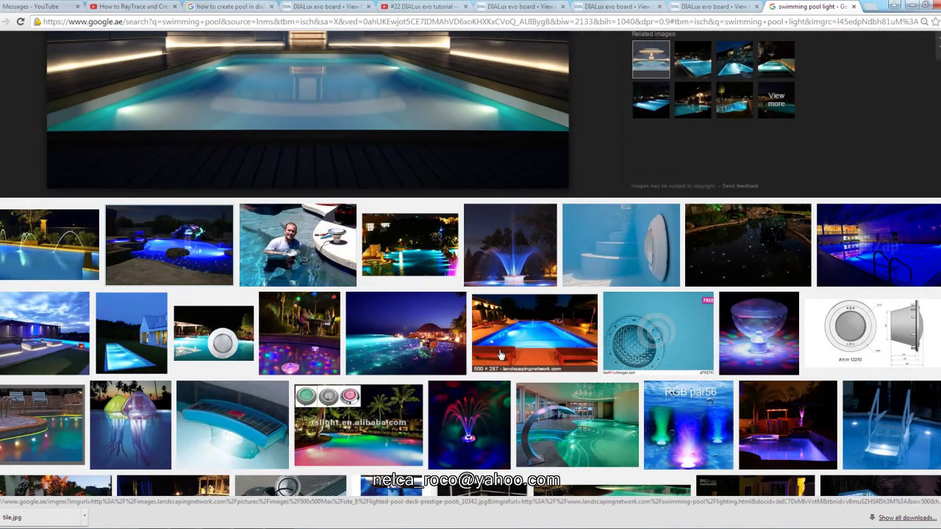
left_click(542, 338)
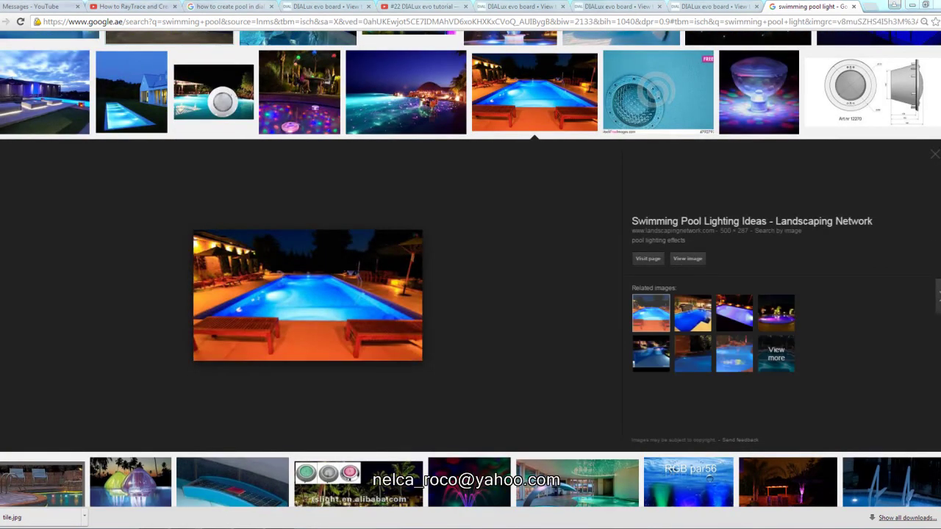
Step: Return to DIALux evo and make the Thorn D-CO R LED MINI 1L35 830 CL the active luminaire
mouse_move(185, 526)
left_click(196, 503)
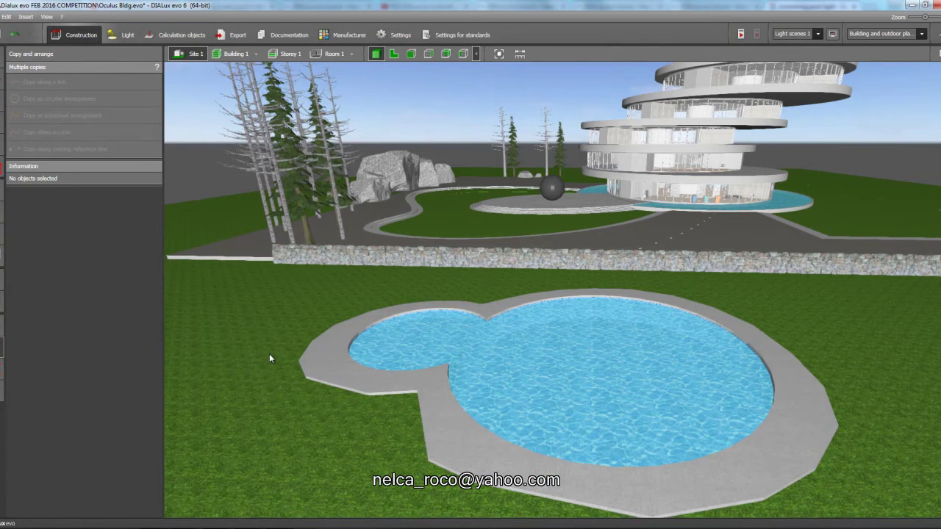
left_click(120, 34)
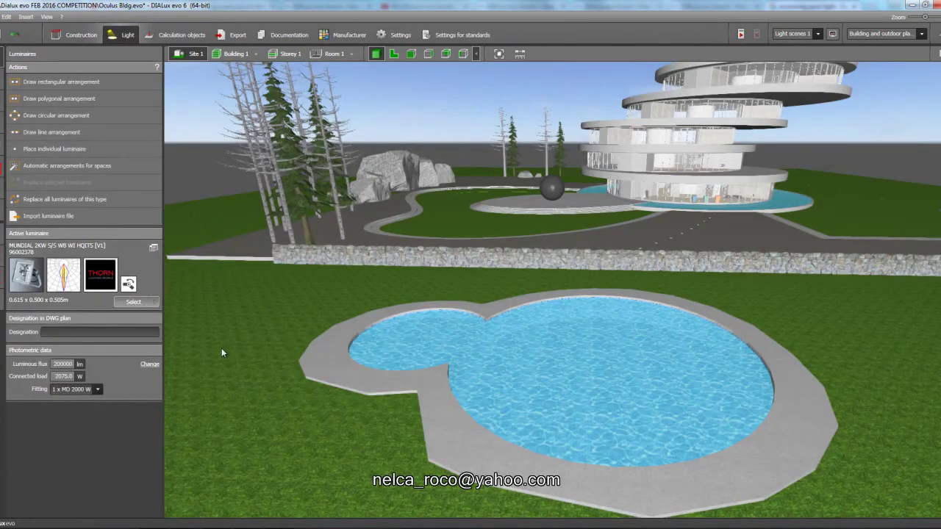
left_click(133, 302)
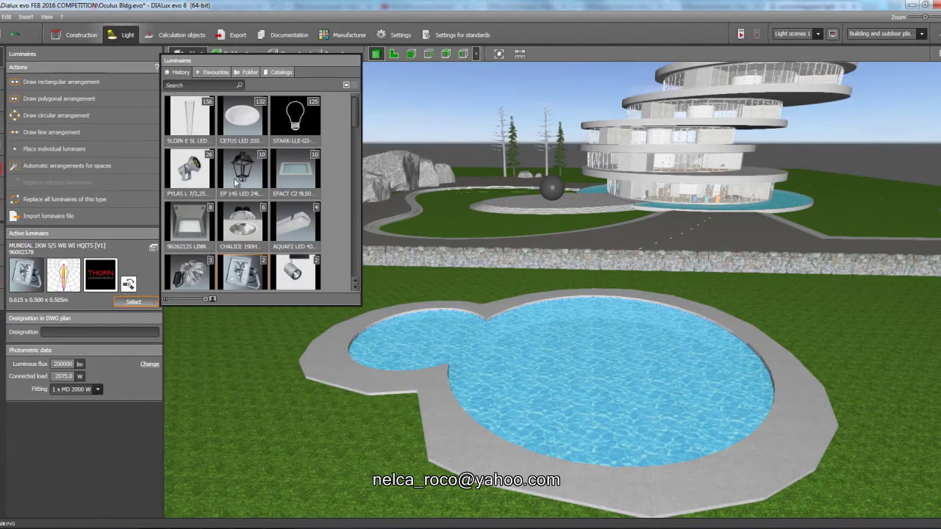
scroll(257, 191, "down", 1)
left_click(242, 160)
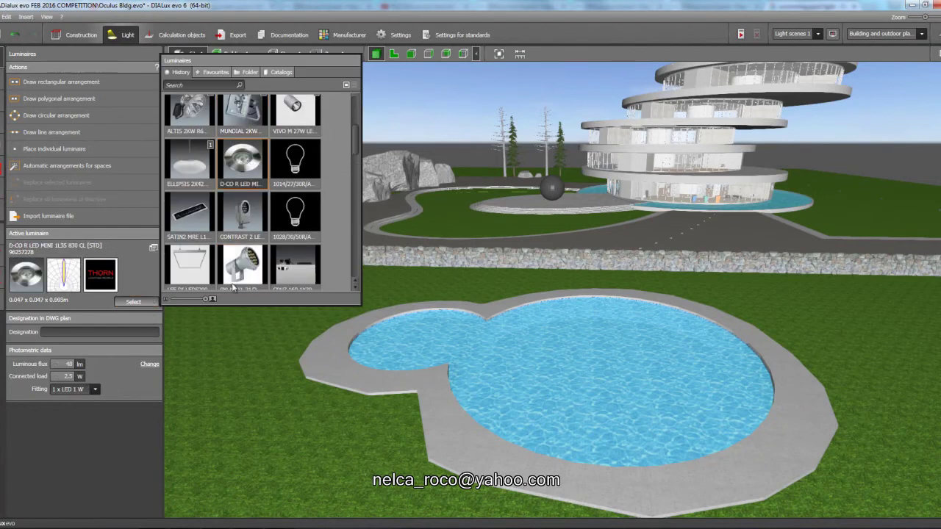
left_click(114, 431)
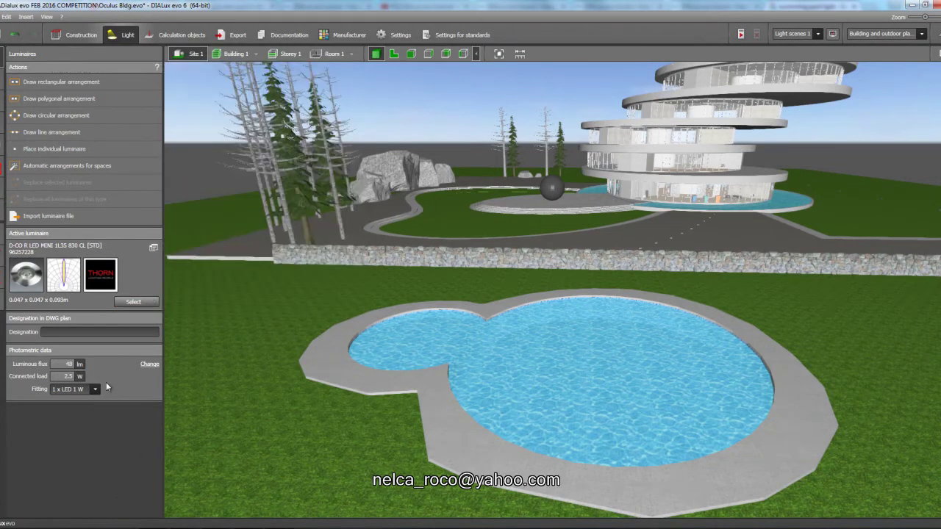
Step: Draw a circular arrangement of 30 luminaires in plan, about 8.66 m in radius, just inside the edge of the large pool disc
left_click(393, 53)
scroll(391, 136, "up", 1)
scroll(401, 208, "up", 2)
scroll(378, 255, "up", 2)
scroll(395, 277, "down", 3)
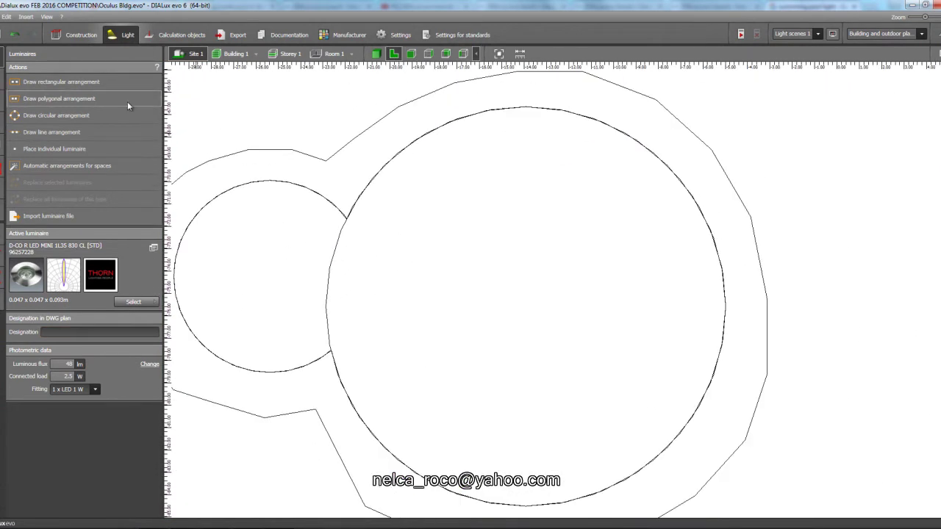
left_click(49, 117)
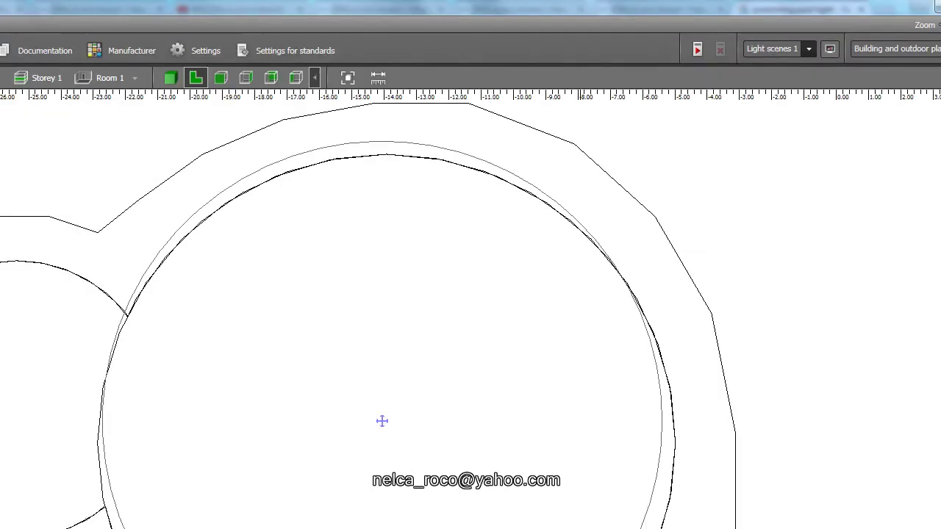
left_click(522, 294)
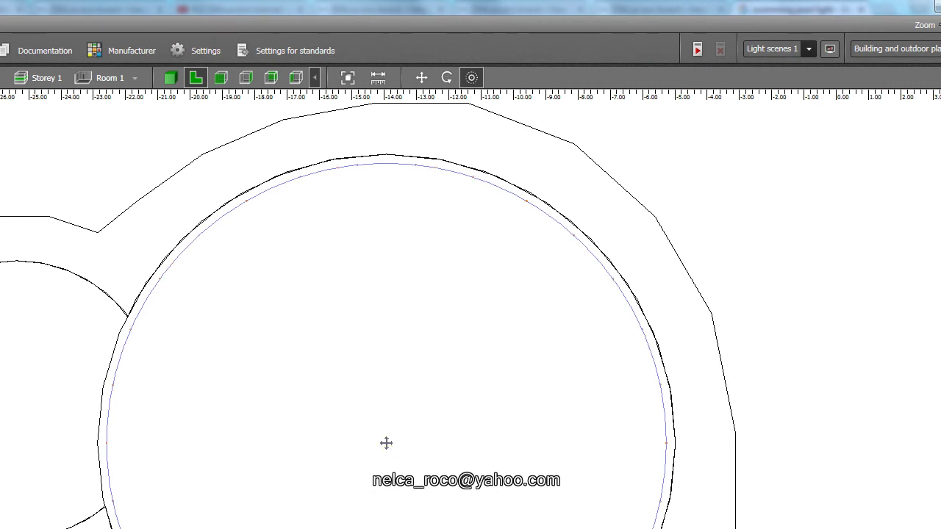
Step: Show the luminaire arrangement in the front view and turn on the display of the light distributions
left_click(219, 79)
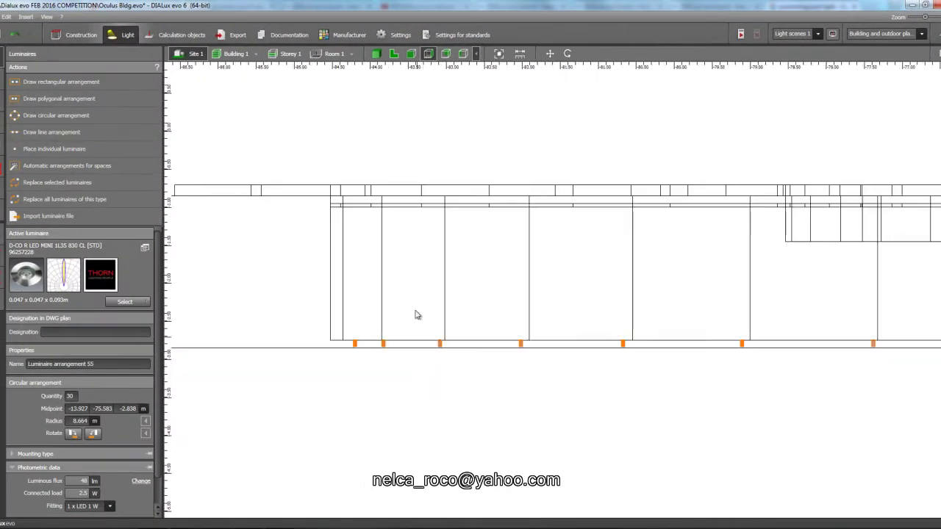
left_click(938, 53)
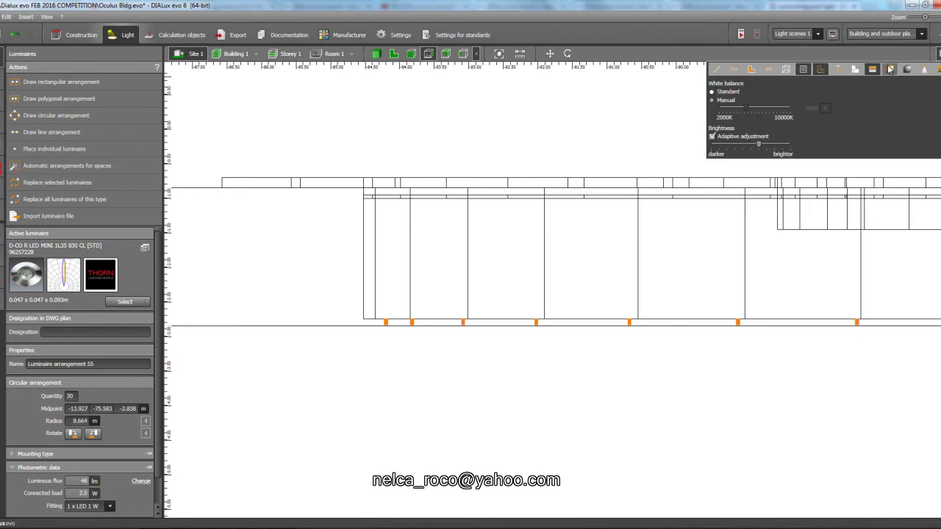
left_click(841, 72)
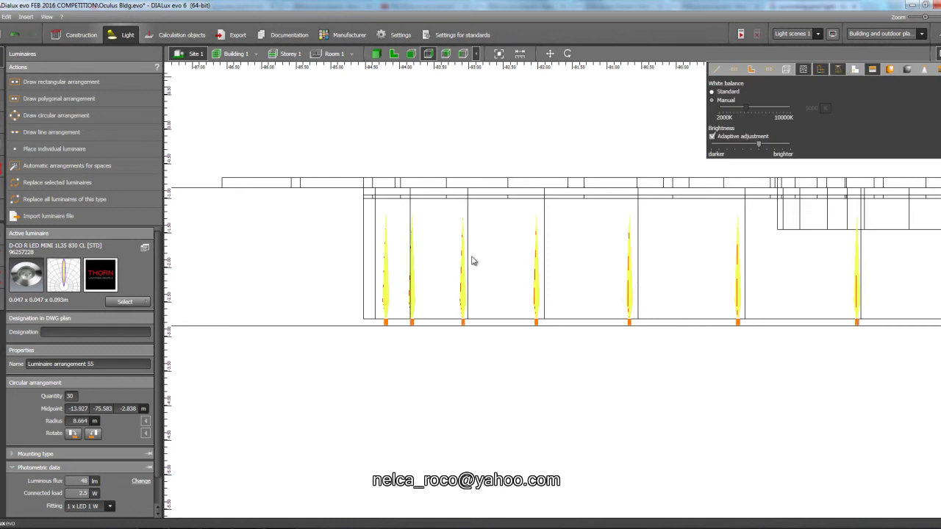
left_click(321, 355)
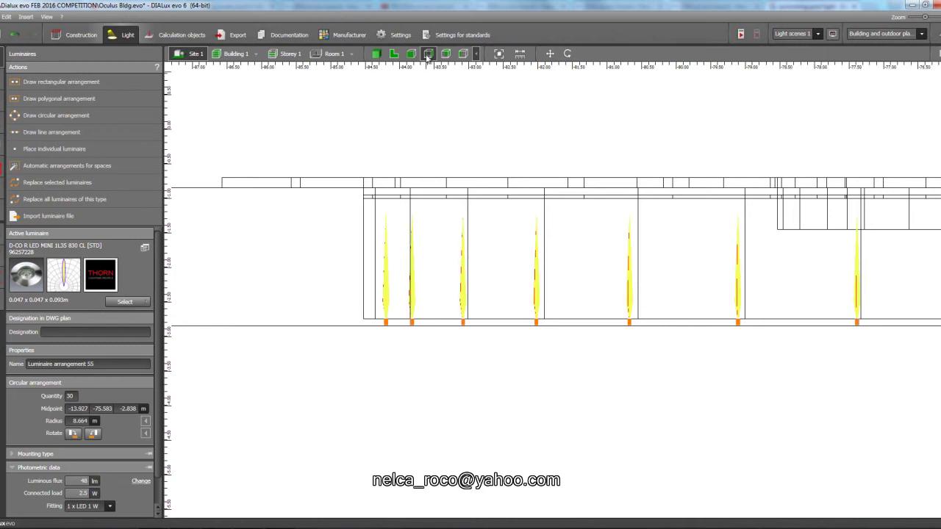
Step: Examine the ring of luminaires in the large pool disc from several angles in 3D
left_click(376, 53)
right_click_drag(315, 228, 348, 265)
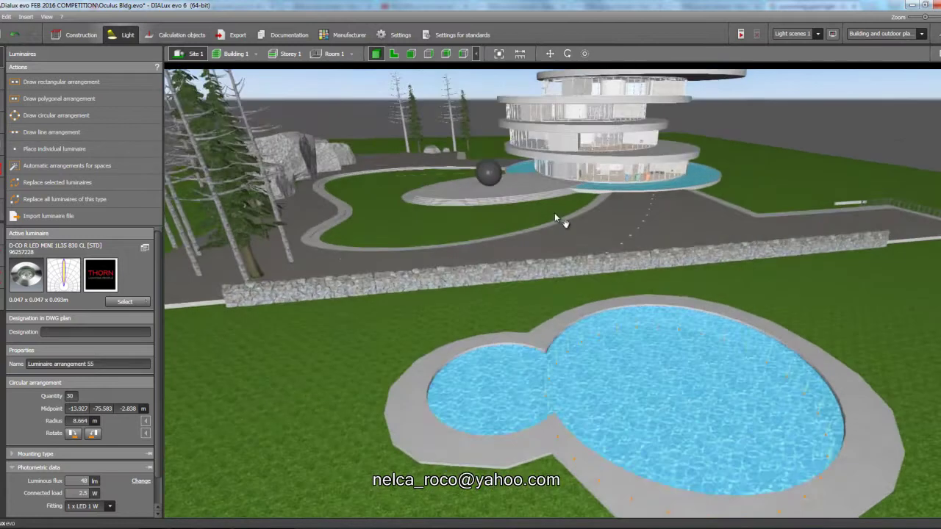
middle_click_drag(764, 353, 588, 261)
scroll(559, 256, "up", 3)
right_click_drag(477, 257, 479, 265)
middle_click_drag(478, 265, 690, 203)
scroll(625, 224, "down", 3)
right_click_drag(576, 252, 471, 309)
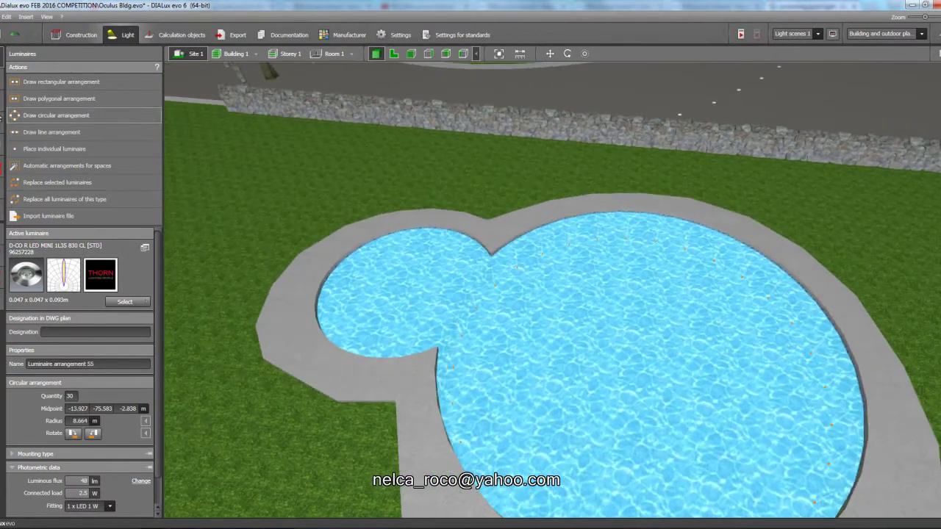
Step: Apply colour filter 079 at 100 % to the ring of luminaires in the large pool disc
left_click(2, 123)
left_click(133, 161)
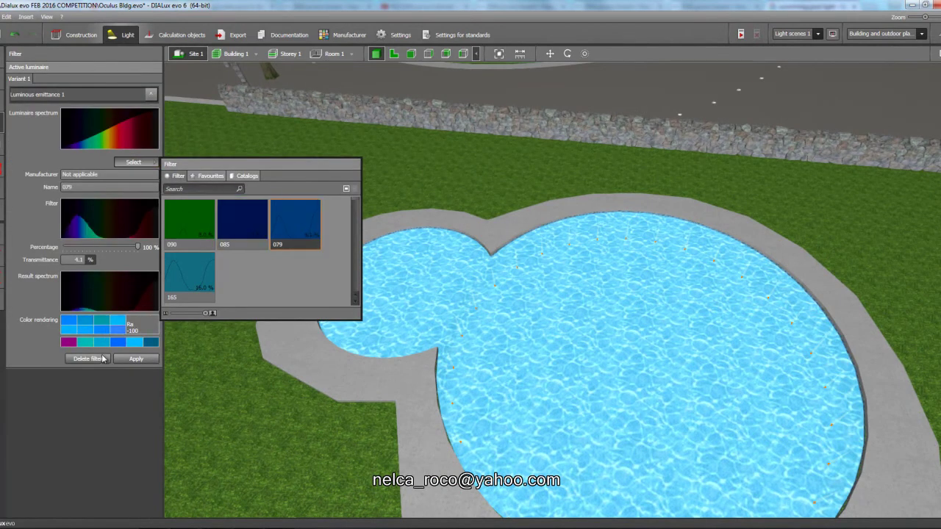
left_click(129, 359)
Step: Draw a circular arrangement of 20 luminaires in plan, about 4.14 m in radius, just inside the edge of the small pool disc
mouse_move(313, 256)
right_mouse_down()
mouse_move(296, 246)
mouse_move(305, 248)
right_mouse_up()
left_click(394, 54)
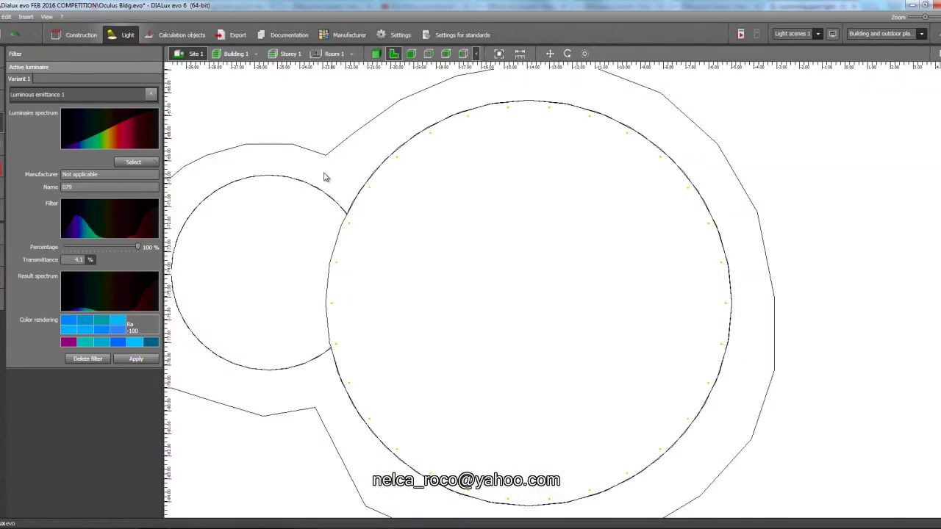
left_click(2, 59)
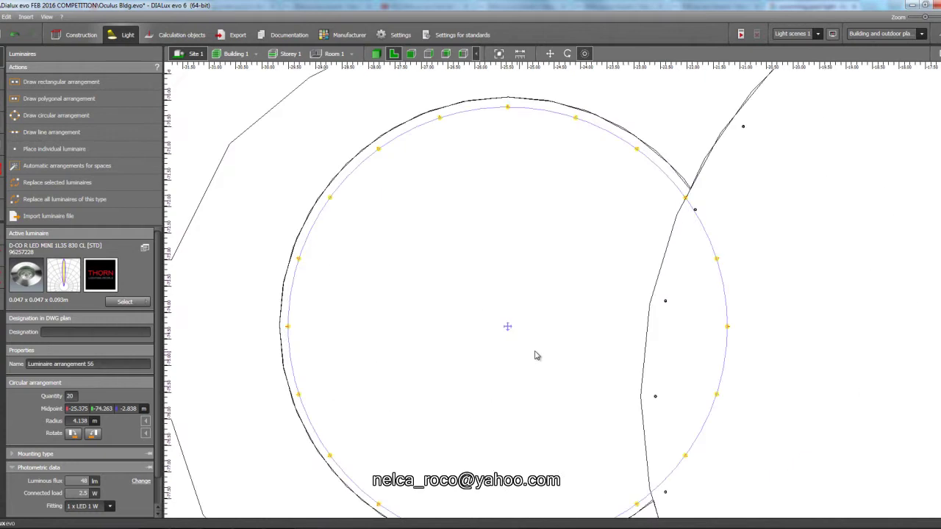
Step: Delete the luminaires of the small ring that lie inside the large pool disc
middle_click_drag(578, 329, 274, 144)
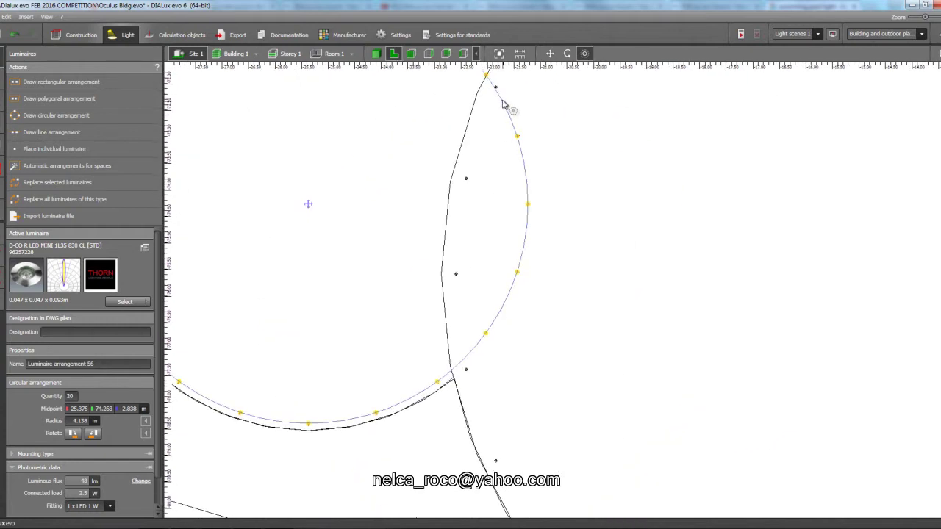
middle_click_drag(494, 115, 506, 178)
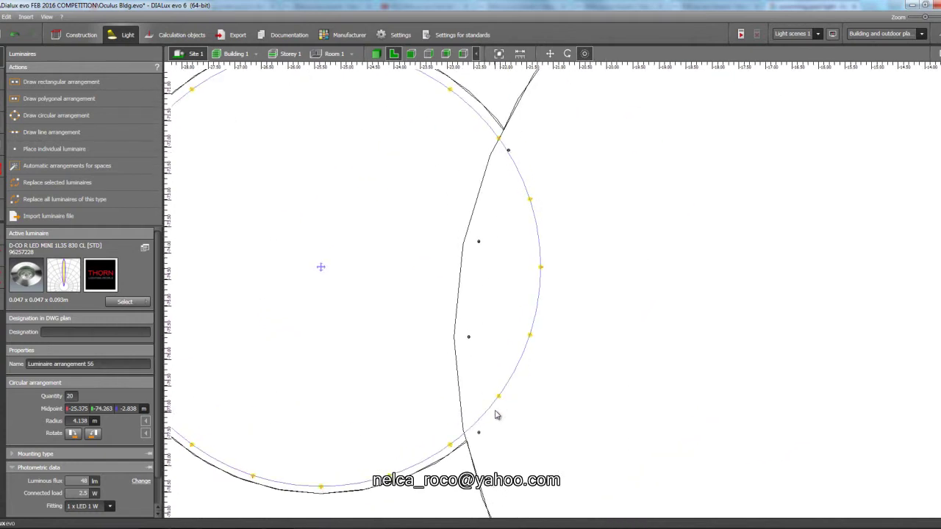
left_click_drag(478, 376, 529, 420)
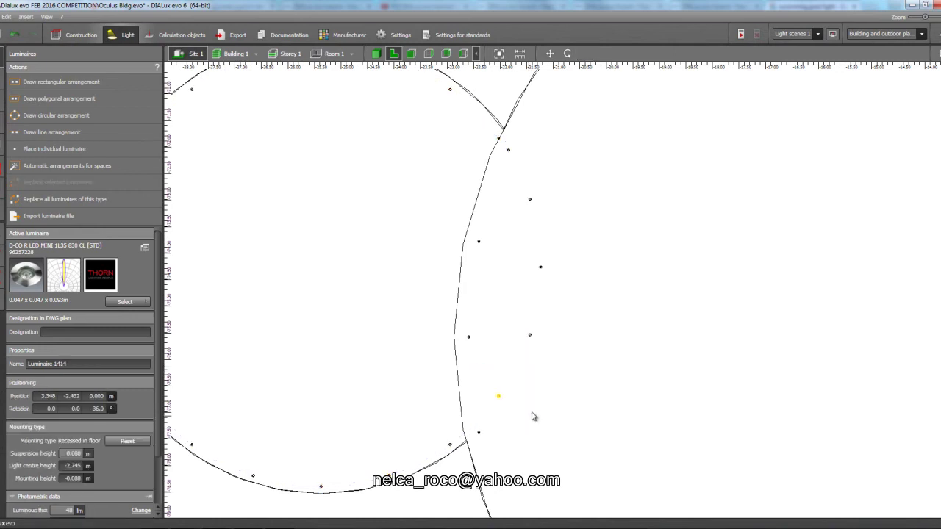
left_click_drag(510, 247, 578, 370)
key("Delete")
left_click_drag(518, 181, 576, 238)
key("Delete")
left_click_drag(505, 146, 530, 184)
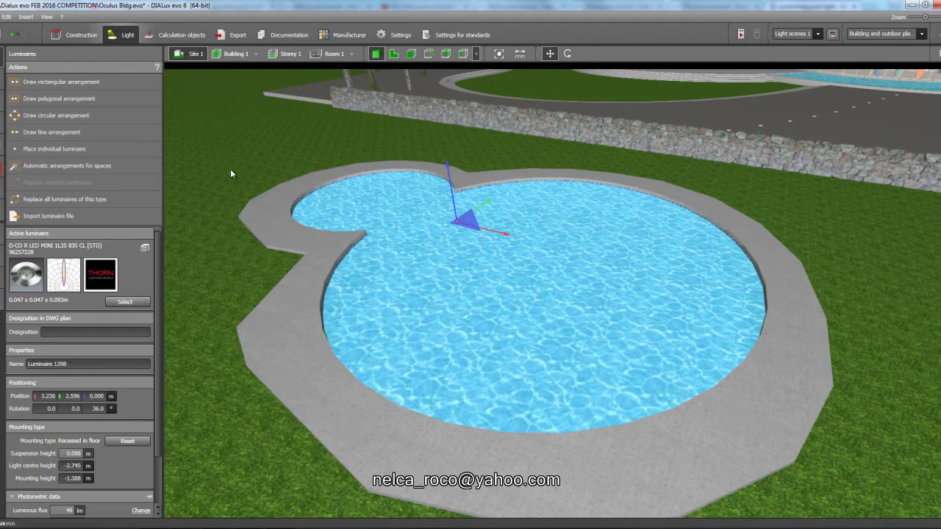
Step: Examine the demonstration pool and the surrounding building site from several distances and angles in 3D
middle_click_drag(251, 183, 327, 211)
scroll(327, 211, "down", 5)
scroll(210, 93, "down", 1)
left_click(248, 147)
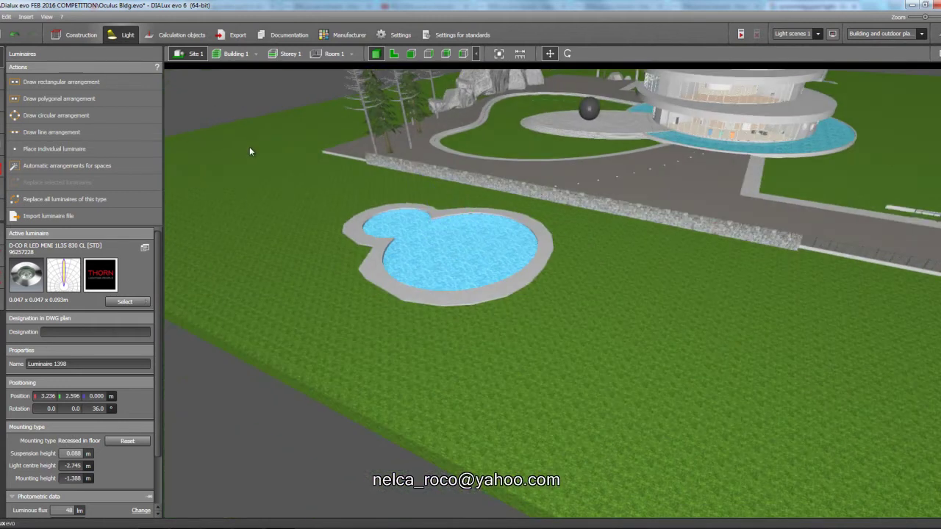
right_click_drag(248, 147, 309, 180)
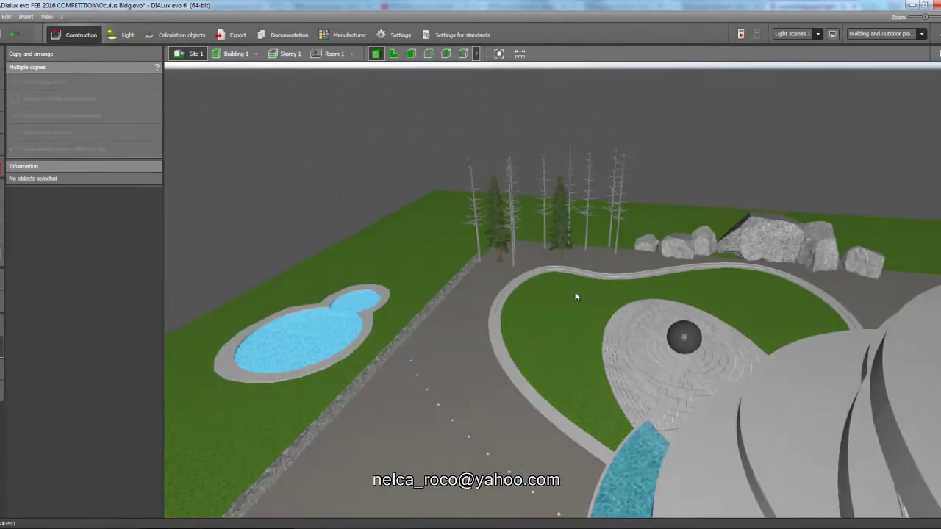
right_click_drag(578, 294, 514, 321)
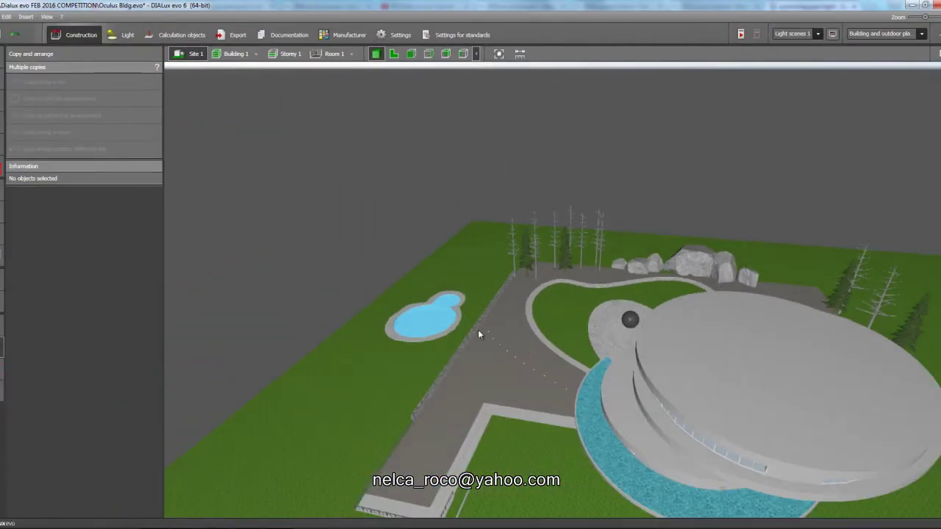
scroll(570, 367, "down", 2)
scroll(570, 367, "up", 4)
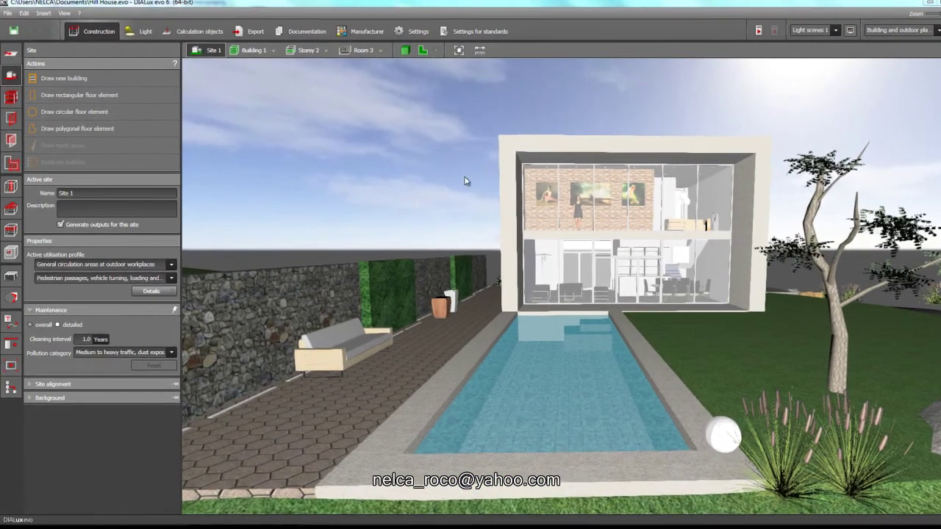
Step: Examine the pool, garden and house of the Hill House project from several angles in 3D
right_click_drag(449, 188, 492, 257)
left_click(13, 279)
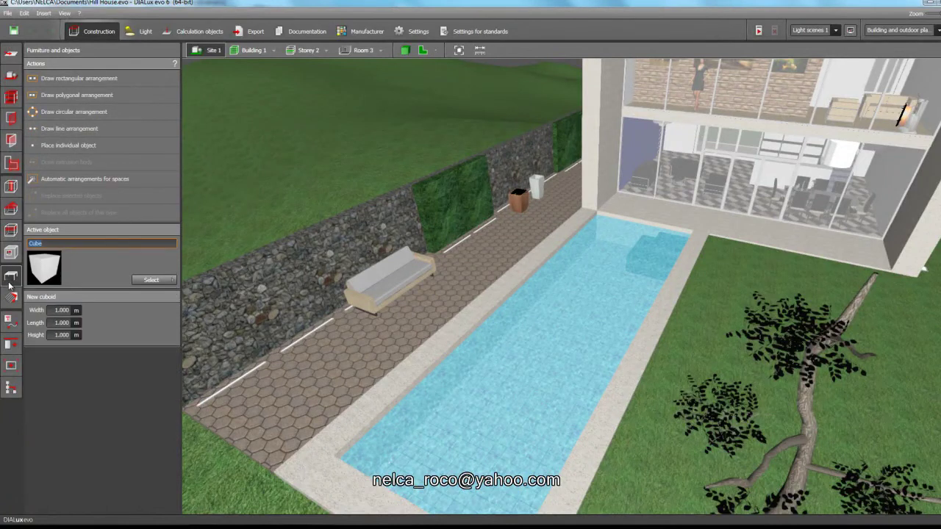
middle_click_drag(429, 243, 431, 268)
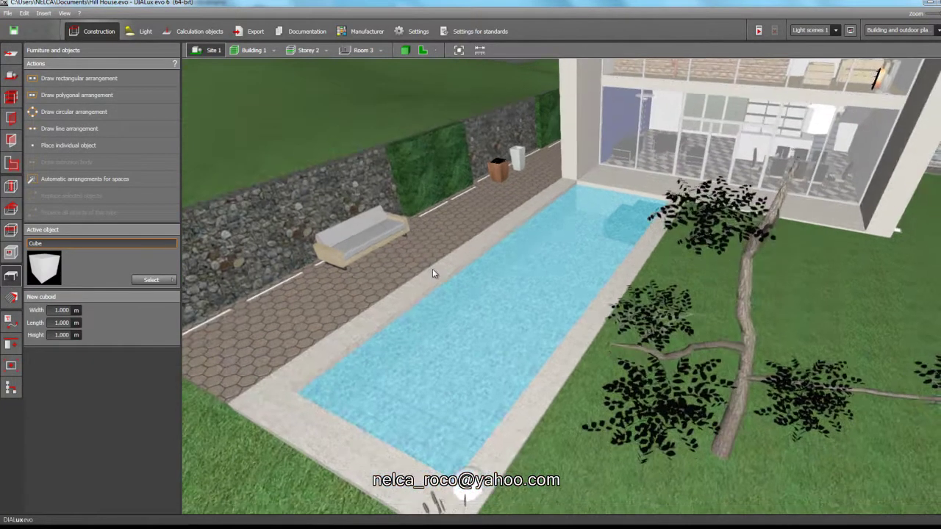
scroll(431, 268, "down", 4)
right_click_drag(606, 357, 562, 324)
middle_click_drag(635, 291, 455, 308)
right_click_drag(456, 308, 412, 438)
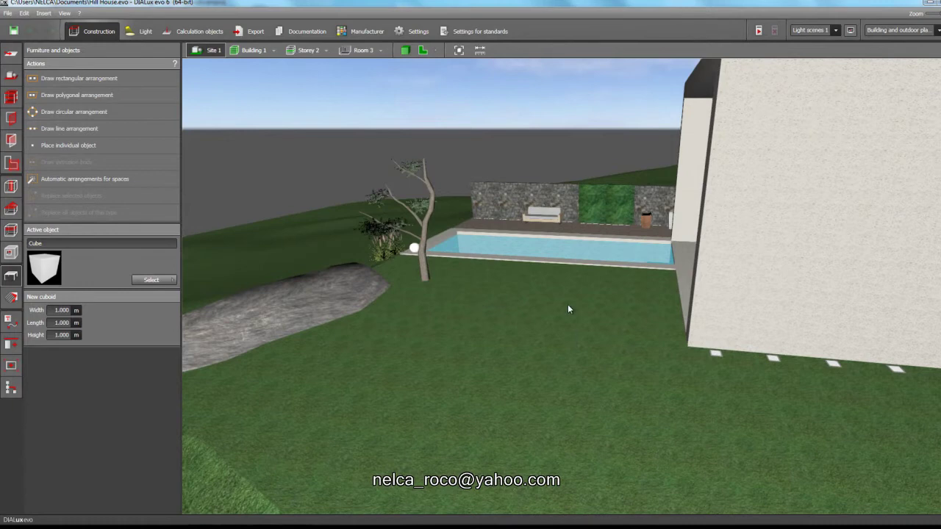
right_click_drag(515, 375, 424, 74)
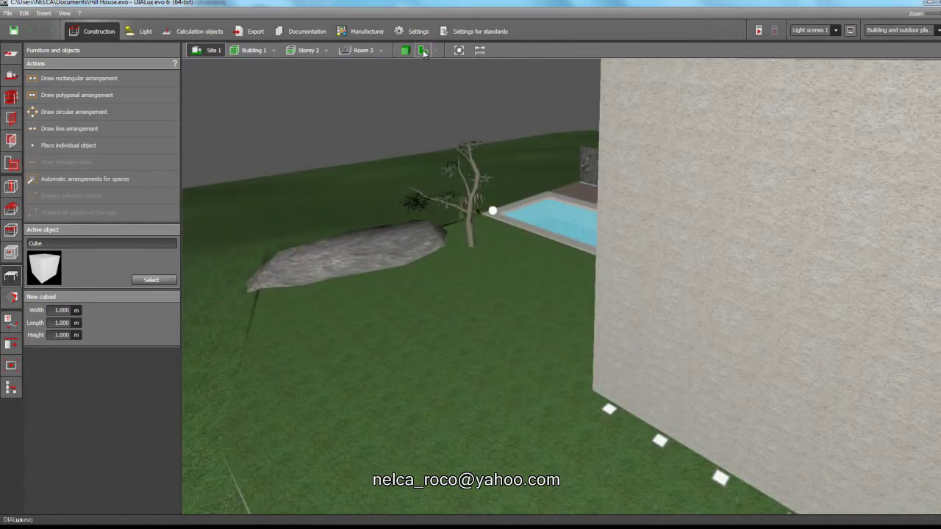
Step: Place a single cube in plan on the open lawn beside the existing rectangular pool
left_click(423, 50)
scroll(502, 197, "up", 5)
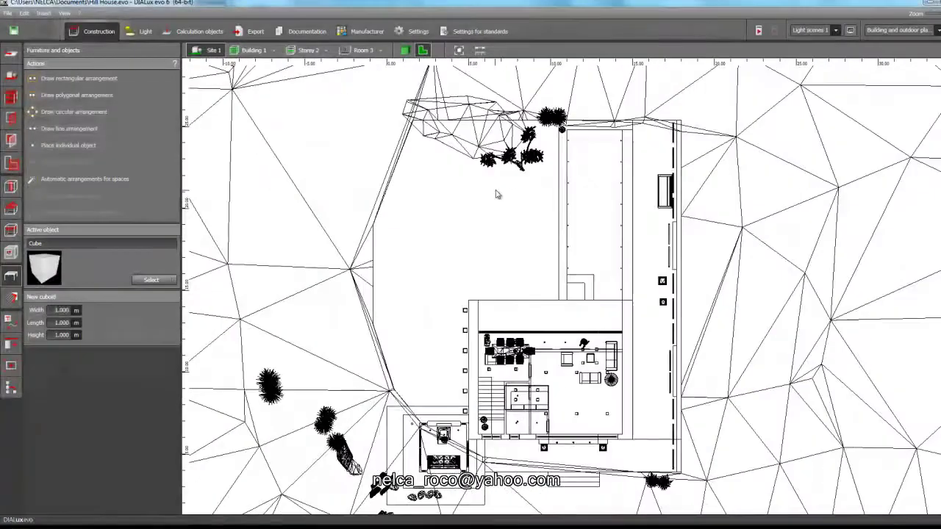
scroll(501, 196, "up", 2)
left_click(68, 144)
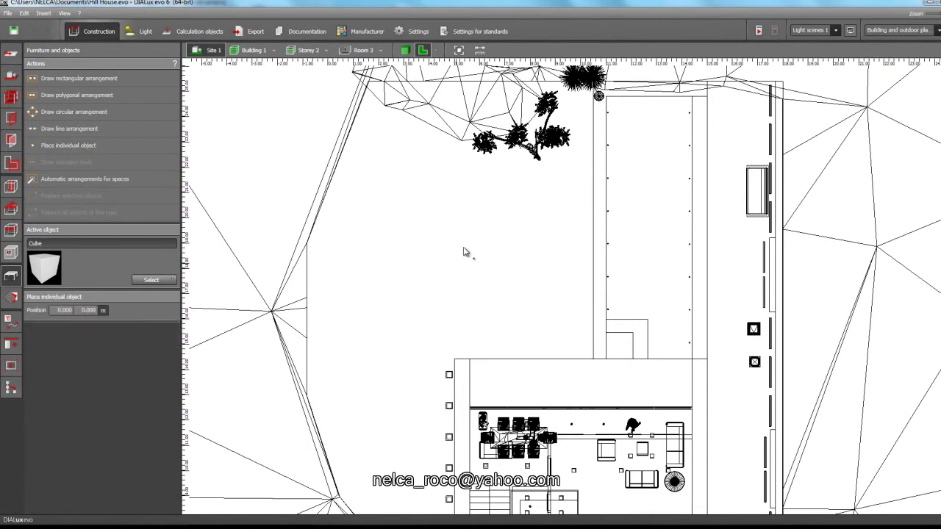
left_click(450, 239)
Step: Scale the cube in plan into a rectangular block about 6.3 m by 4.5 m
right_click(462, 242)
left_click(334, 273)
left_click_drag(290, 235, 410, 236)
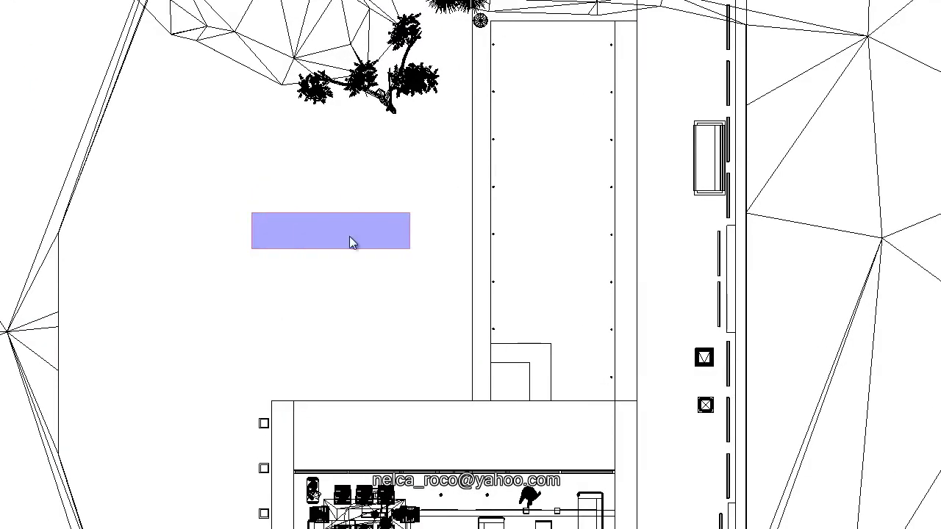
left_click_drag(251, 237, 115, 233)
left_click_drag(269, 213, 269, 141)
left_click_drag(266, 249, 267, 330)
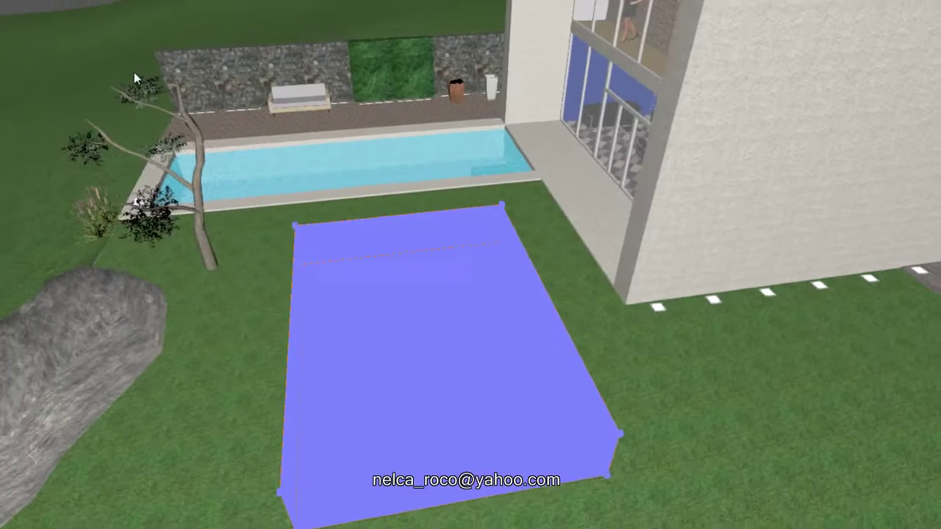
Step: Copy the block on the lawn in plan and paste the duplicate at the same position
scroll(391, 231, "down", 4)
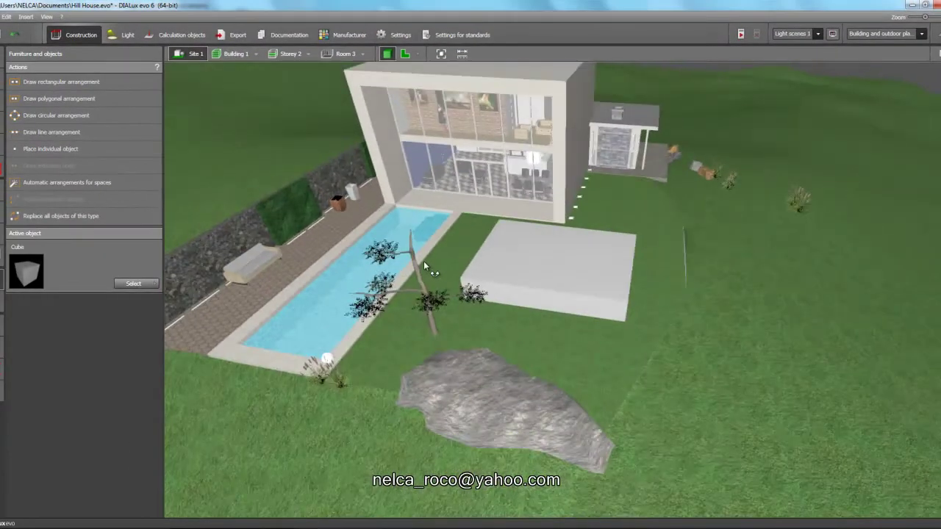
right_click_drag(433, 262, 409, 256)
scroll(543, 254, "up", 3)
scroll(383, 290, "up", 1)
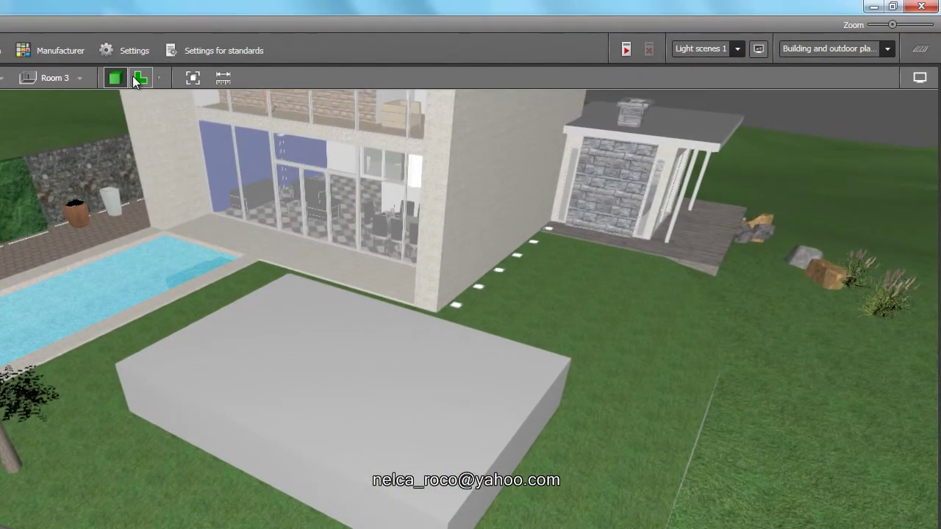
left_click(139, 78)
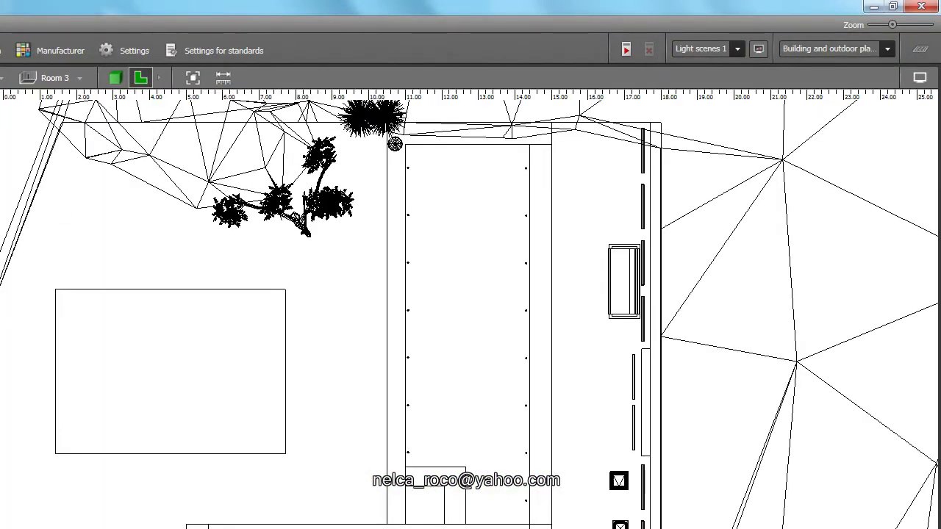
left_click(159, 372)
right_click(167, 362)
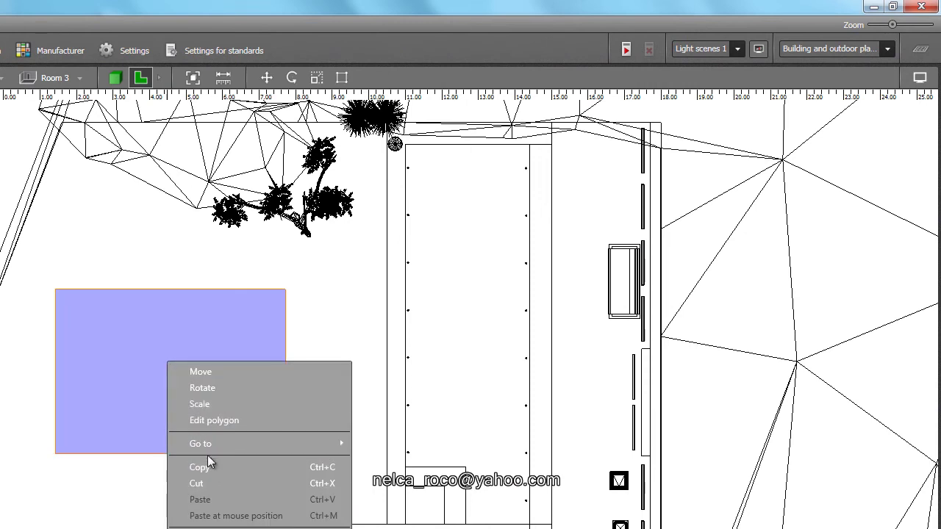
left_click(210, 468)
right_click(204, 354)
left_click(262, 493)
Step: Scale the duplicate block inward on all four sides to about 5.32 m by 3.64 m
right_click(195, 341)
left_click(221, 378)
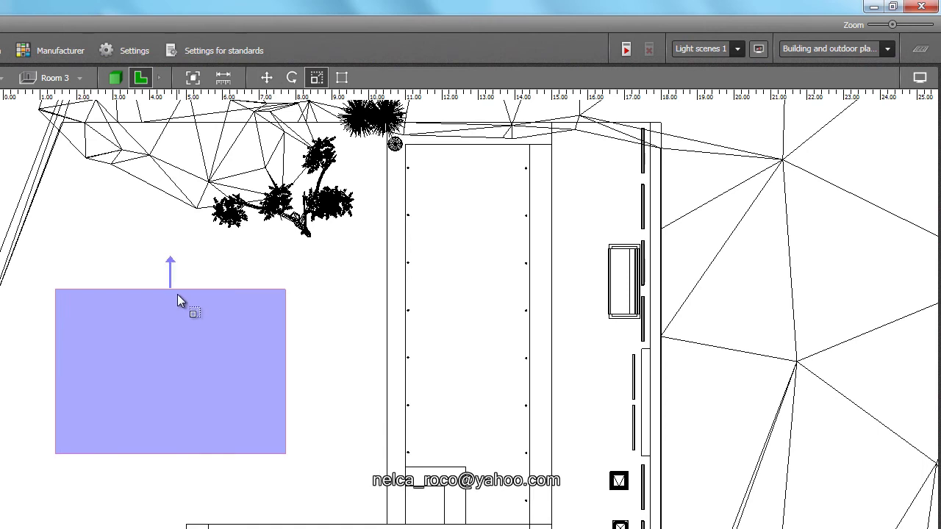
left_click_drag(176, 297, 177, 305)
left_click_drag(167, 455, 167, 438)
left_click_drag(58, 369, 74, 372)
left_click_drag(289, 364, 267, 372)
Step: Move the smaller block slightly upward in an elevation view so it rises above the base of the larger block
left_click(115, 77)
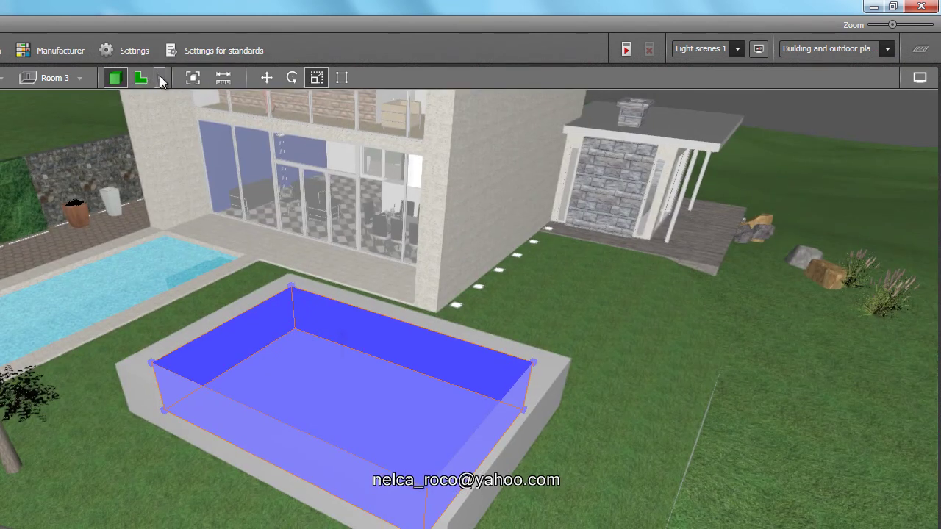
left_click(161, 78)
left_click(195, 77)
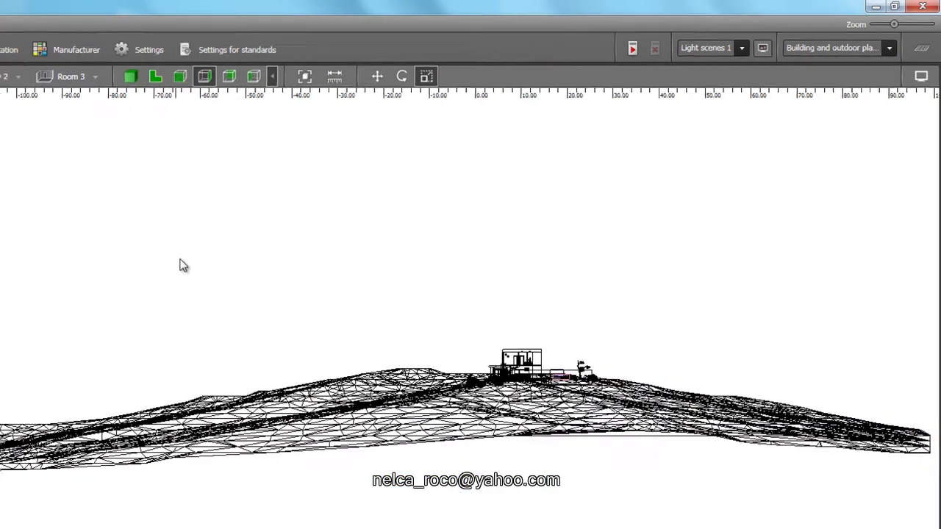
scroll(477, 339, "up", 5)
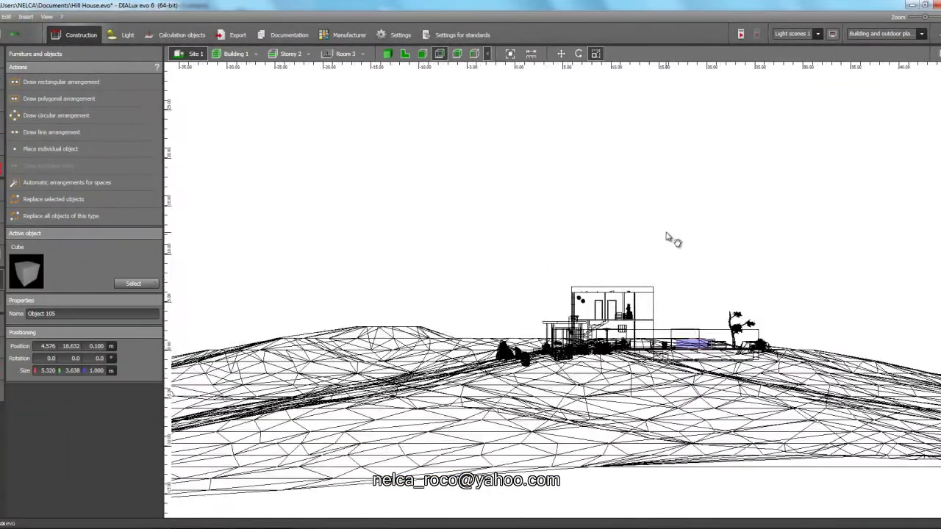
scroll(670, 239, "up", 10)
right_click(634, 308)
left_click(649, 317)
left_click_drag(607, 312, 605, 300)
key("Escape")
left_click(388, 54)
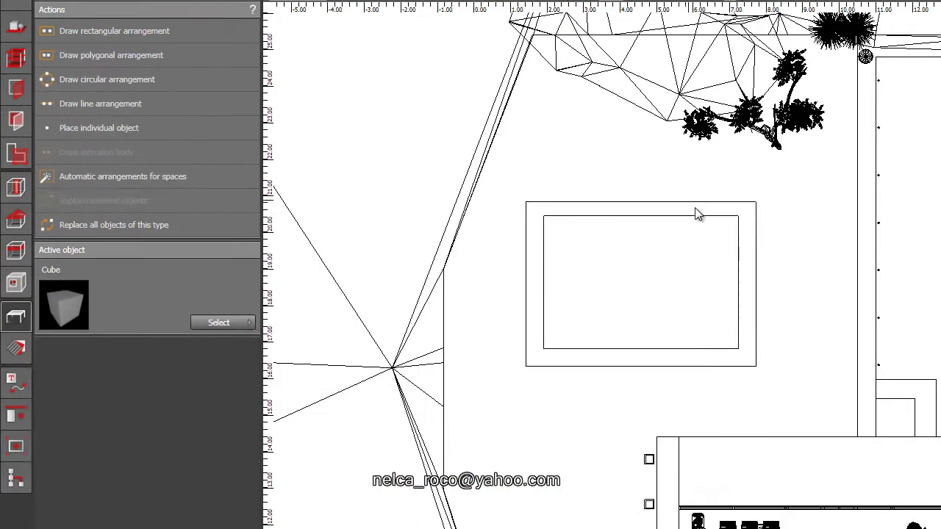
Step: Select both blocks in plan and subtract the smaller inner block from the larger outer one
left_click(737, 255)
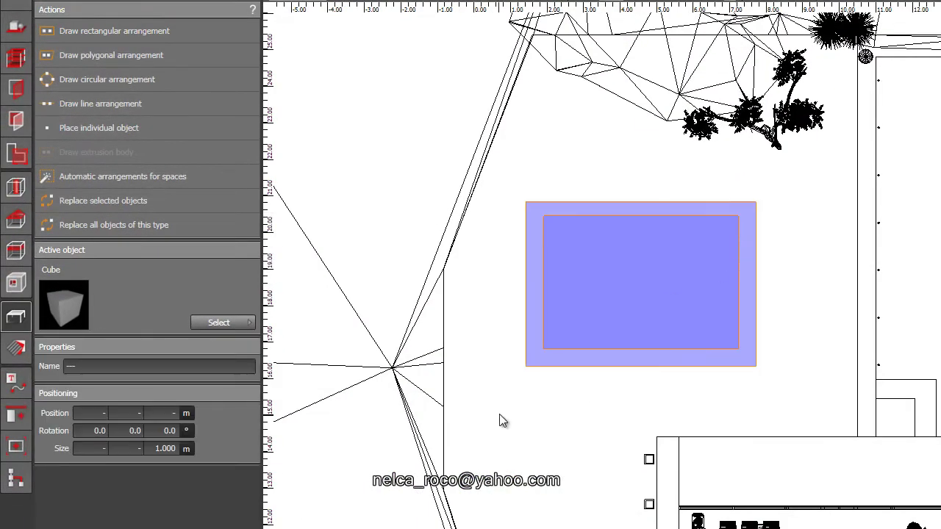
left_click(17, 382)
left_click(17, 416)
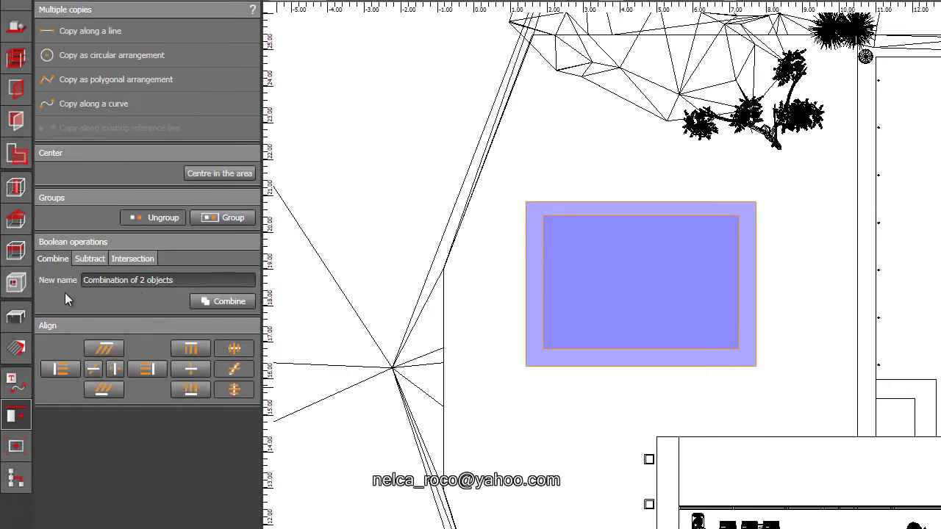
left_click(82, 259)
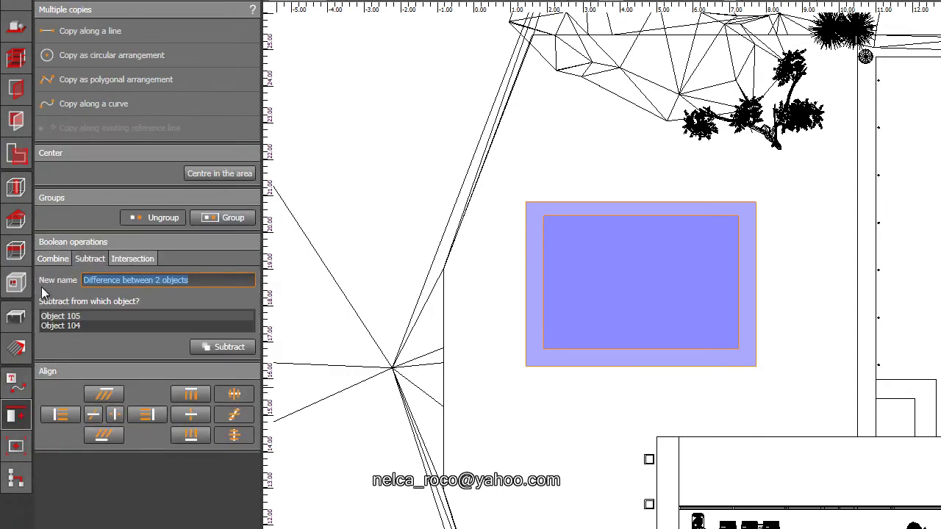
left_click(60, 322)
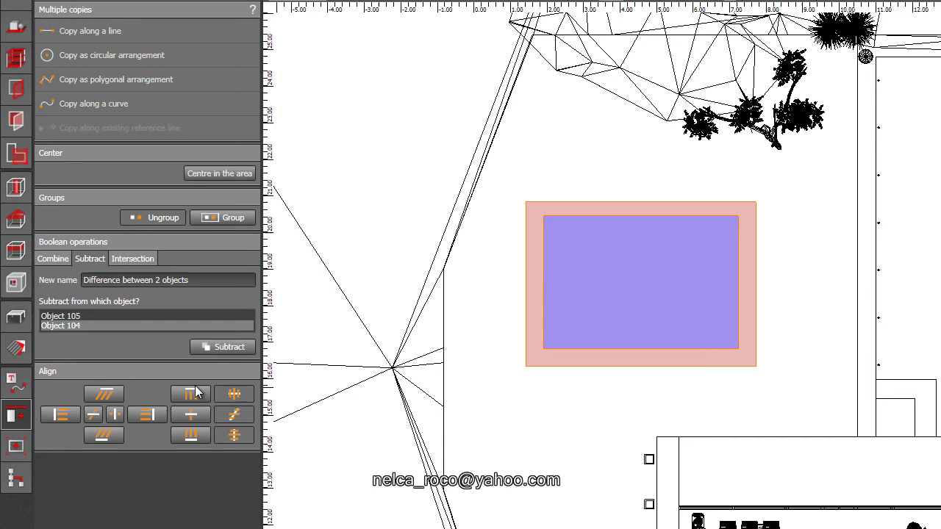
left_click(224, 347)
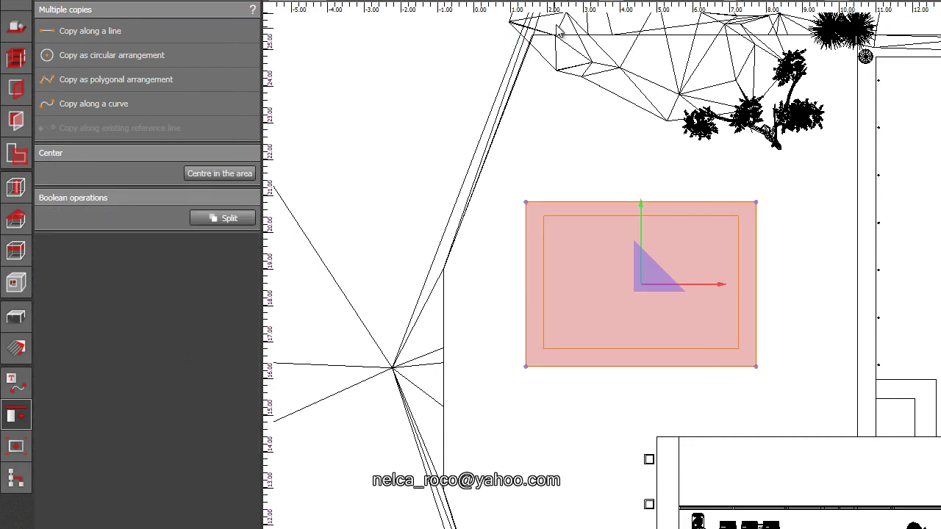
Step: Pick the undressed concrete light material from the existing pool surround and apply it to the new hollow basin in 3D
left_click(587, 1)
middle_click_drag(471, 80, 503, 71)
left_click(735, 177)
middle_click_drag(735, 177, 709, 153)
left_click(17, 349)
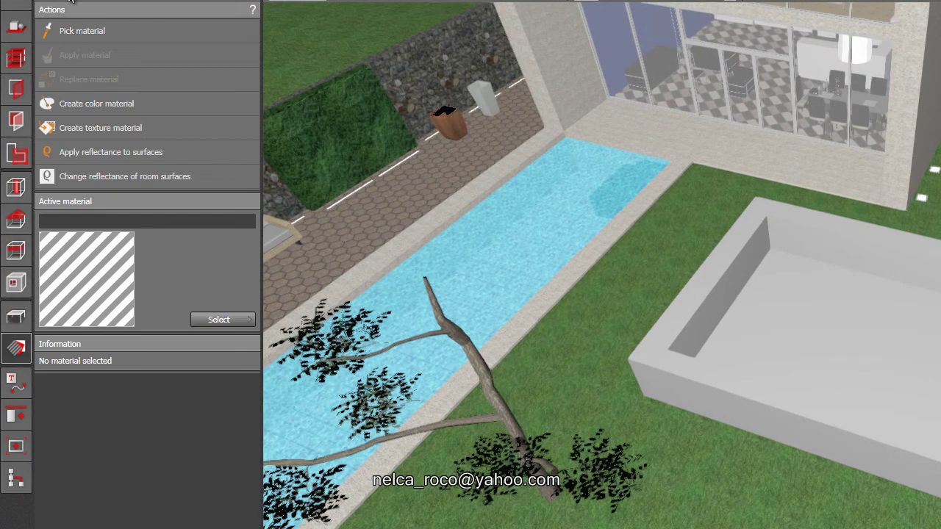
left_click(516, 338)
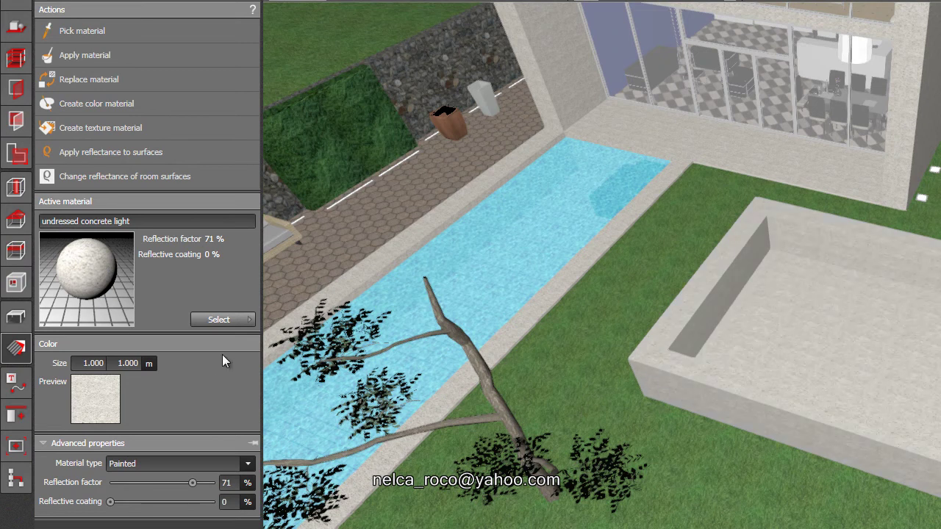
Step: Create a new texture material from the blue mosaic image named tile
left_click(250, 320)
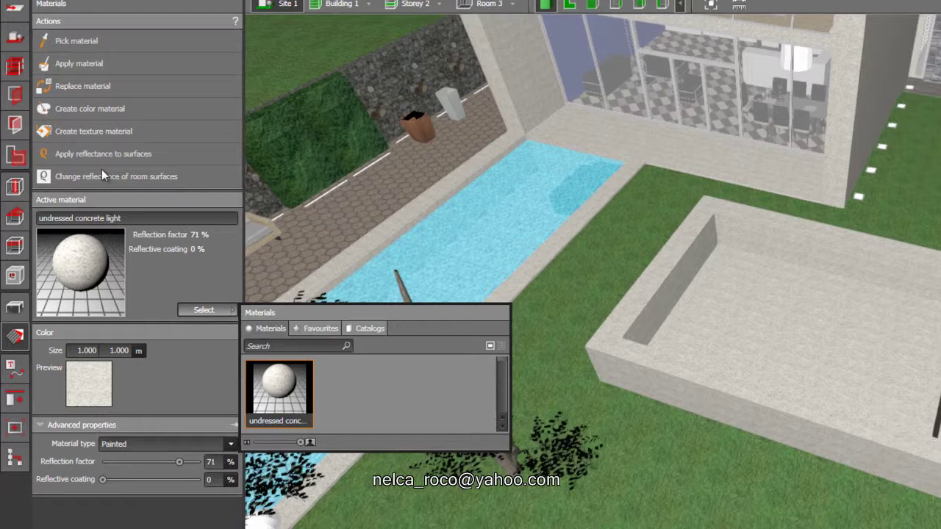
left_click(64, 128)
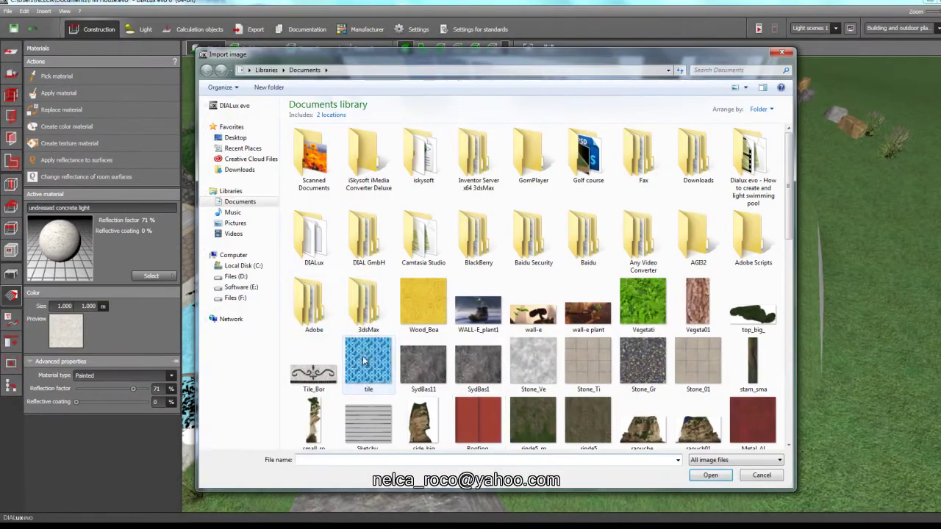
double_click(372, 356)
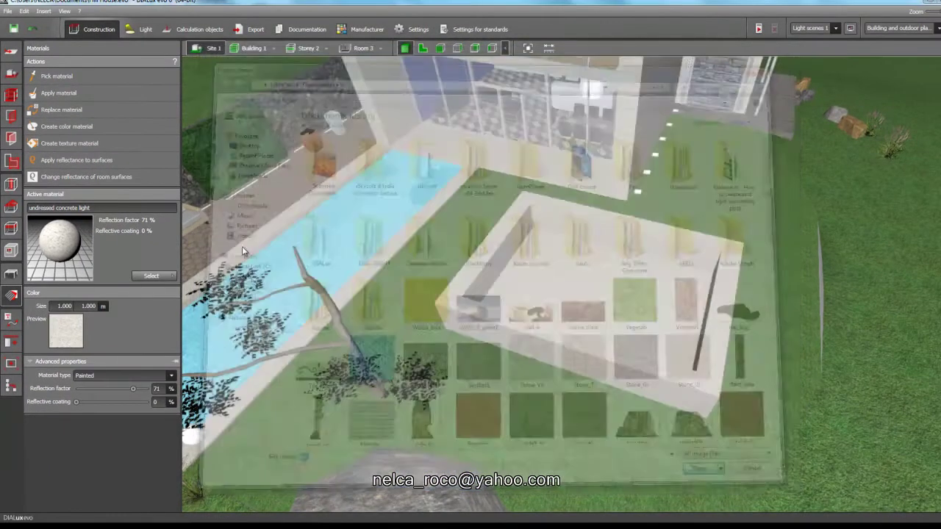
Step: Apply the blue tile texture to the floor and all inner walls of the rectangular concrete basin in 3D
left_click(83, 110)
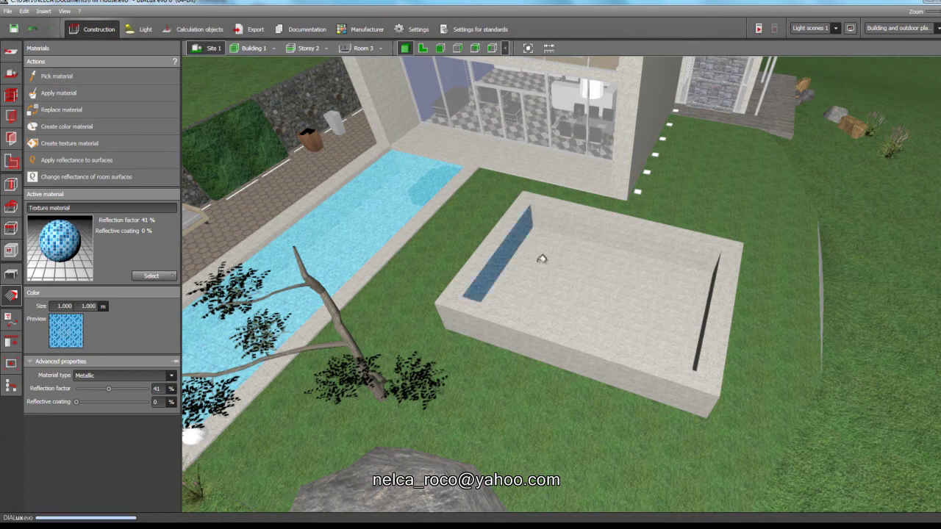
left_click(560, 228)
left_click(669, 258)
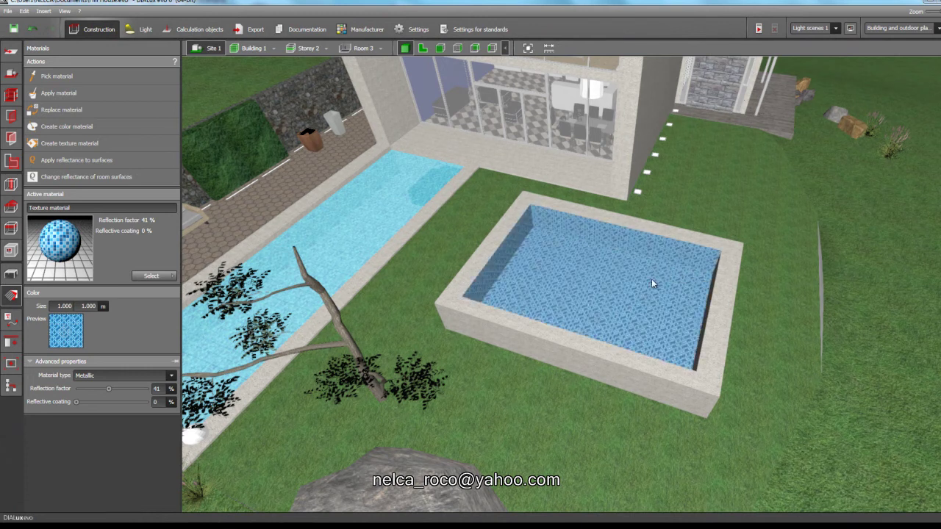
right_click_drag(578, 333, 652, 257)
scroll(652, 257, "up", 2)
left_click(57, 93)
left_click(521, 226)
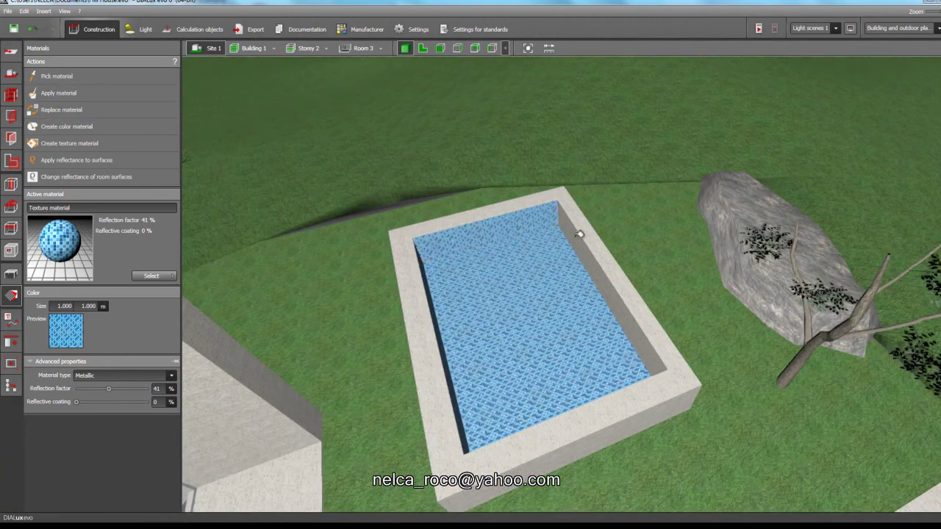
left_click(577, 244)
Step: Place a cube inside the basin in plan and scale it to 5.399 m by 3.737 m with a height of 0.05 m
left_click(423, 48)
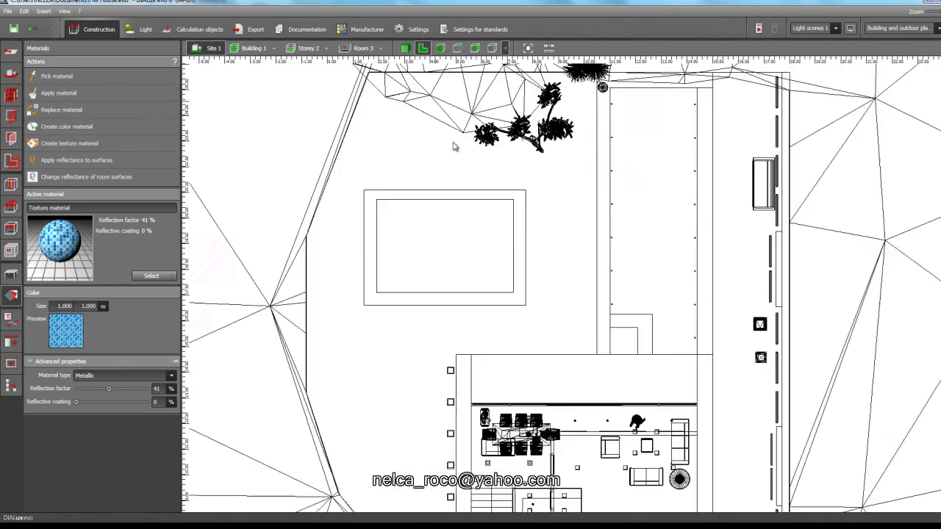
left_click(11, 275)
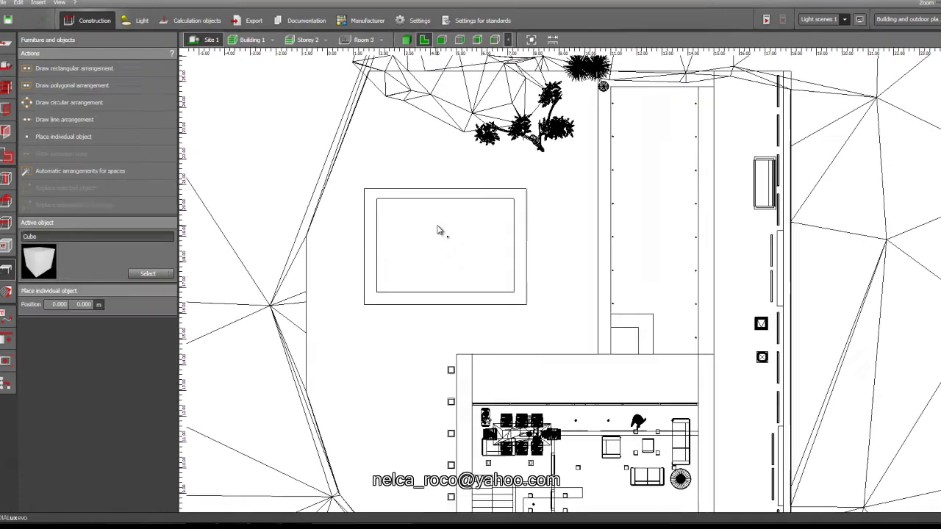
left_click(435, 232)
right_click(436, 231)
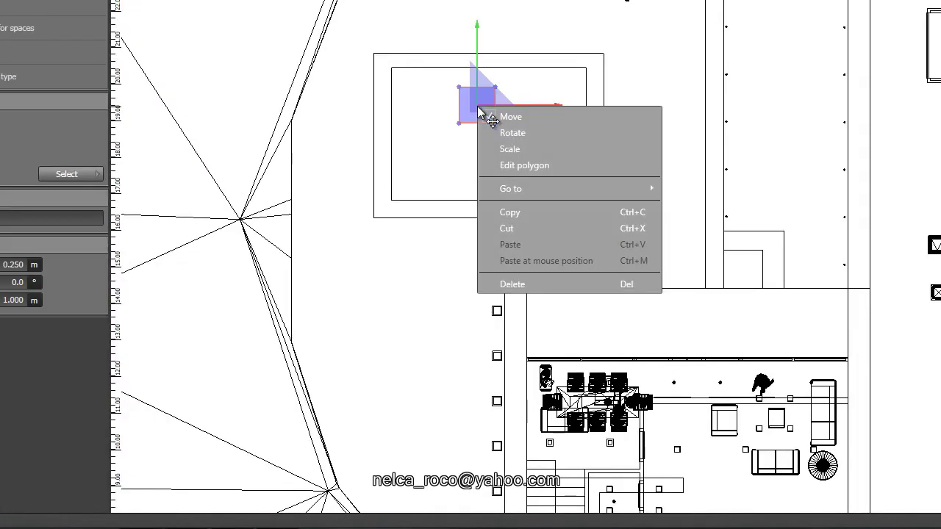
left_click(506, 149)
left_click(15, 300)
type(".05")
left_click(17, 283)
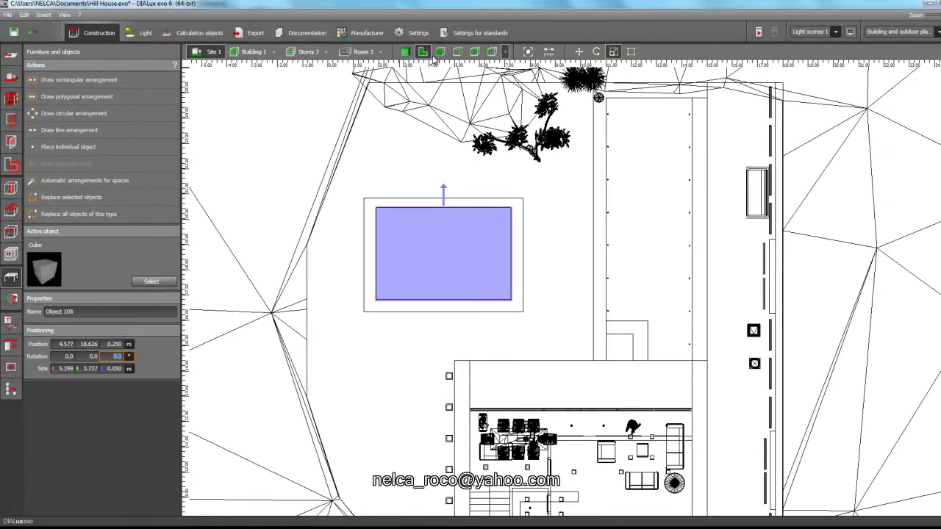
Step: Raise the thin slab in elevation to a height of 1.000 m, just below the basin's rim
left_click(440, 51)
middle_click_drag(545, 237, 558, 196)
scroll(559, 195, "up", 2)
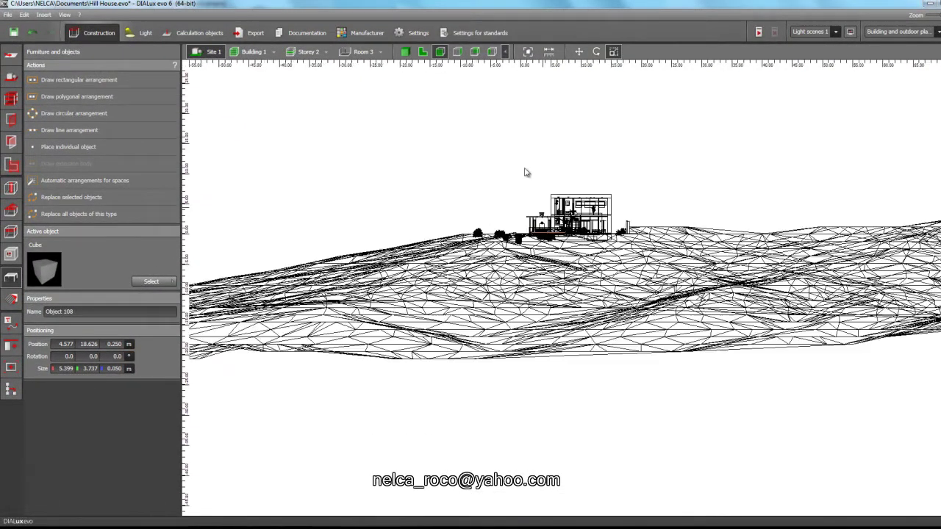
left_click(457, 52)
right_click(628, 343)
left_click(637, 350)
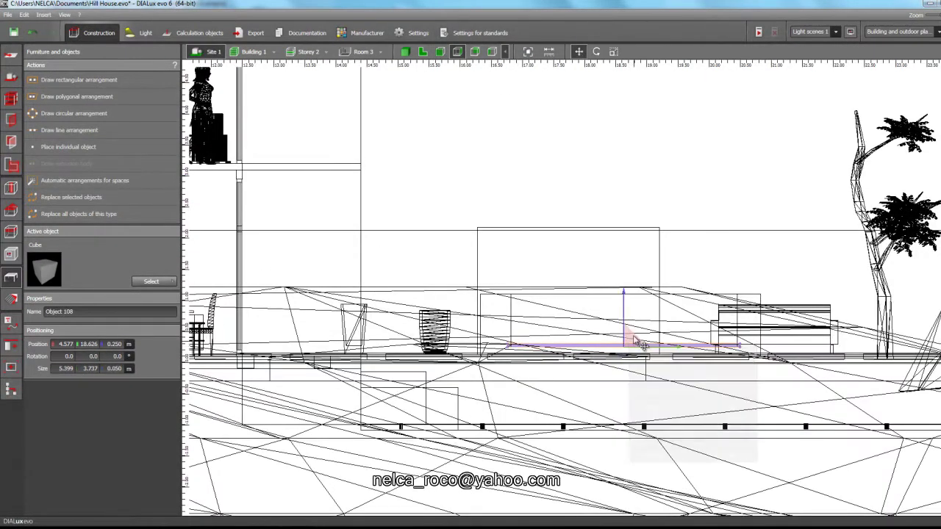
left_click_drag(627, 308, 624, 260)
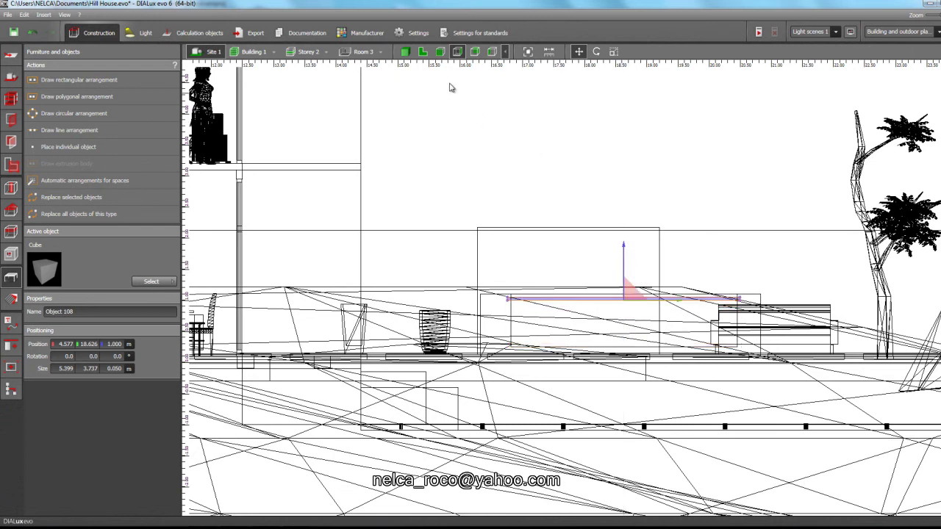
left_click(405, 51)
scroll(437, 150, "down", 1)
left_click(474, 173)
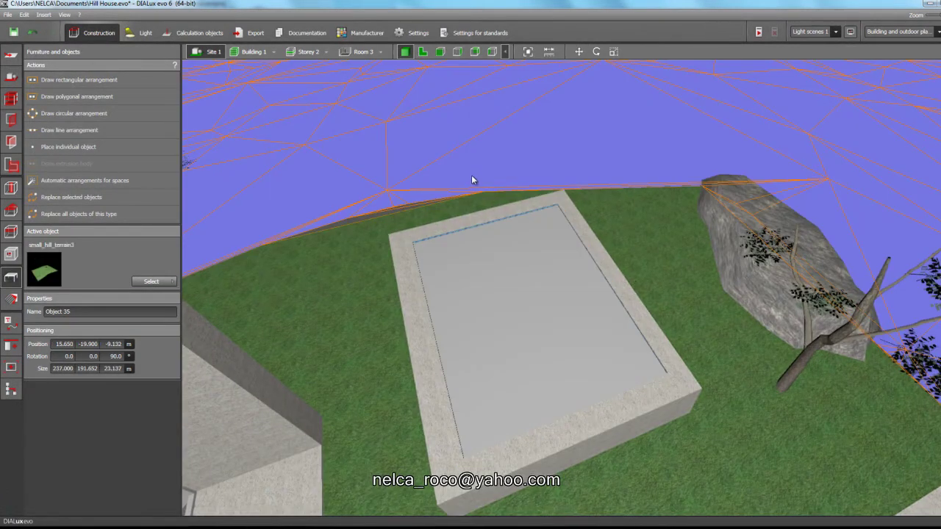
Step: Pick the Water surface 1 material from the existing long pool and apply it to the slab in the basin
right_click_drag(562, 326, 472, 277)
middle_click_drag(472, 277, 493, 302)
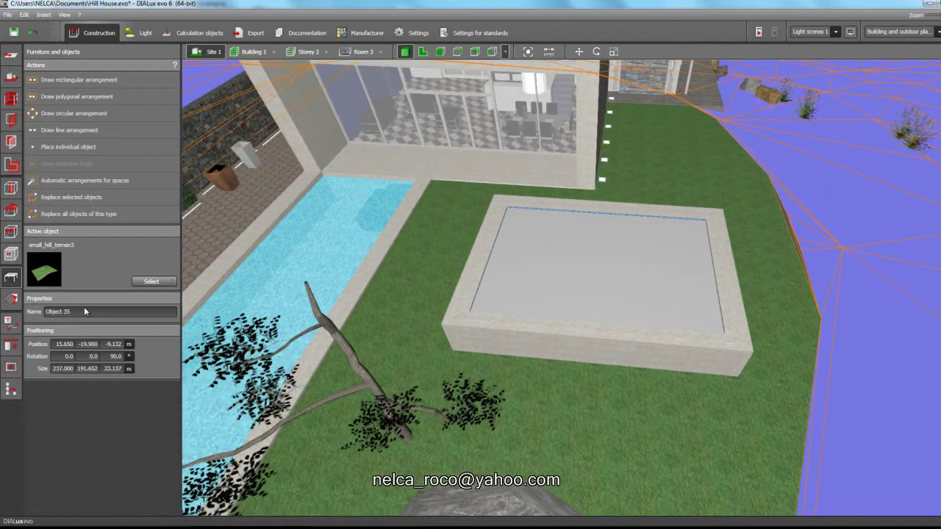
left_click(11, 301)
left_click(32, 98)
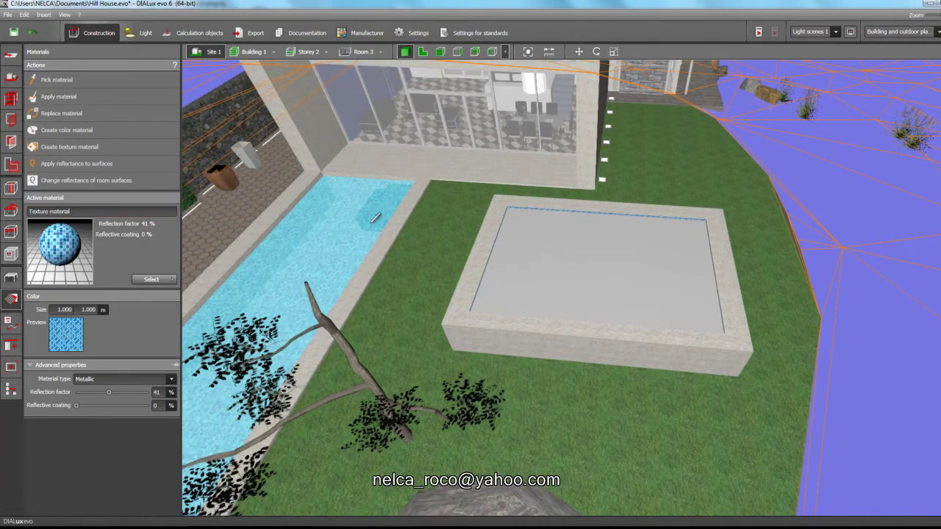
scroll(75, 257, "down", 1)
left_click(524, 289)
right_click_drag(524, 289, 440, 258)
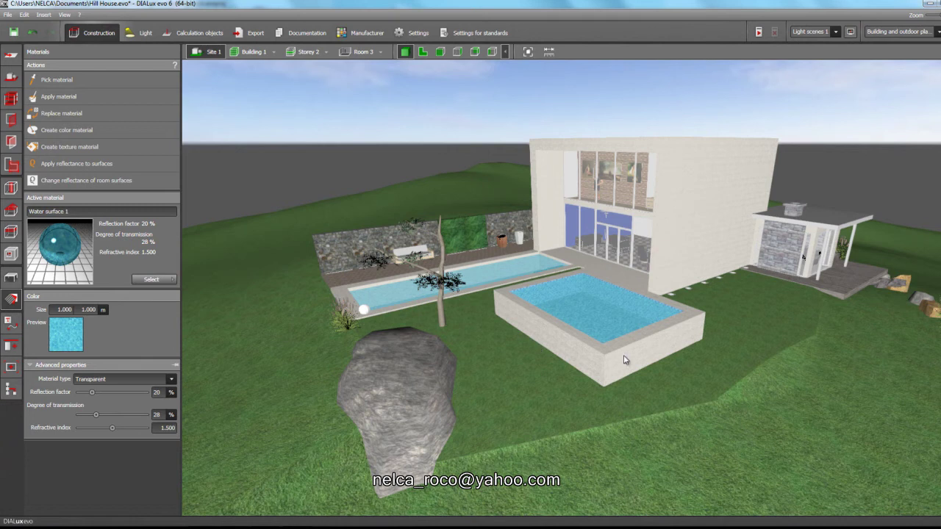
Step: Select the basin and its water slab together and lower them into the ground so the slab sits at about 0.1 m
left_click(457, 53)
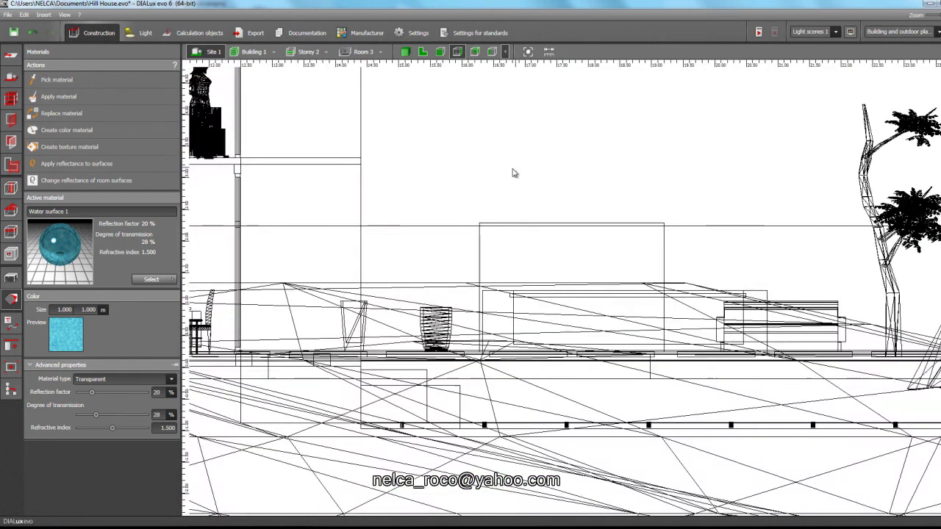
left_click(423, 51)
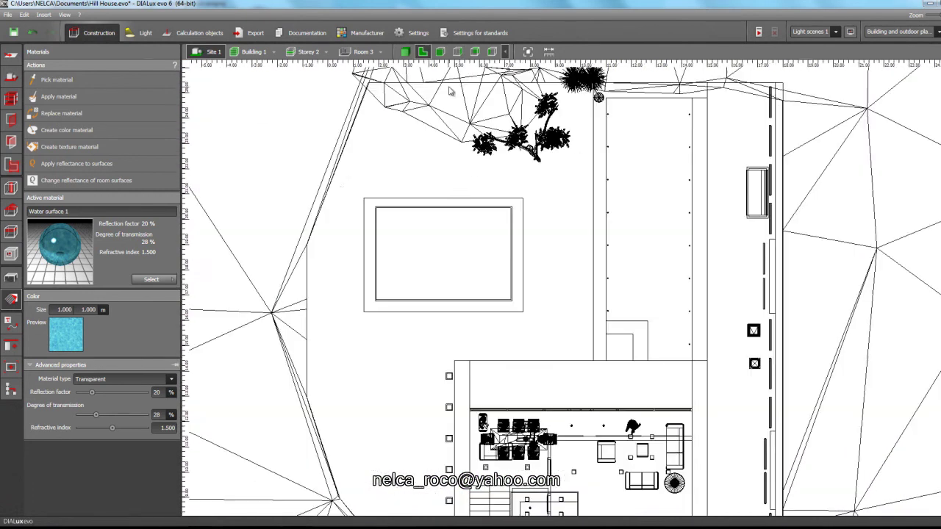
left_click_drag(341, 187, 543, 345)
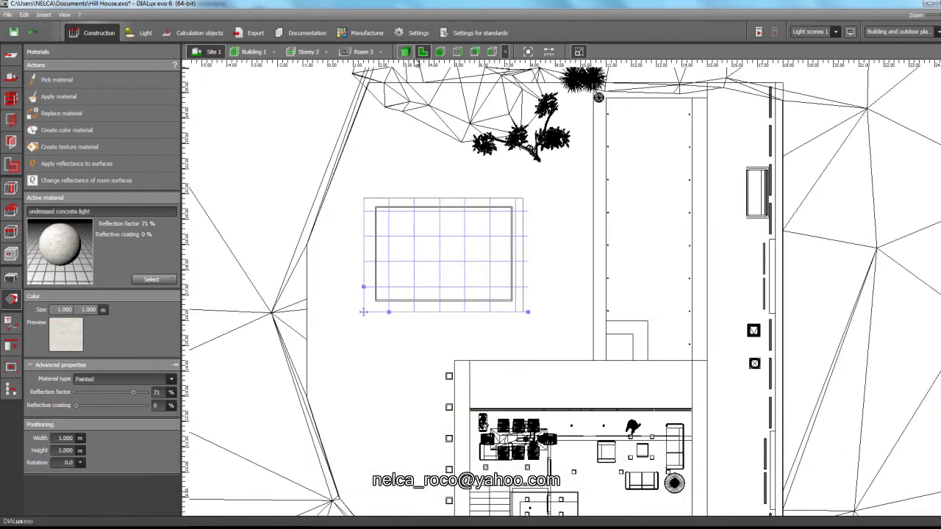
left_click(11, 278)
left_click_drag(357, 177, 548, 342)
left_click(443, 53)
right_click_drag(545, 219, 542, 161)
left_click(456, 52)
scroll(550, 208, "up", 3)
right_click(563, 300)
left_click(581, 307)
left_click_drag(616, 304, 629, 390)
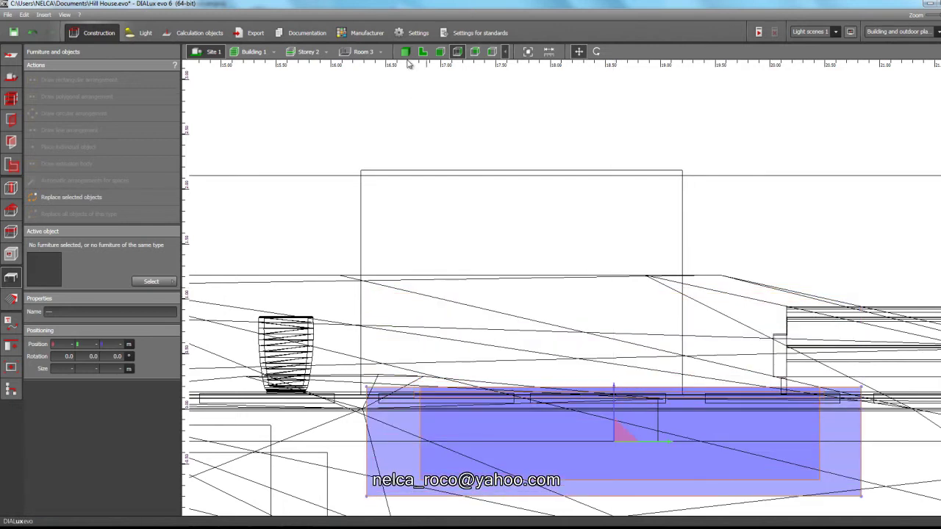
left_click(405, 51)
left_click(409, 116)
right_click_drag(417, 129, 466, 175)
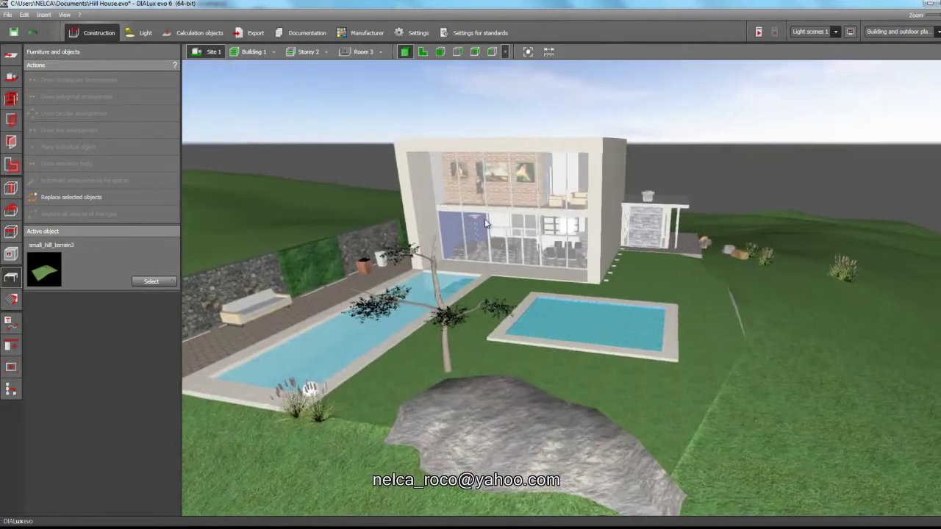
Step: Delete the water slab temporarily to inspect the ground inside the sunken basin, and undo the deletion
scroll(495, 285, "up", 3)
right_click_drag(496, 287, 462, 312)
scroll(523, 297, "up", 3)
scroll(463, 316, "down", 3)
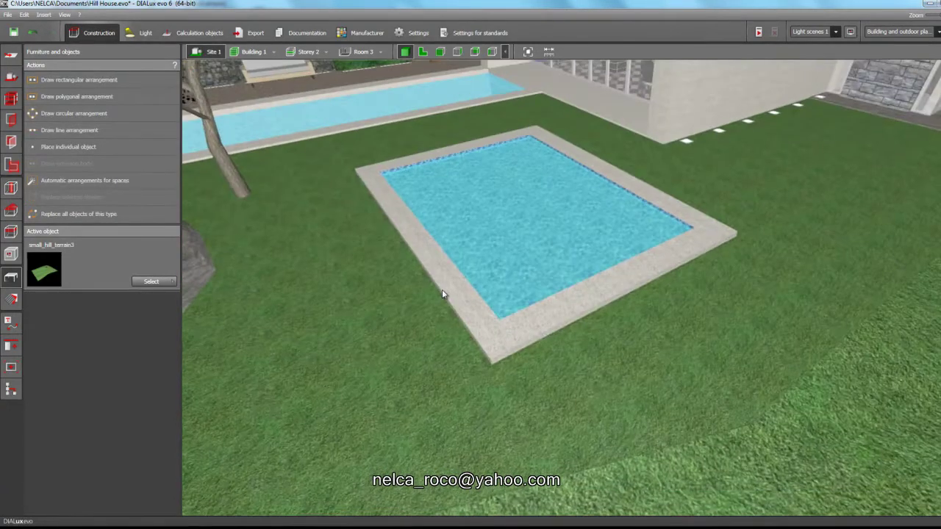
left_click(483, 265)
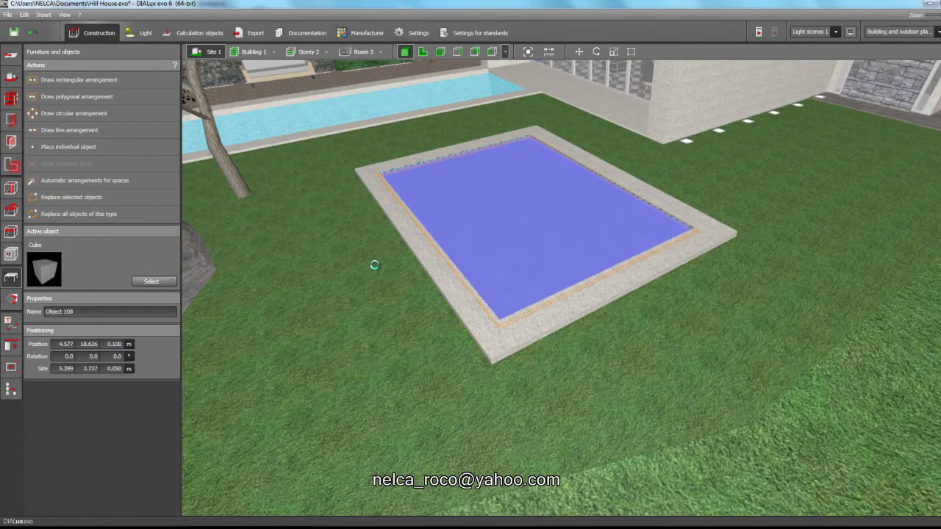
key("Delete")
right_click_drag(384, 260, 476, 291)
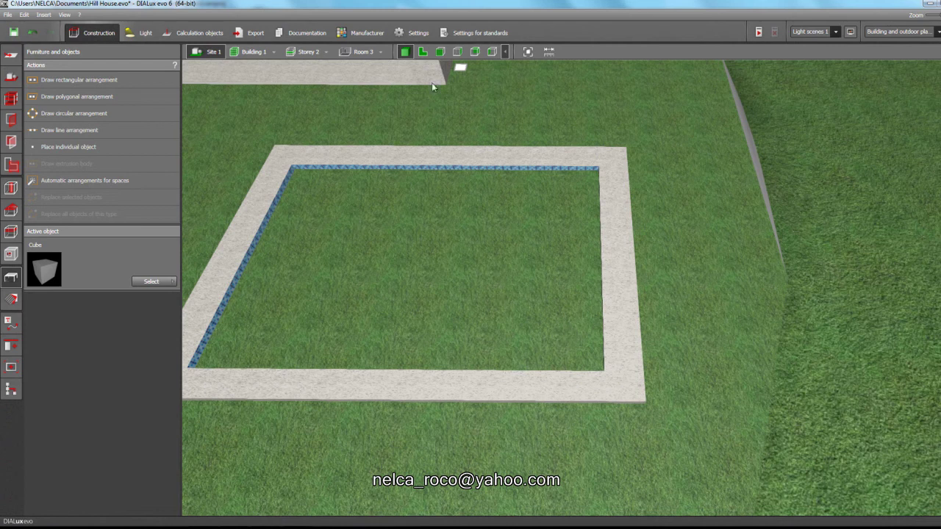
left_click(458, 277)
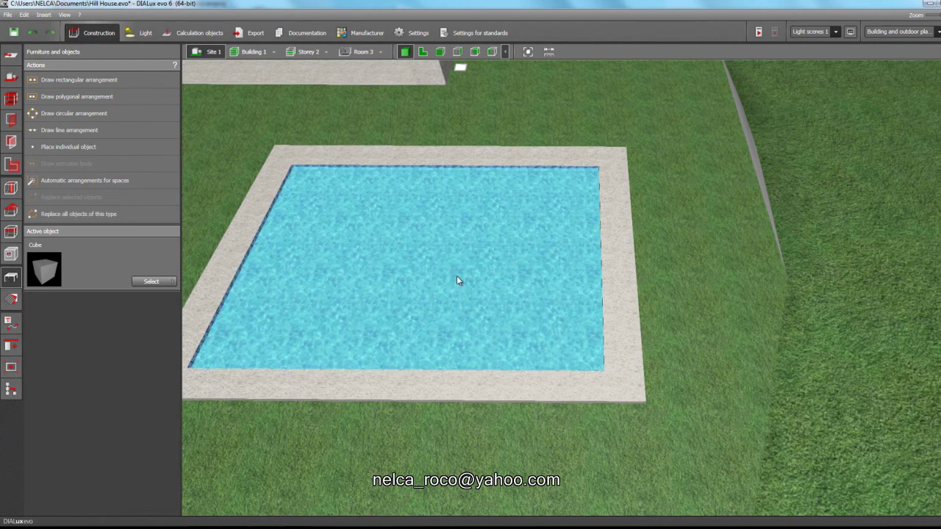
Step: Draw a four-sided cutout in the terrain along the pool's inner edge in plan, about 5.4 m by 3.7 m
left_click(424, 52)
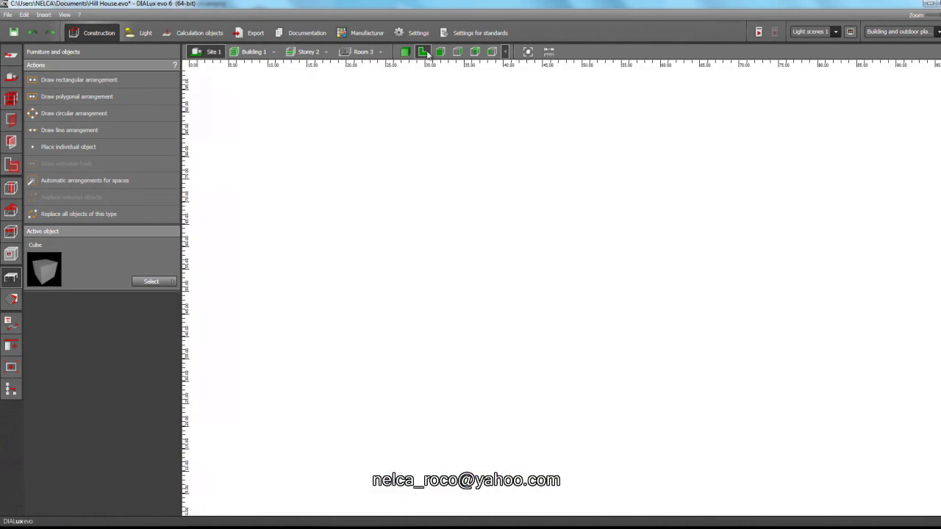
left_click(11, 299)
left_click(11, 253)
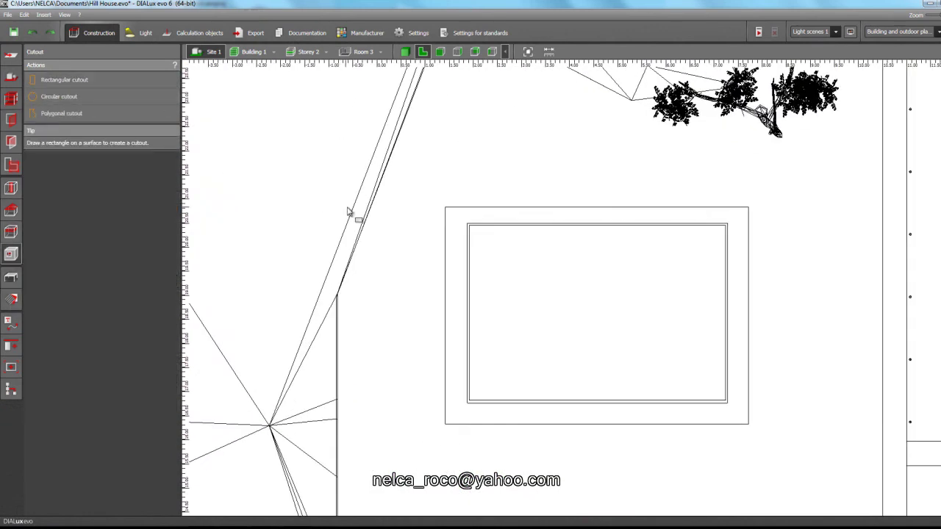
middle_click_drag(481, 221, 447, 195)
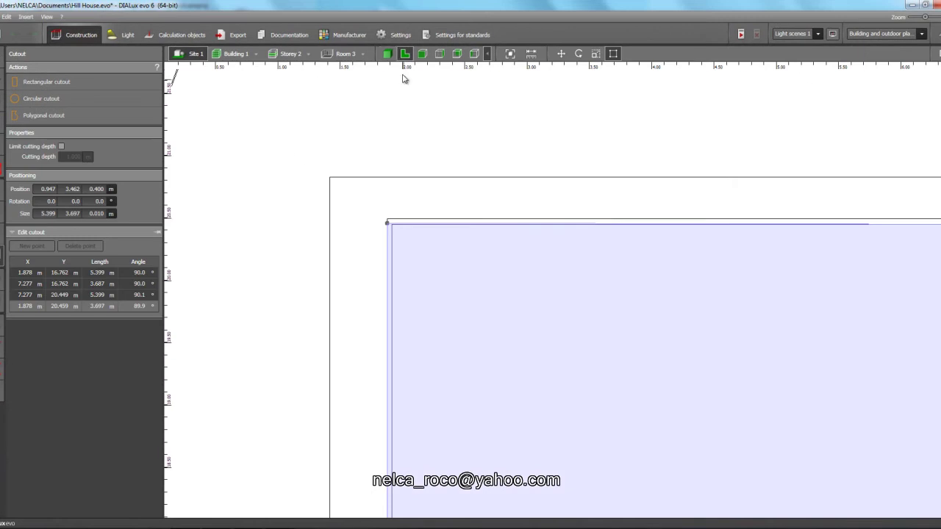
Step: Examine the cut-out rectangular pool, its water and the surrounding lawn from several angles in 3D
left_click(405, 51)
scroll(299, 129, "down", 7)
scroll(750, 126, "down", 3)
right_click_drag(412, 284, 382, 144)
left_click(501, 140)
right_click_drag(501, 139, 548, 230)
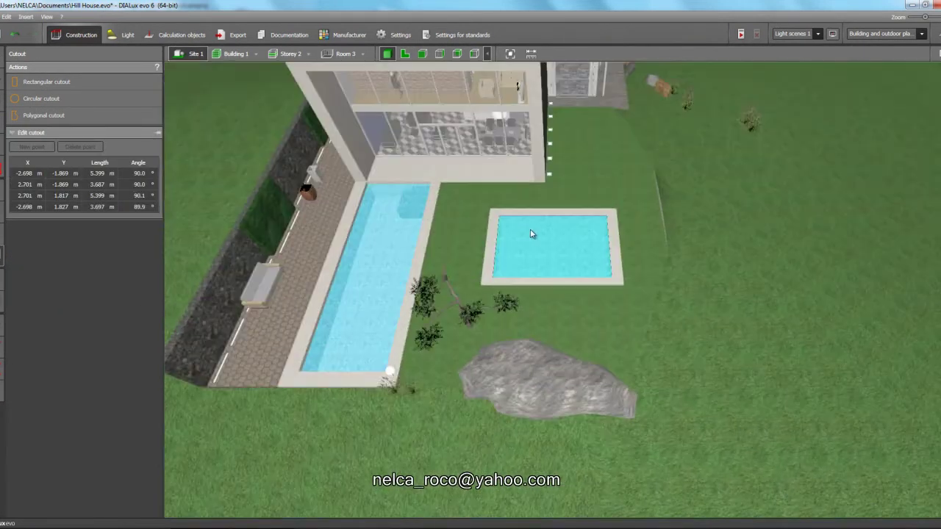
scroll(520, 230, "up", 3)
right_click_drag(444, 268, 335, 246)
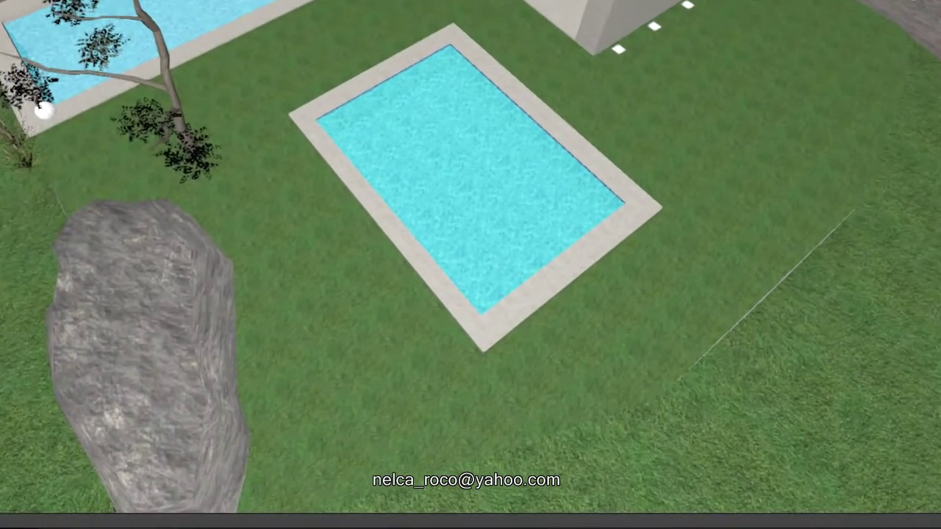
left_click(440, 112)
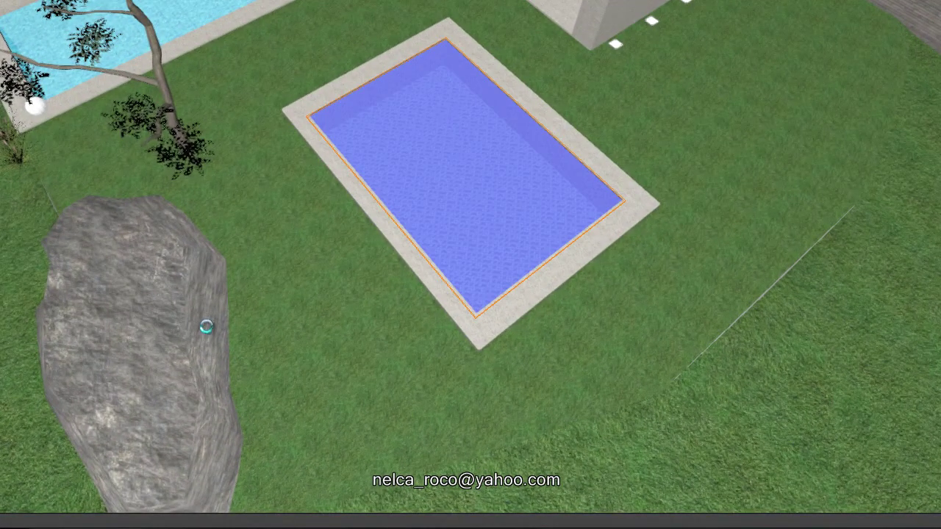
left_click(247, 329)
right_click_drag(242, 287, 292, 212)
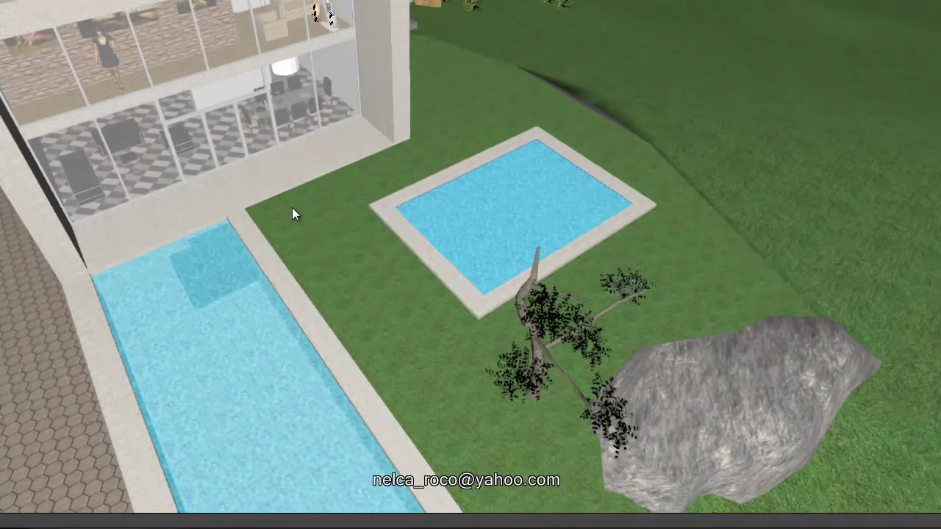
right_click_drag(249, 314, 225, 144)
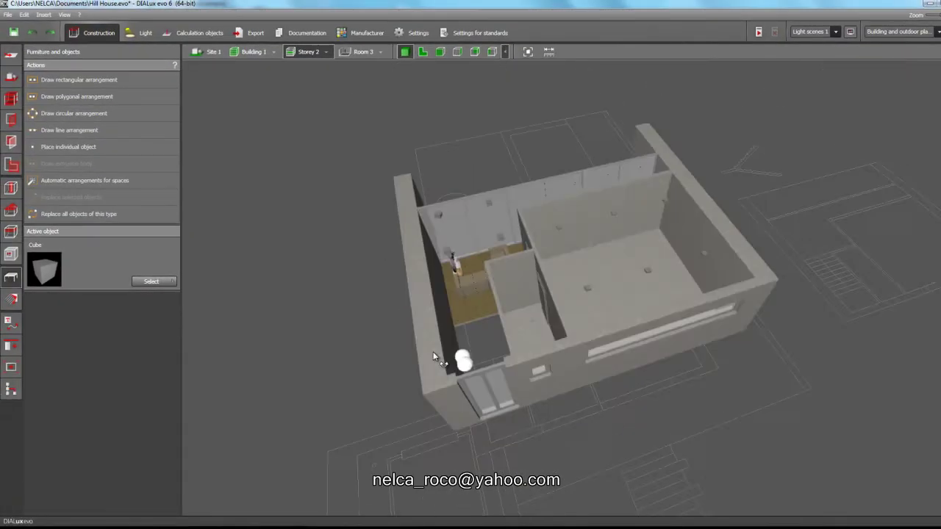
Step: Draw a circular cutout with 32 segments, about 3.1 m across, in the floor of the large room on Storey 2
right_click_drag(433, 352, 305, 390)
scroll(468, 268, "up", 4)
right_click_drag(471, 263, 432, 282)
left_click(16, 255)
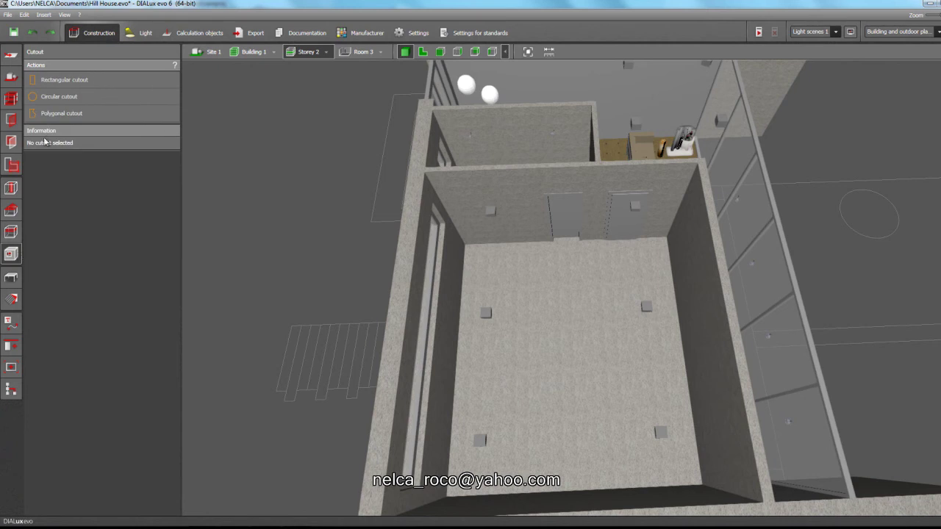
left_click(74, 86)
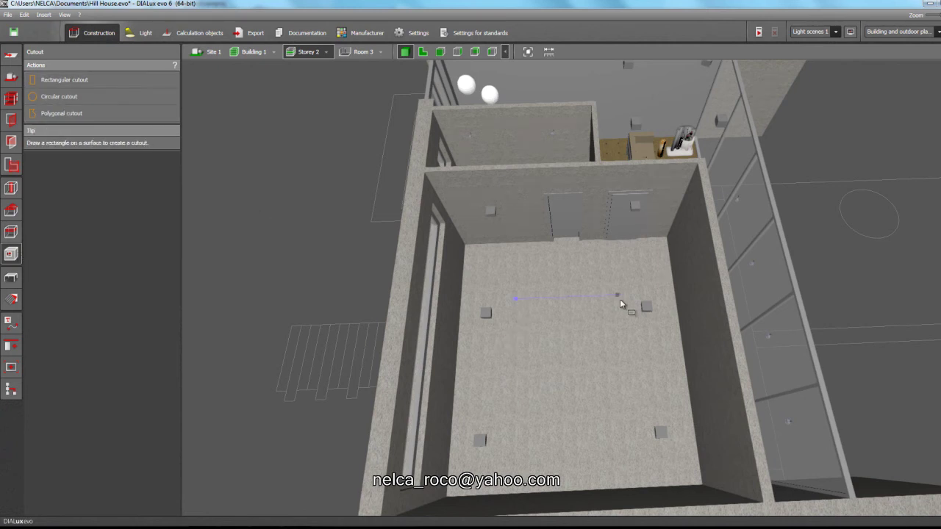
key("Escape")
scroll(604, 306, "up", 4)
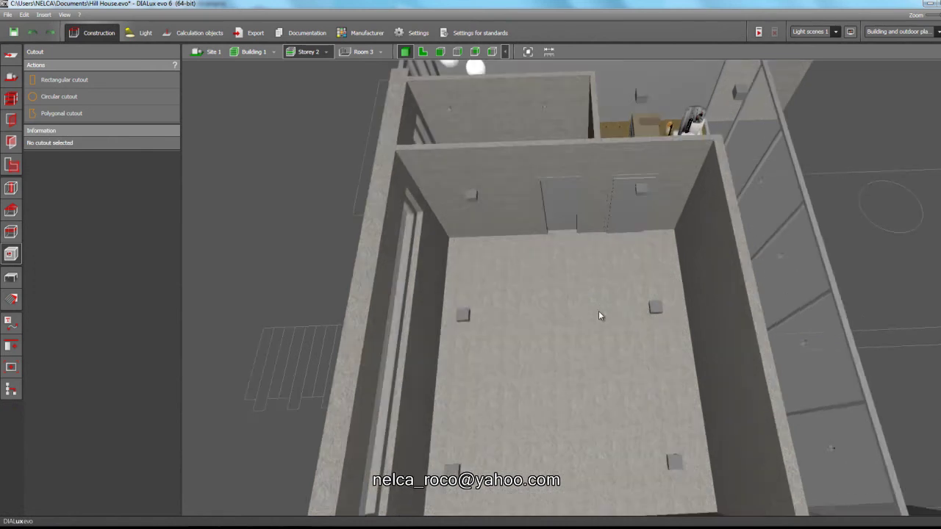
right_click_drag(516, 315, 567, 210)
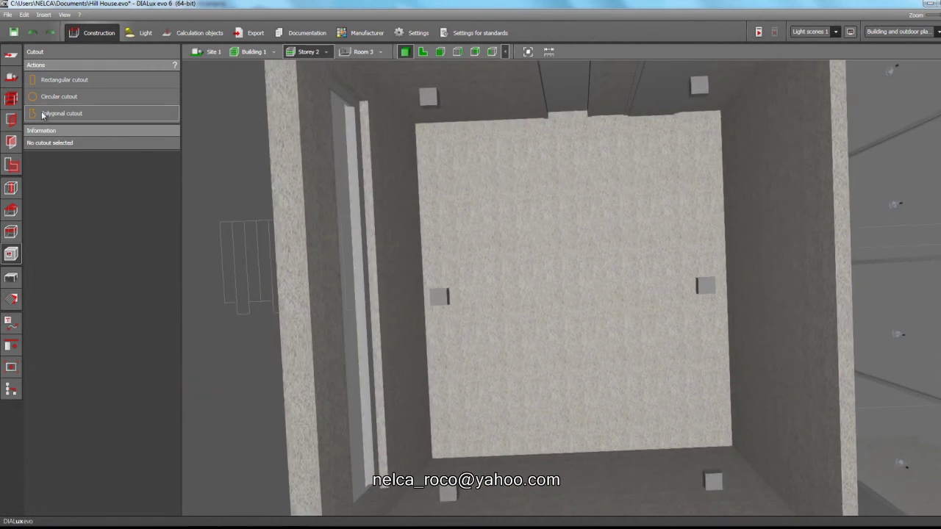
left_click(51, 96)
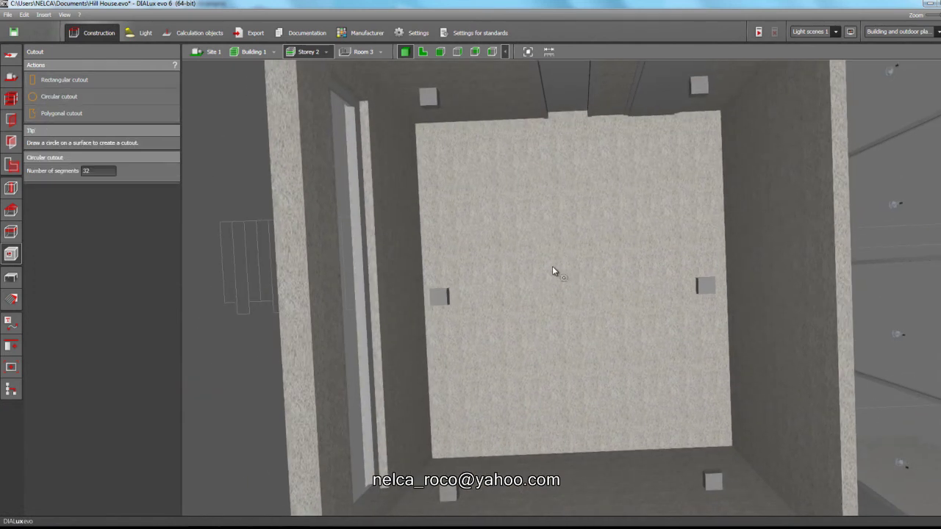
left_click(552, 267)
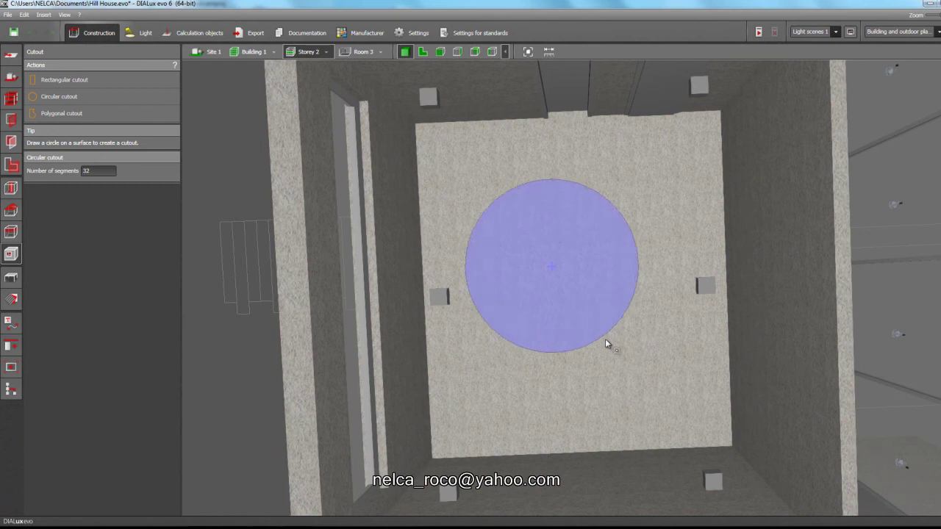
left_click(605, 340)
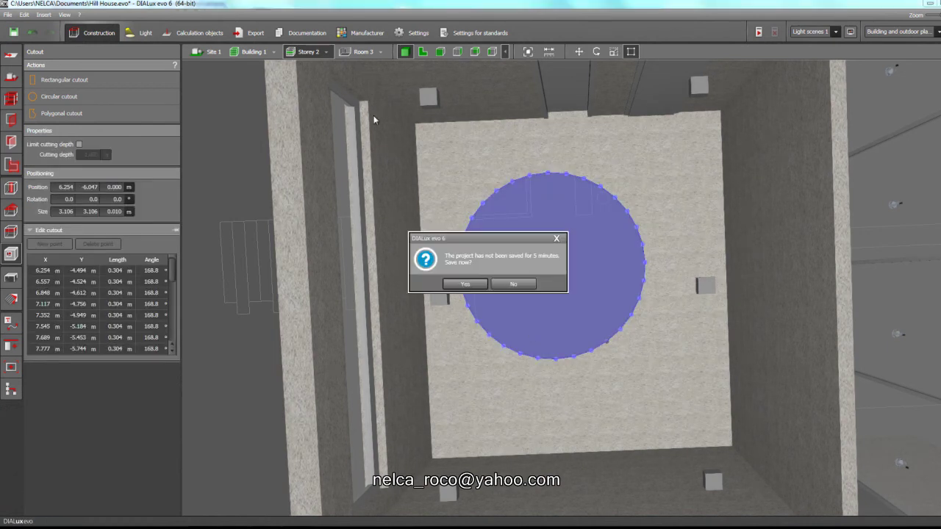
left_click(512, 283)
Step: Examine the circular floor opening from the ground-floor interior in the view of Building 1
left_click(254, 52)
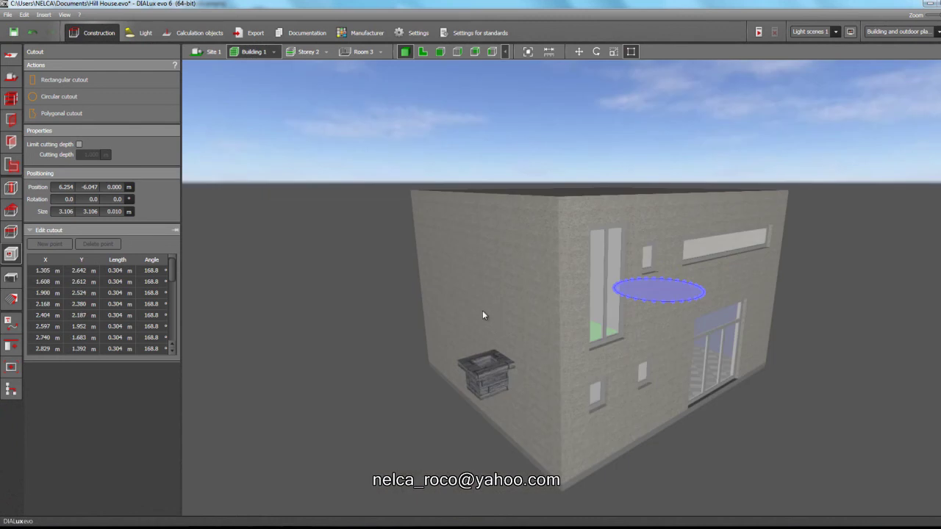
left_click(401, 317)
right_click_drag(317, 206, 266, 210)
scroll(527, 354, "up", 5)
right_click_drag(480, 339, 455, 318)
scroll(461, 320, "up", 6)
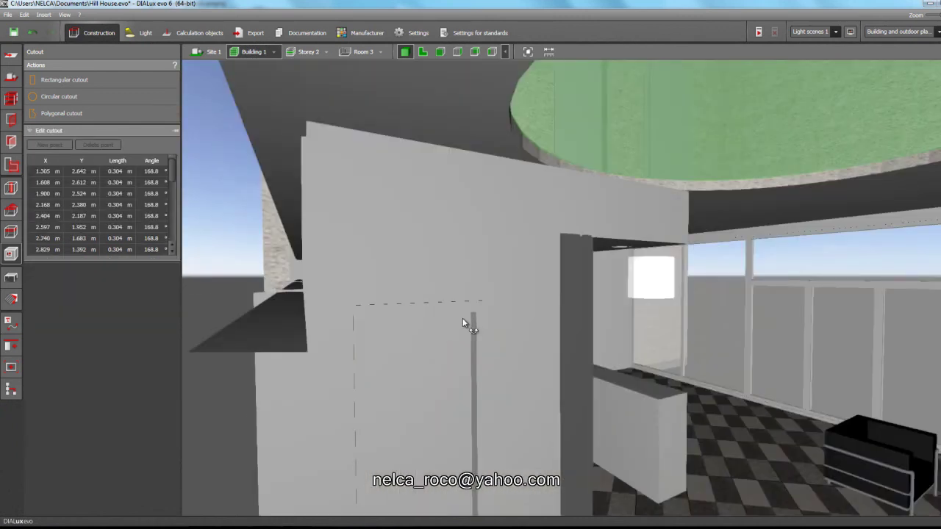
left_click(11, 277)
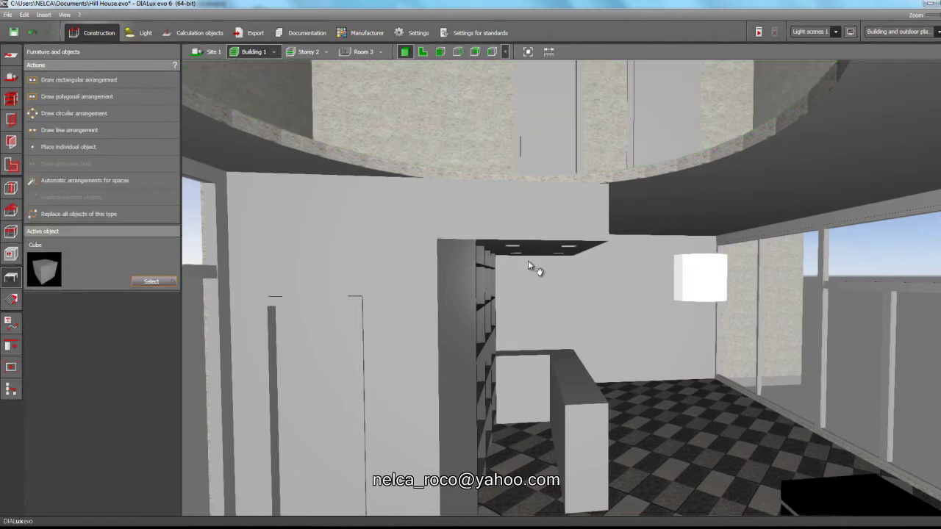
scroll(434, 312, "up", 4)
right_click_drag(409, 302, 511, 251)
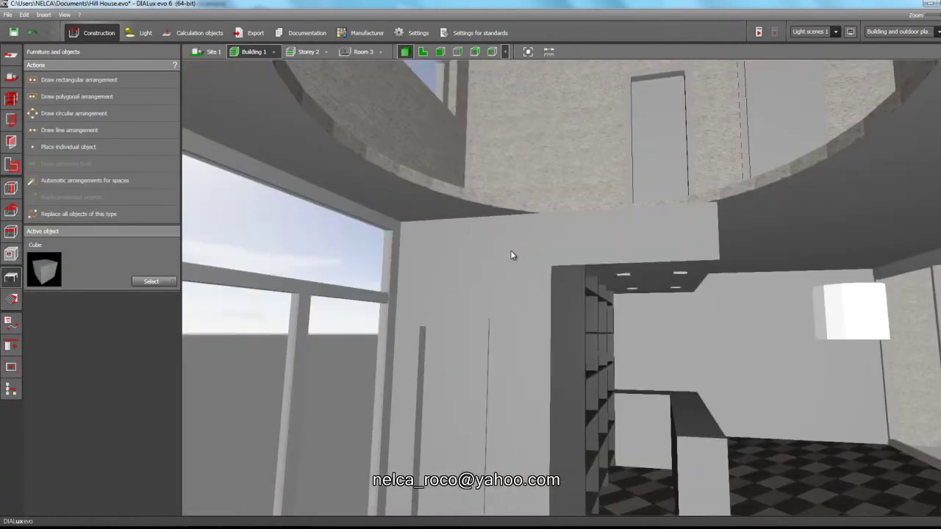
right_click_drag(451, 293, 464, 326)
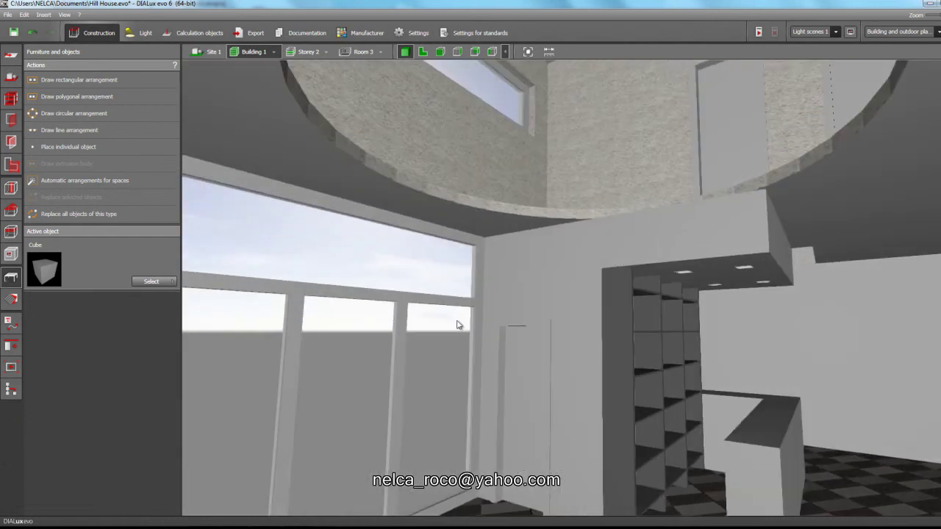
right_click_drag(529, 321, 533, 326)
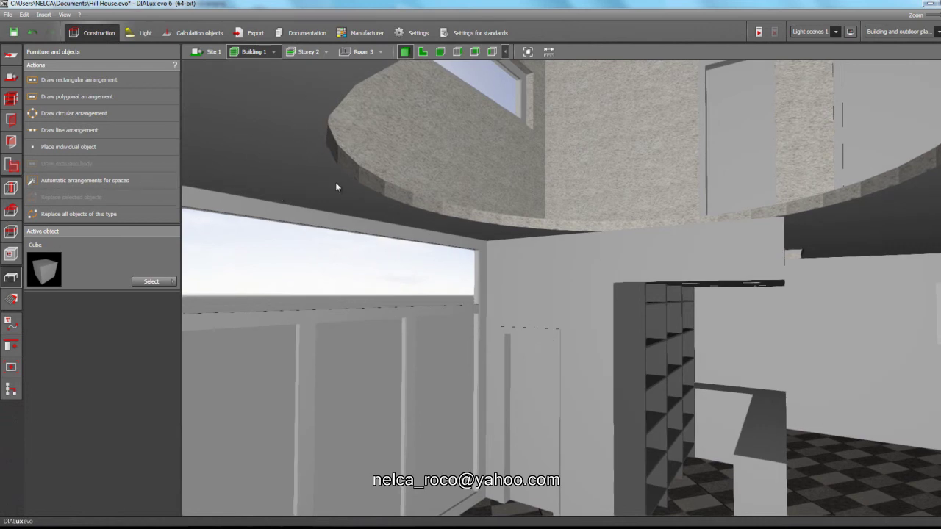
Step: Set the floor thickness of Storey 2 to 1 m
left_click(10, 102)
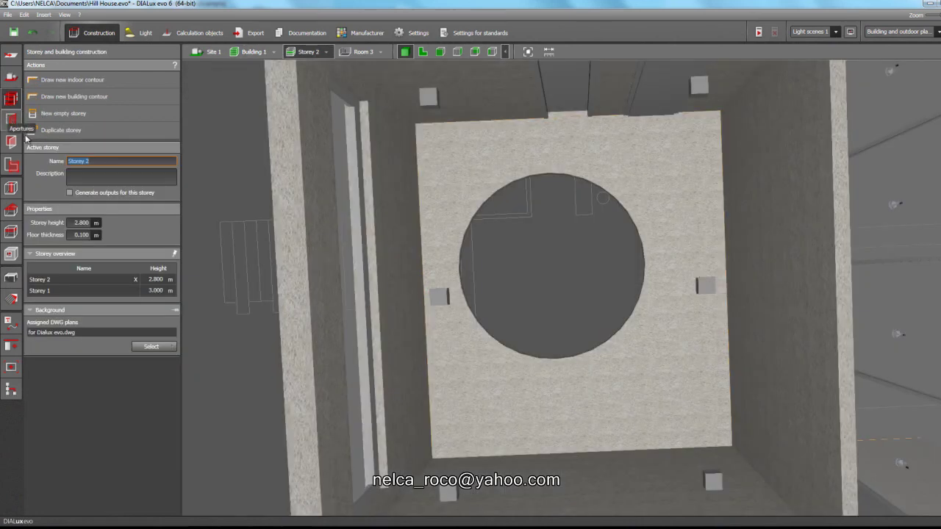
left_click(80, 236)
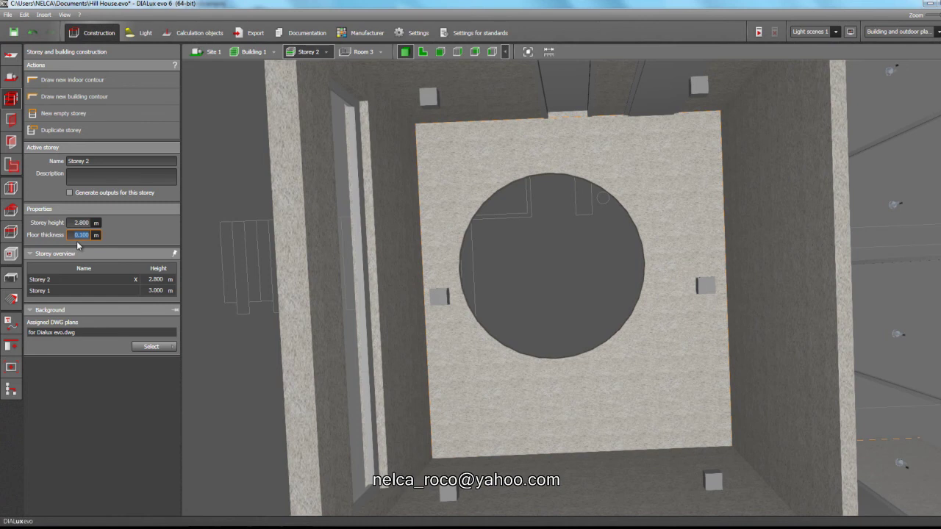
type("1")
key("Return")
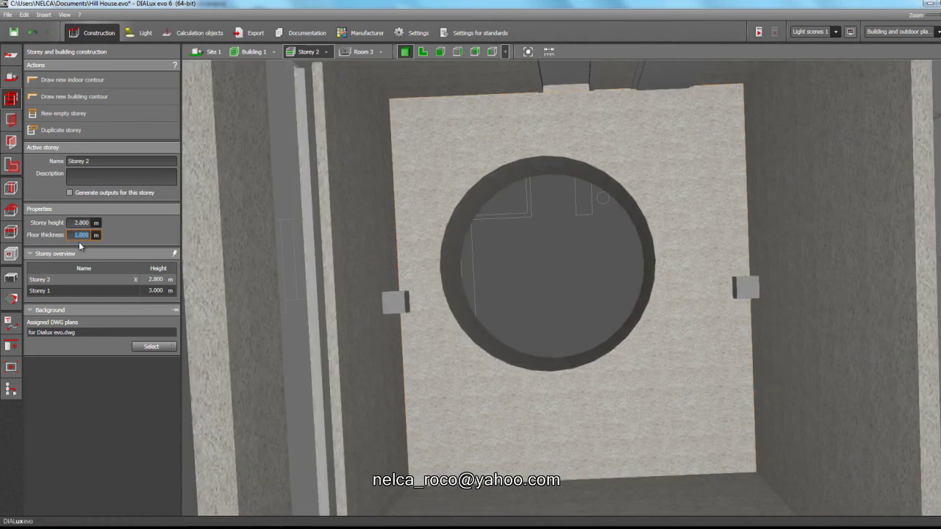
Step: Limit the circular cutout's cutting depth so it forms a closed basin, and check the ceiling beneath it from the ground floor
left_click(9, 256)
left_click(455, 259)
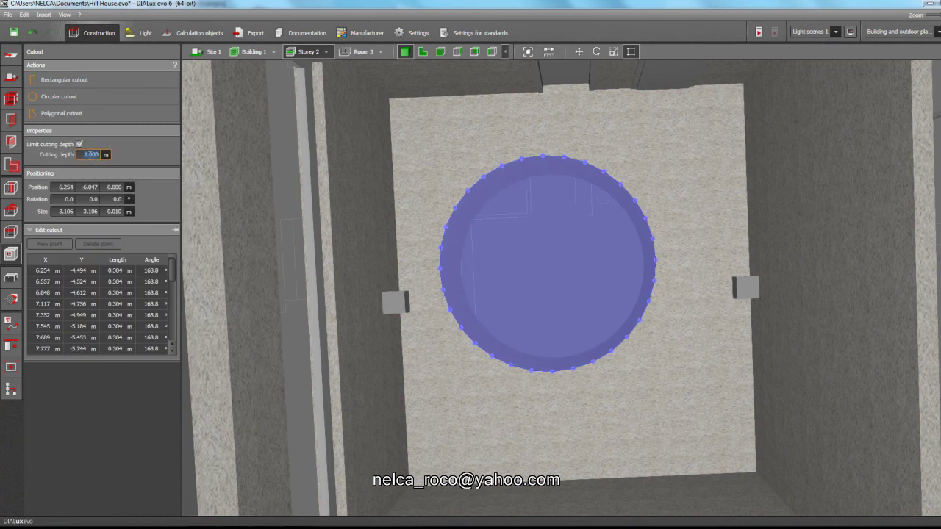
key("Return")
left_click(11, 277)
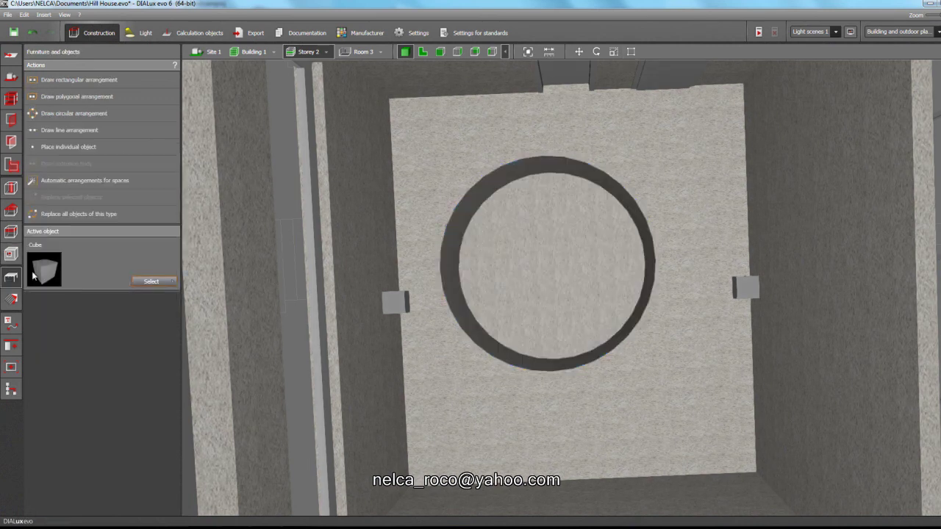
right_click_drag(326, 211, 308, 97)
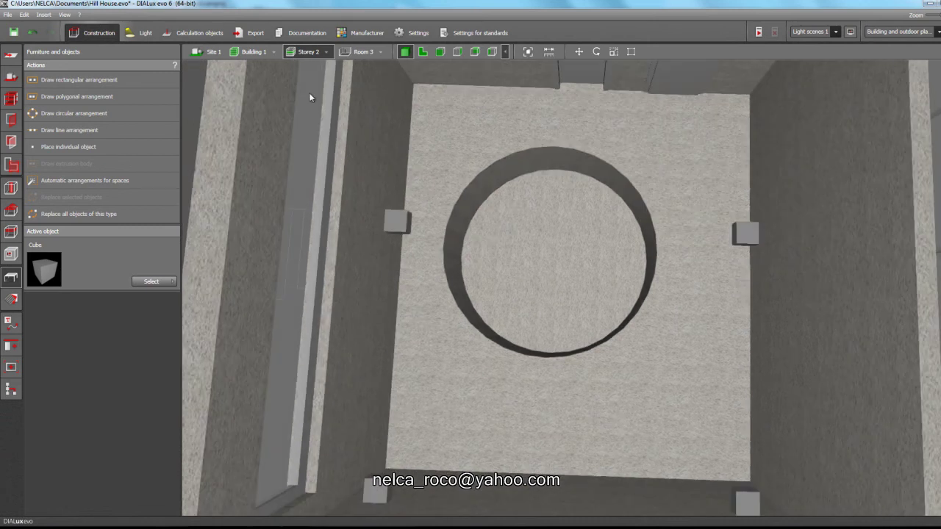
left_click(259, 54)
right_click_drag(340, 259, 417, 234)
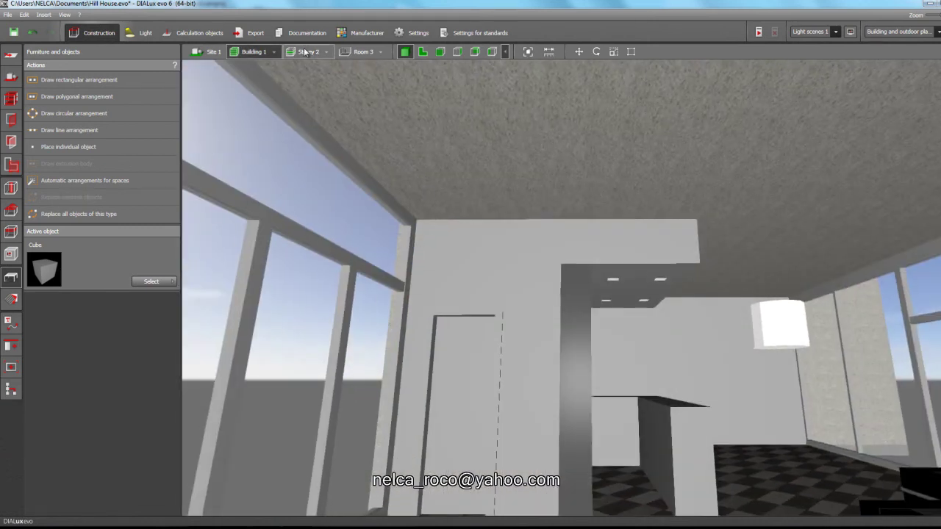
Step: Apply the blue mosaic texture material to the bottom of the circular basin on Storey 2
left_click(305, 52)
right_click_drag(399, 204, 627, 187)
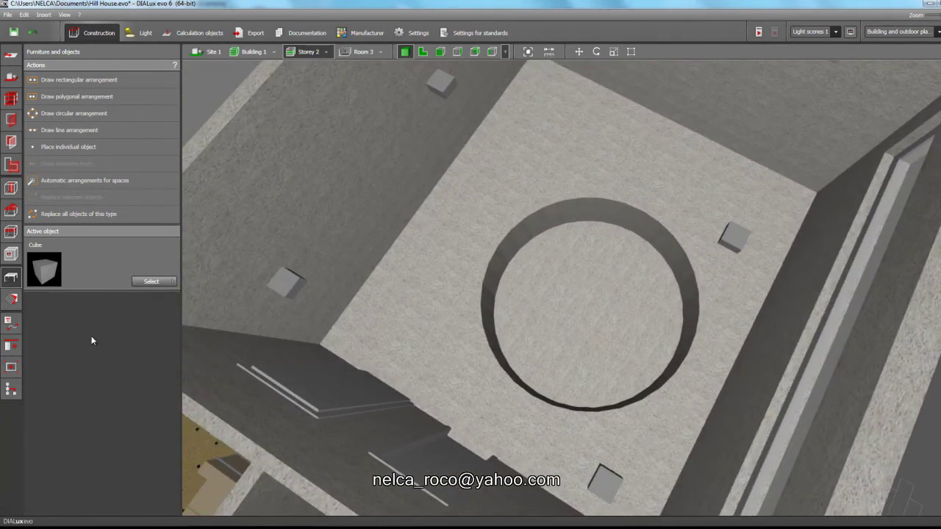
left_click(11, 299)
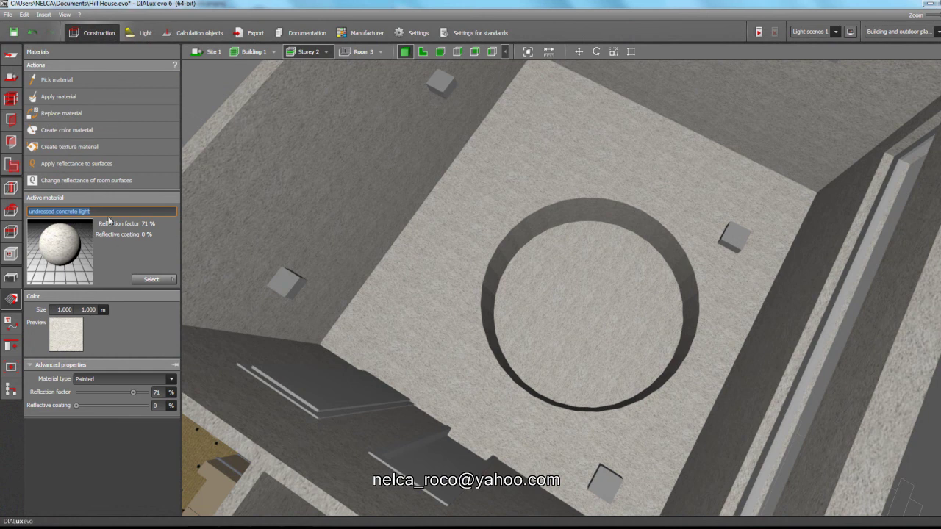
left_click(151, 280)
left_click(206, 338)
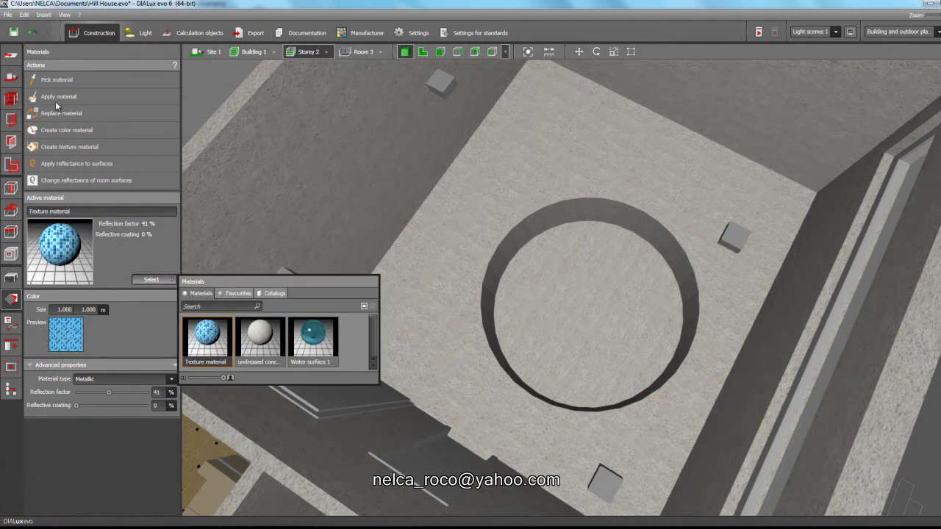
left_click(57, 97)
left_click(550, 289)
scroll(443, 272, "up", 5)
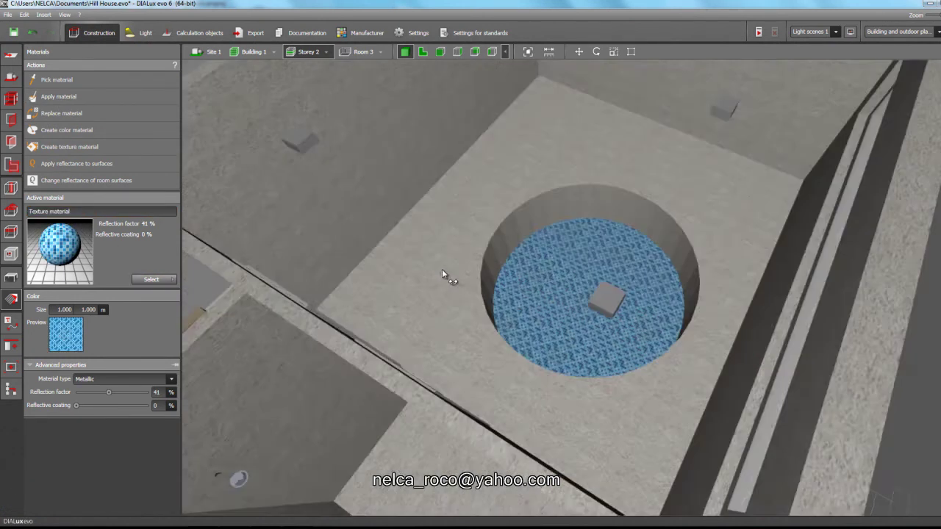
scroll(474, 305, "down", 4)
scroll(487, 277, "up", 2)
right_click_drag(498, 247, 363, 169)
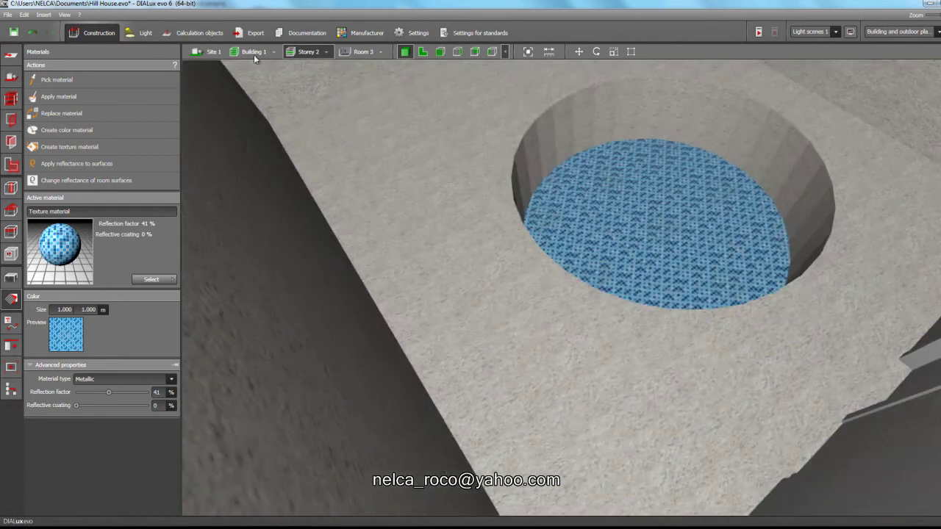
Step: Show the whole site and view the house with its two outdoor pools from different angles
left_click(219, 51)
right_click_drag(375, 339, 424, 354)
right_click_drag(452, 269, 337, 346)
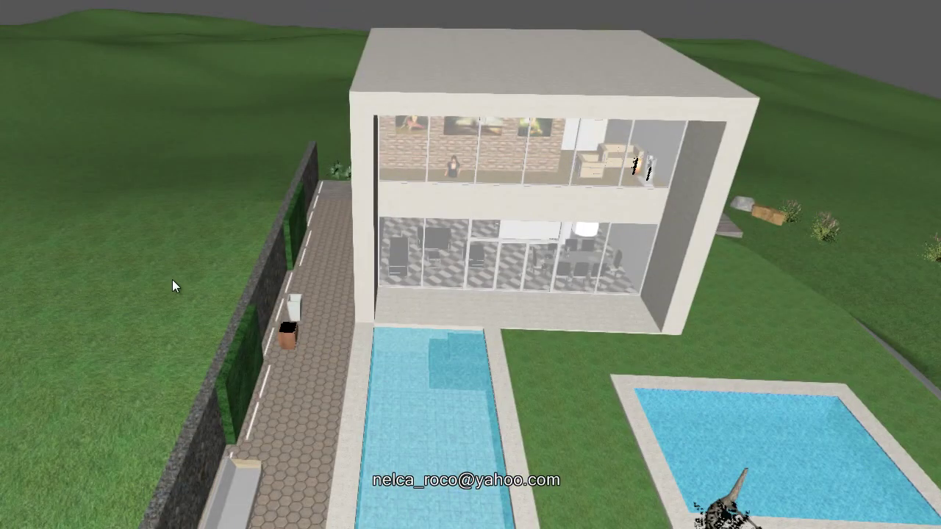
right_click_drag(172, 280, 122, 230)
middle_click_drag(122, 230, 241, 172)
right_click_drag(64, 74, 167, 87)
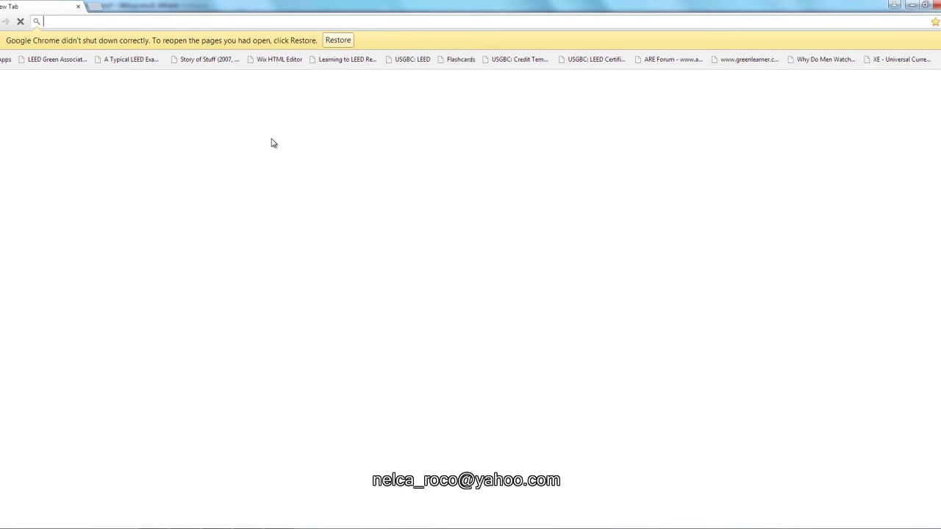
Step: Switch to Google Chrome, restore the previously open pages, and browse the image results for "olympic swimming pool light"
left_click(337, 39)
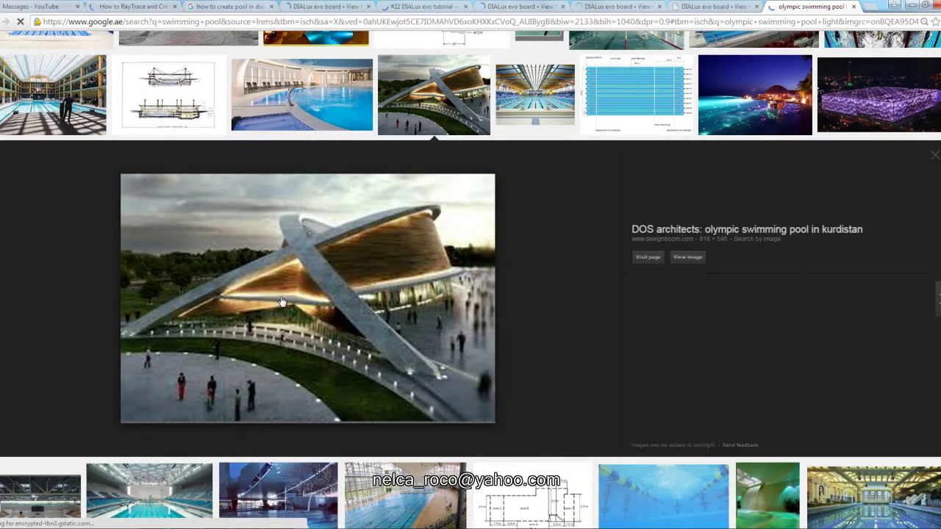
scroll(274, 268, "up", 4)
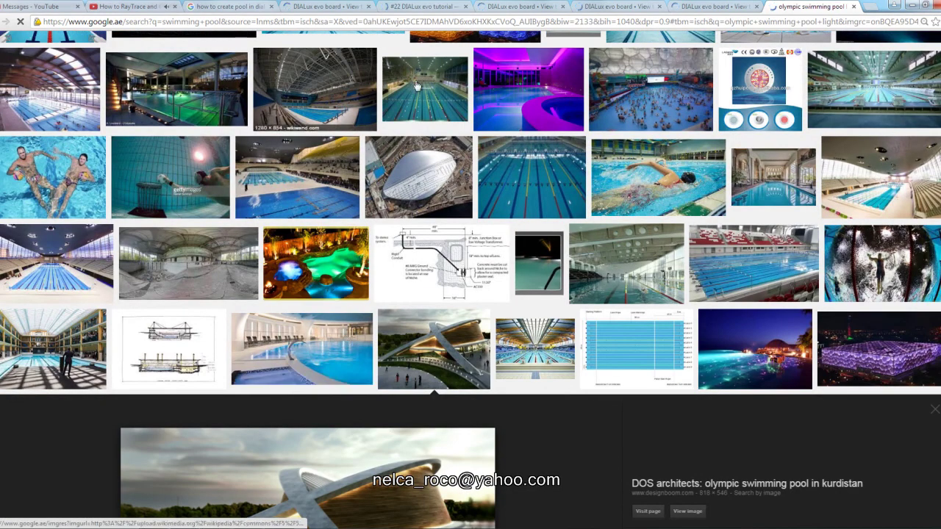
left_click(141, 7)
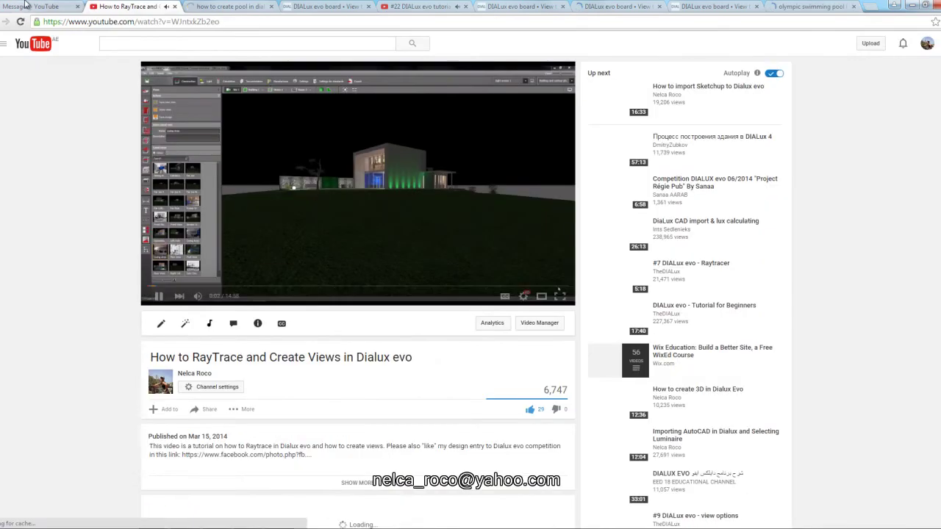
left_click(809, 7)
scroll(425, 296, "up", 3)
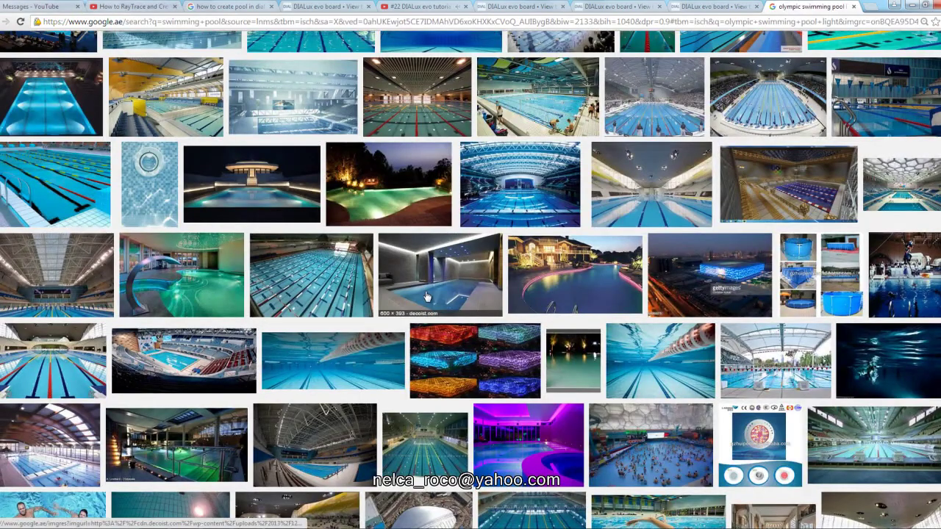
scroll(425, 296, "up", 2)
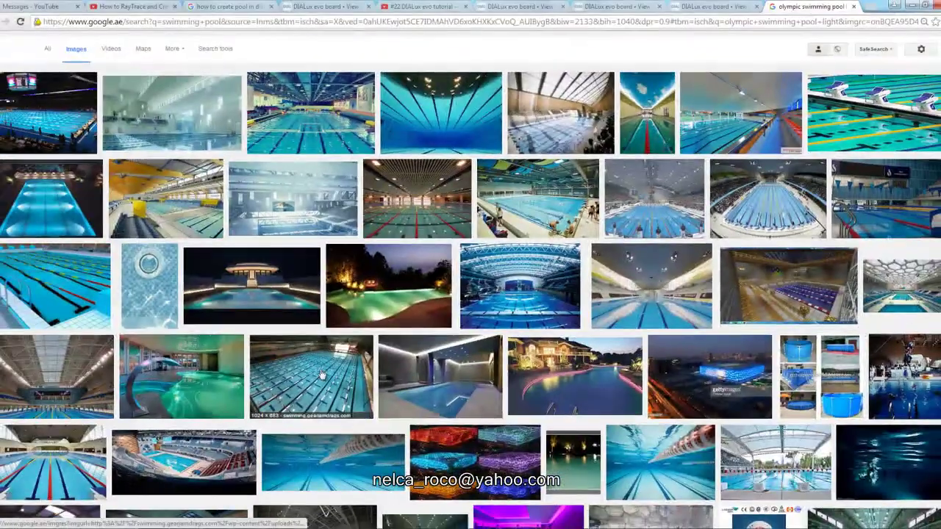
Step: Enlarge several indoor Olympic pool photos in the image results and examine how the pool halls are lit
left_click(307, 209)
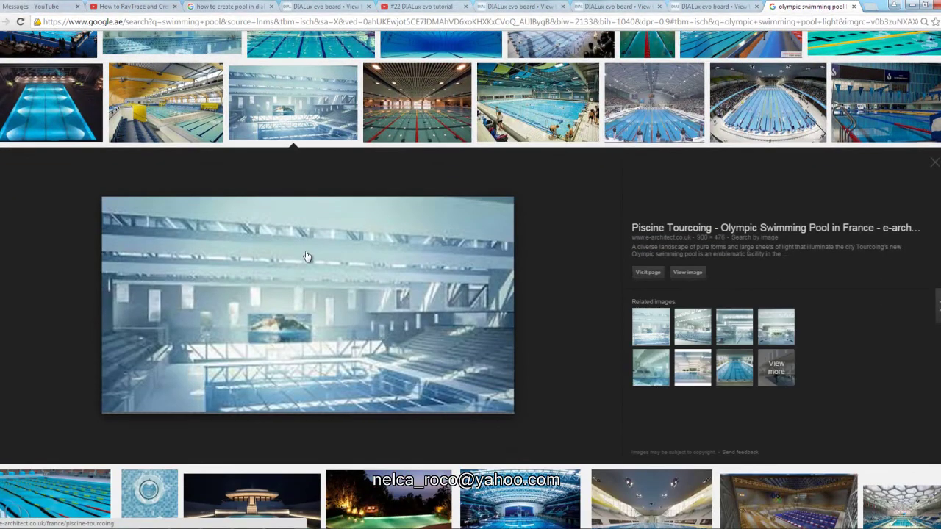
scroll(479, 281, "up", 2)
left_click(454, 214)
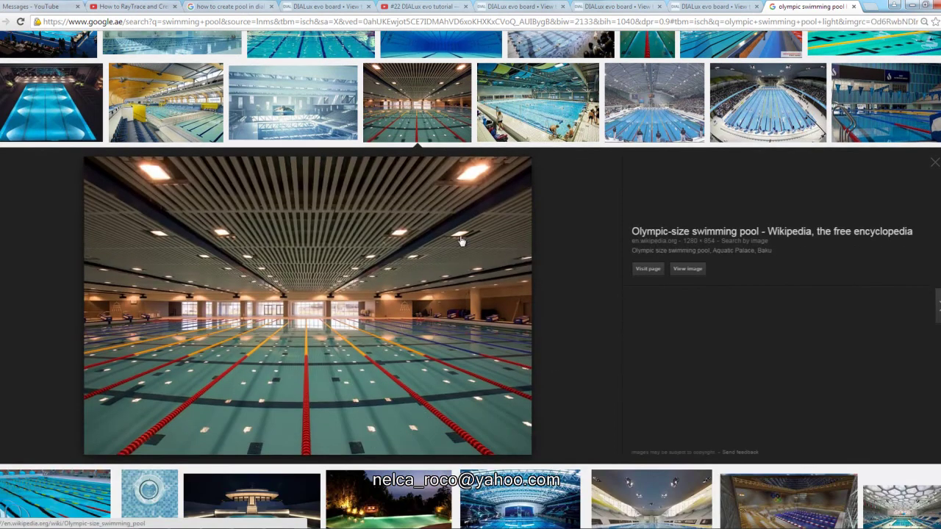
scroll(617, 251, "up", 2)
left_click(653, 200)
scroll(472, 244, "up", 2)
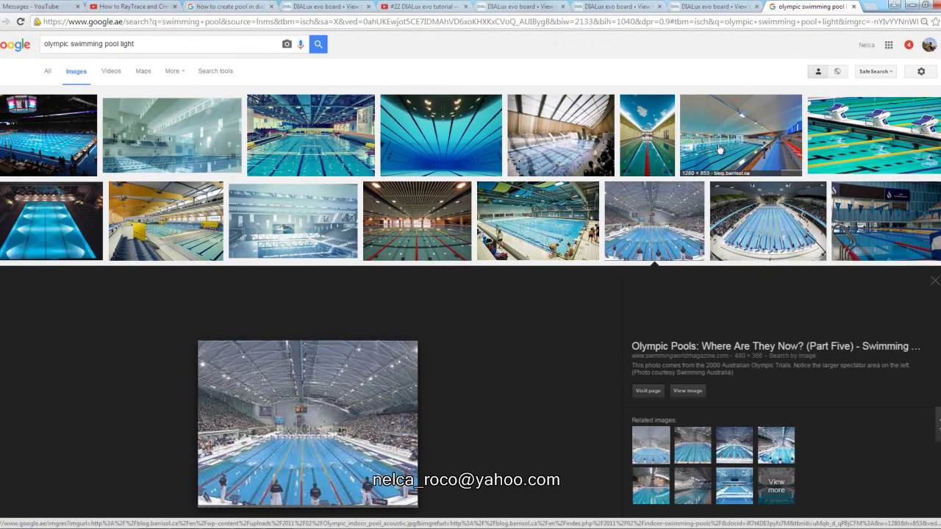
left_click(274, 175)
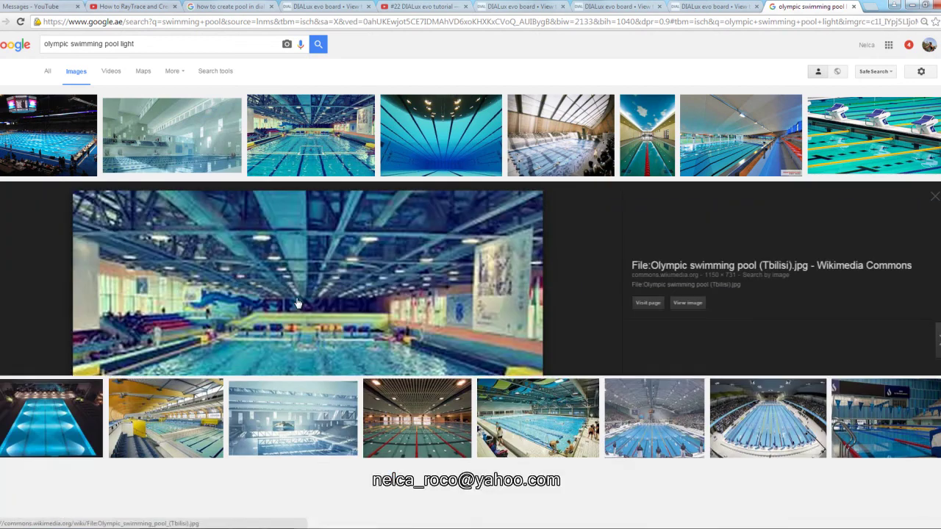
scroll(317, 333, "down", 3)
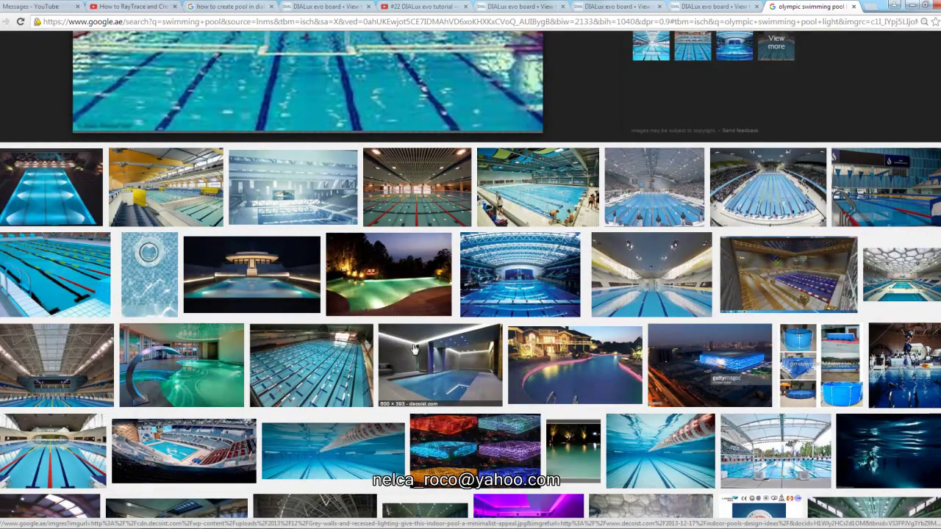
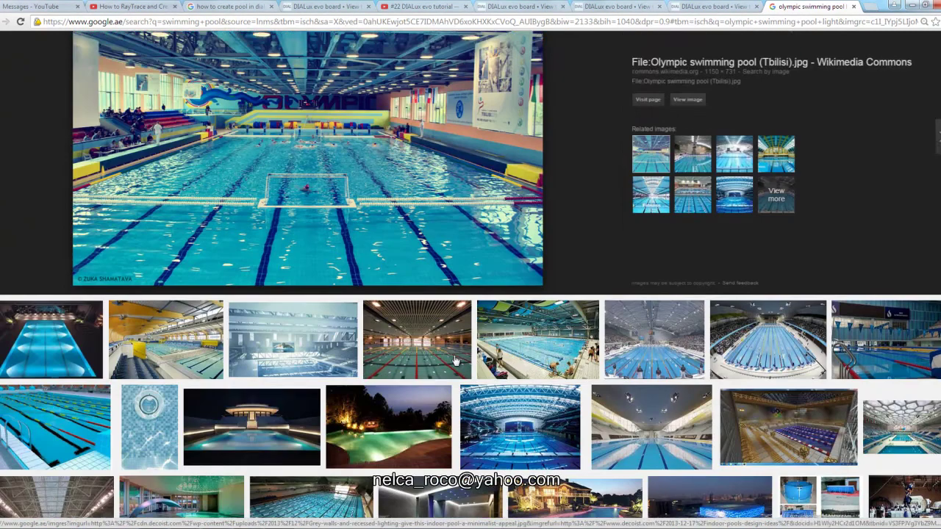
Step: Switch back to DIALux evo and view the house and both outdoor pools from farther away
scroll(471, 294, "up", 3)
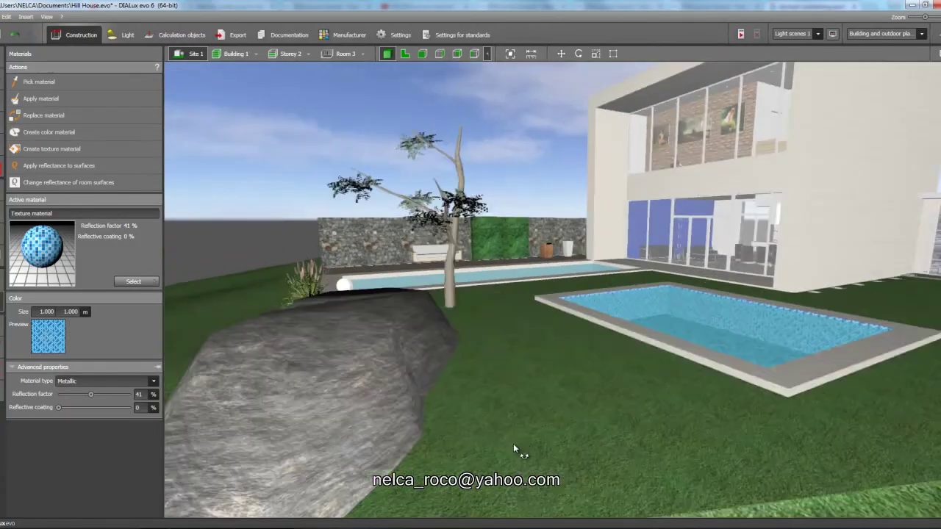
scroll(512, 447, "down", 2)
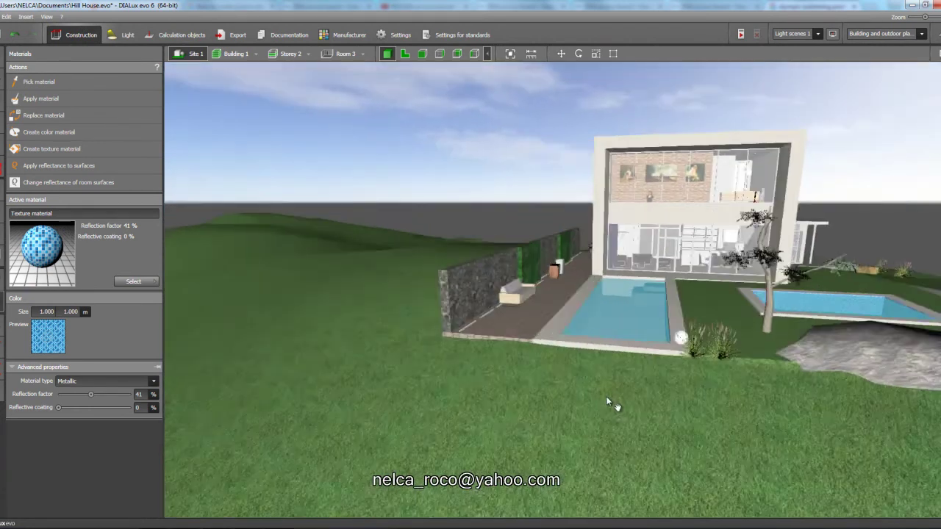